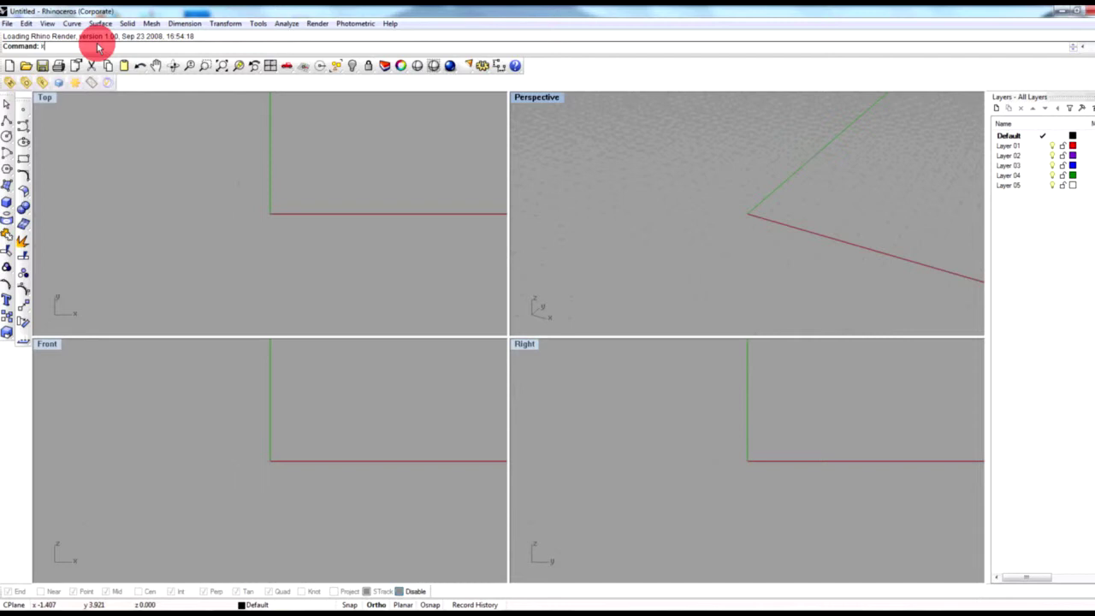
pyautogui.write('Line')
pyautogui.press('BackSpace')
pyautogui.press('BackSpace')
pyautogui.press('BackSpace')
pyautogui.press('BackSpace')
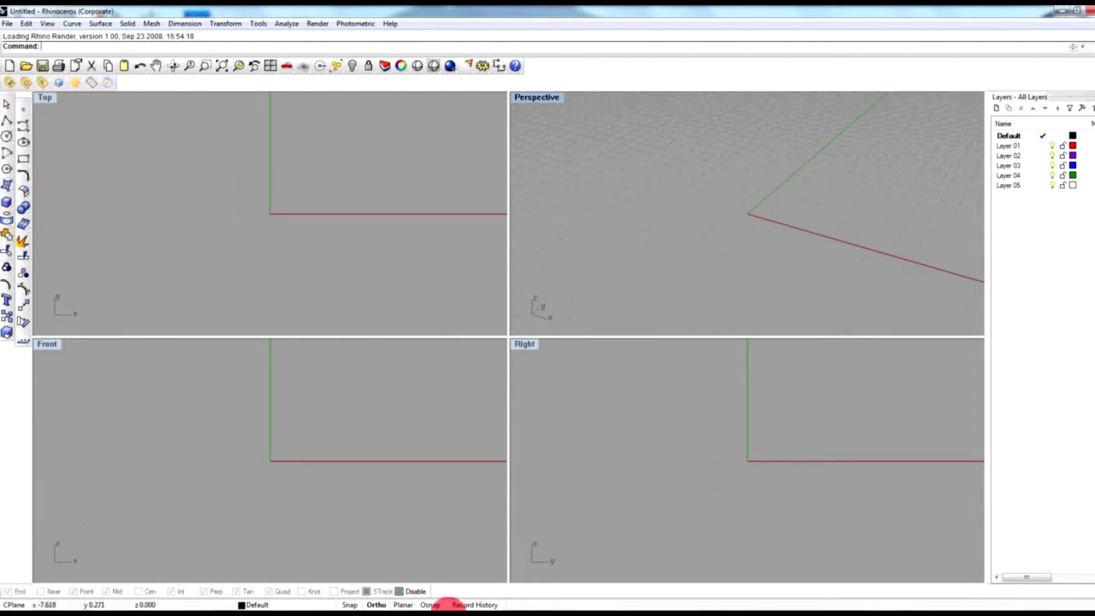
# - Re-enable object snaps and close the Command History window
pyautogui.click(416, 591)
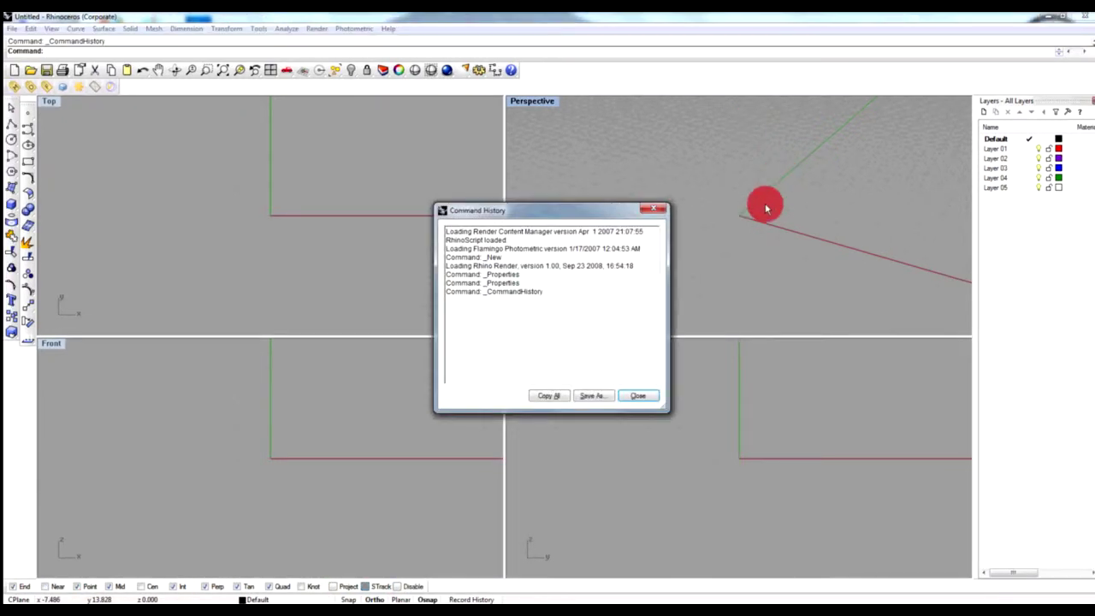
pyautogui.click(656, 211)
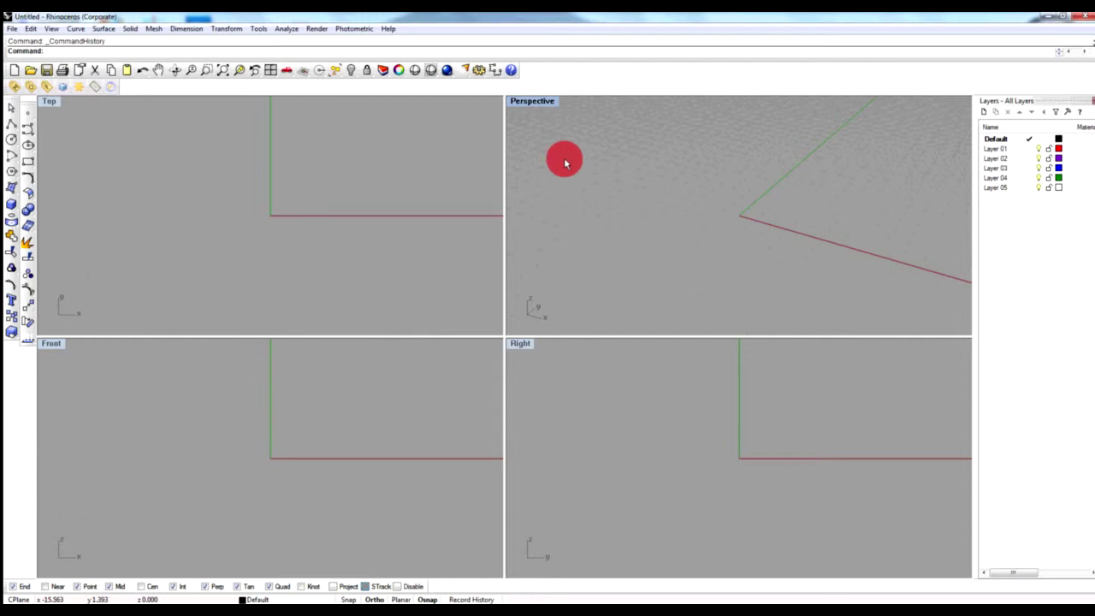
# - Maximize the Perspective, Top and Right viewports in turn, restoring the four-viewport layout after each
pyautogui.doubleClick(545, 102)
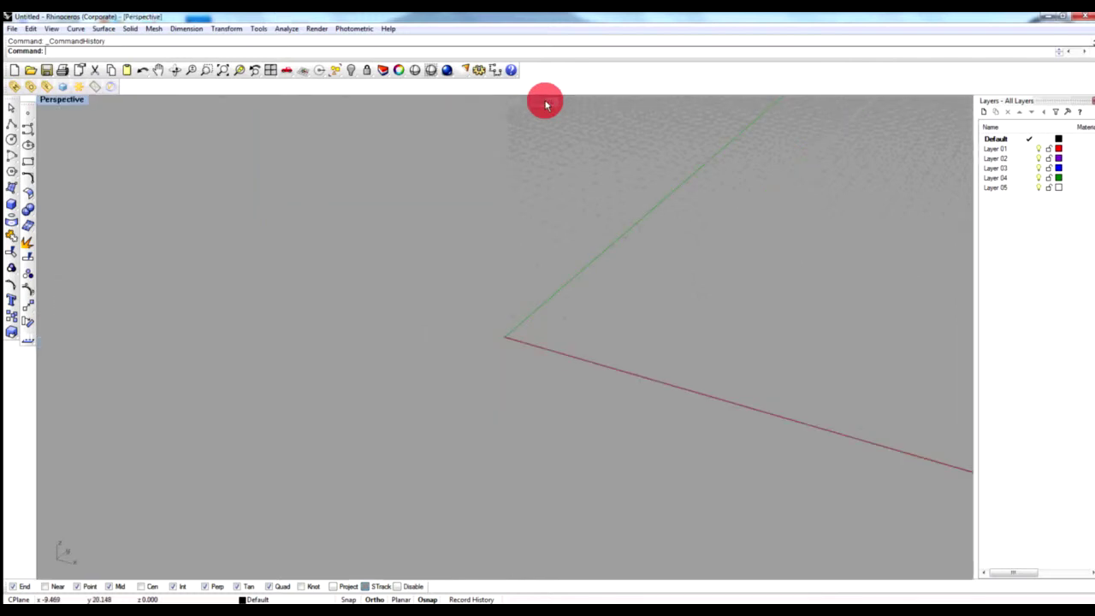
pyautogui.doubleClick(69, 102)
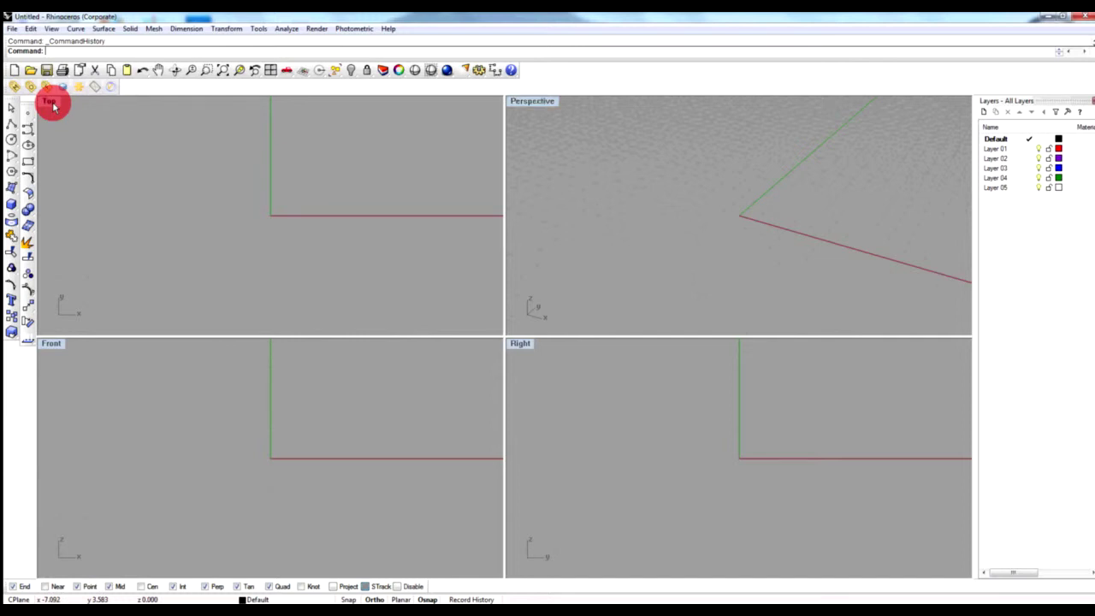
pyautogui.doubleClick(49, 102)
pyautogui.doubleClick(53, 105)
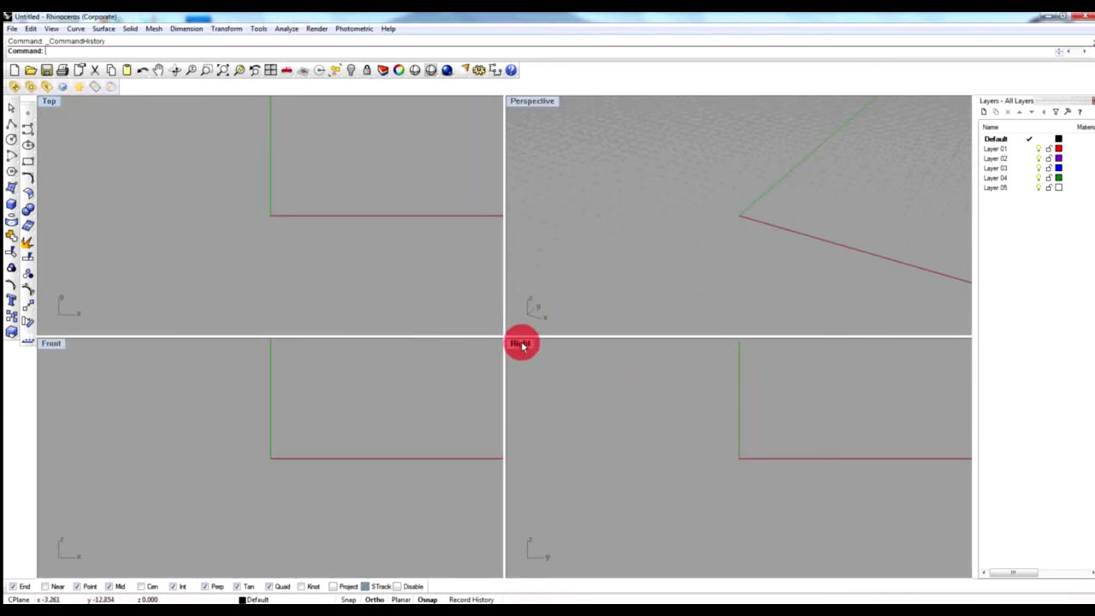
pyautogui.doubleClick(522, 344)
pyautogui.doubleClick(49, 101)
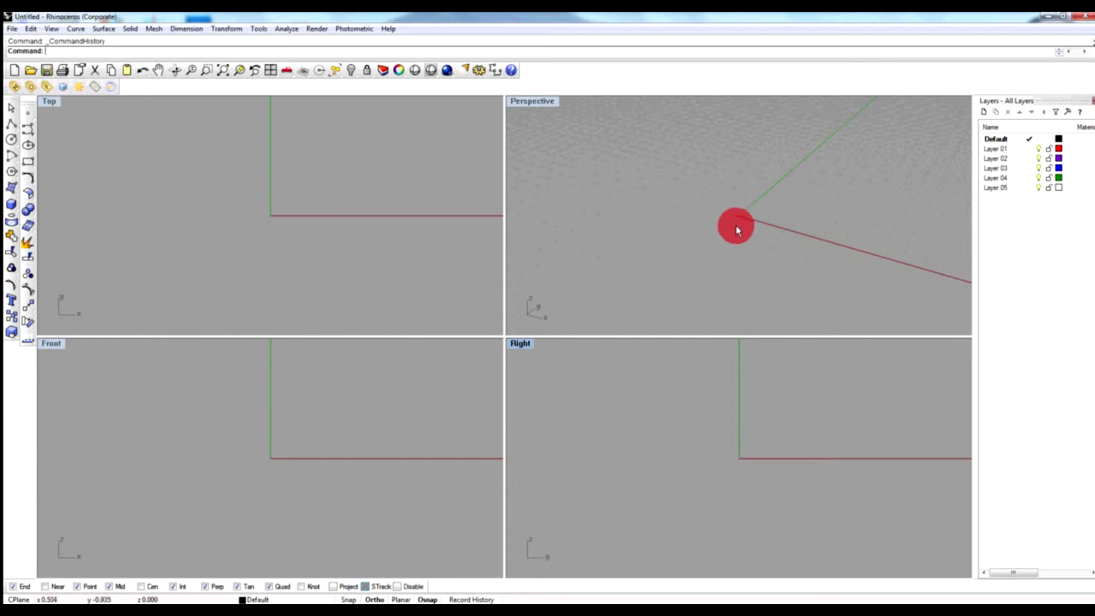
# - Draw a solid box freehand beside the origin in the Perspective viewport, setting its base corners and height
pyautogui.click(30, 221)
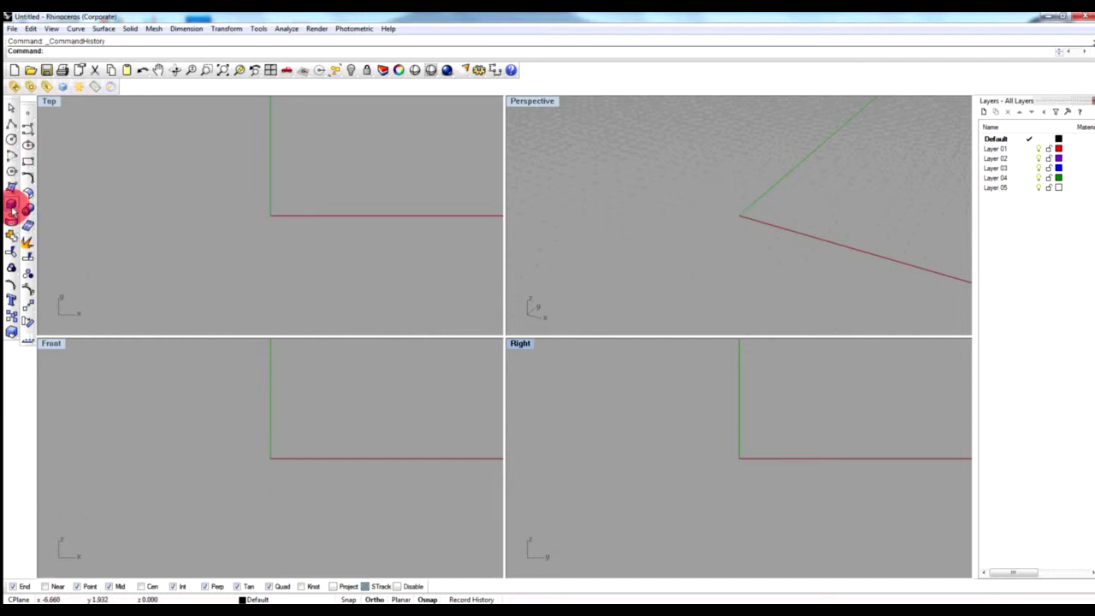
pyautogui.click(662, 173)
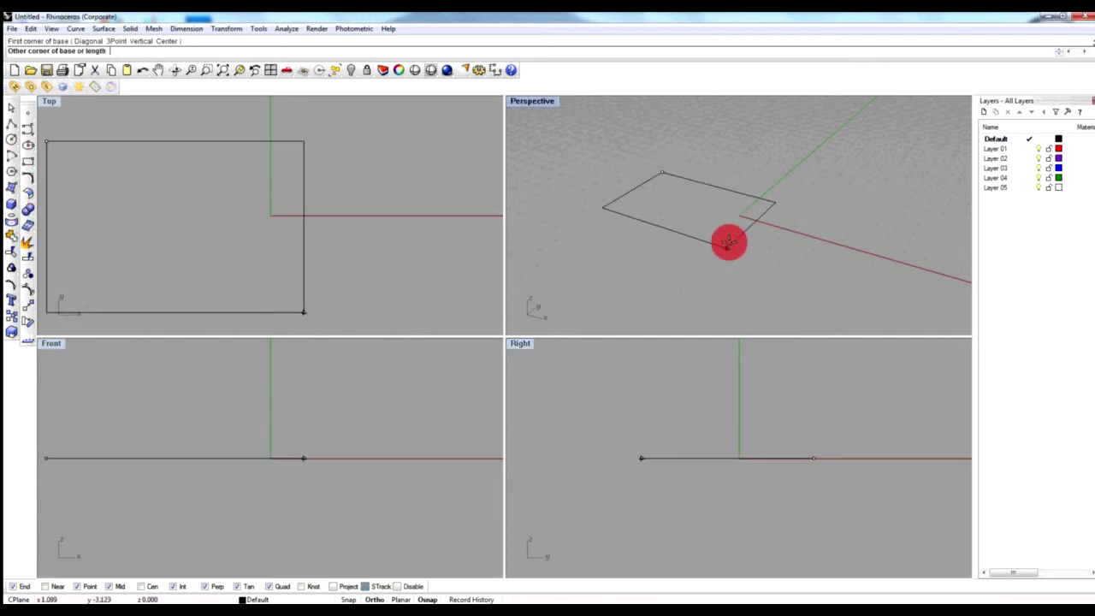
pyautogui.click(714, 227)
pyautogui.click(712, 185)
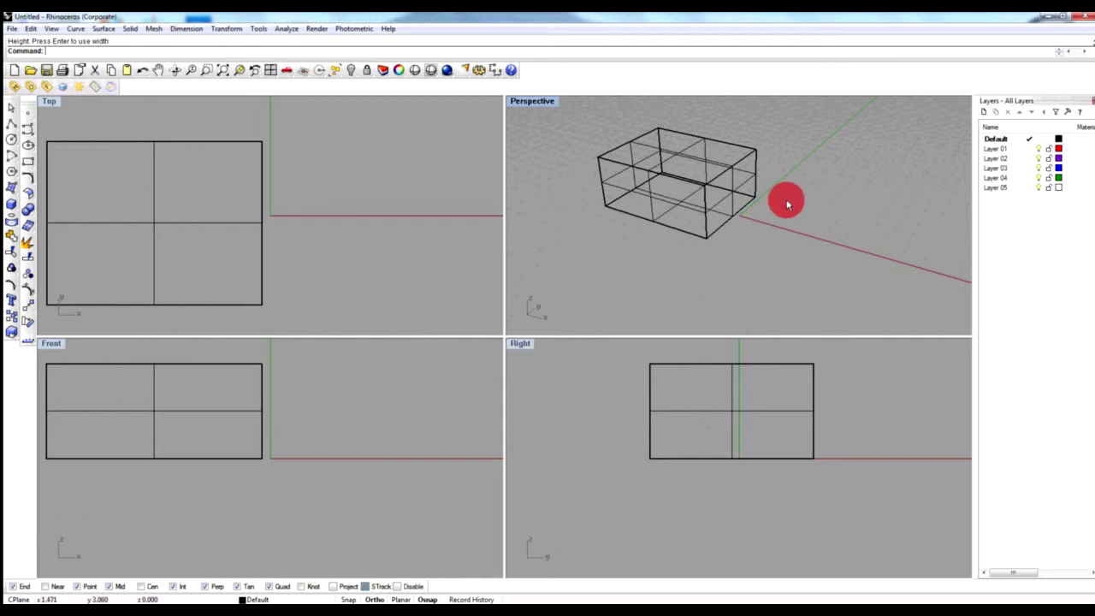
# - Set the Perspective viewport to shaded display, try the rendered display, and return it to shaded
pyautogui.moveTo(784, 215); pyautogui.dragTo(760, 195, button='right')
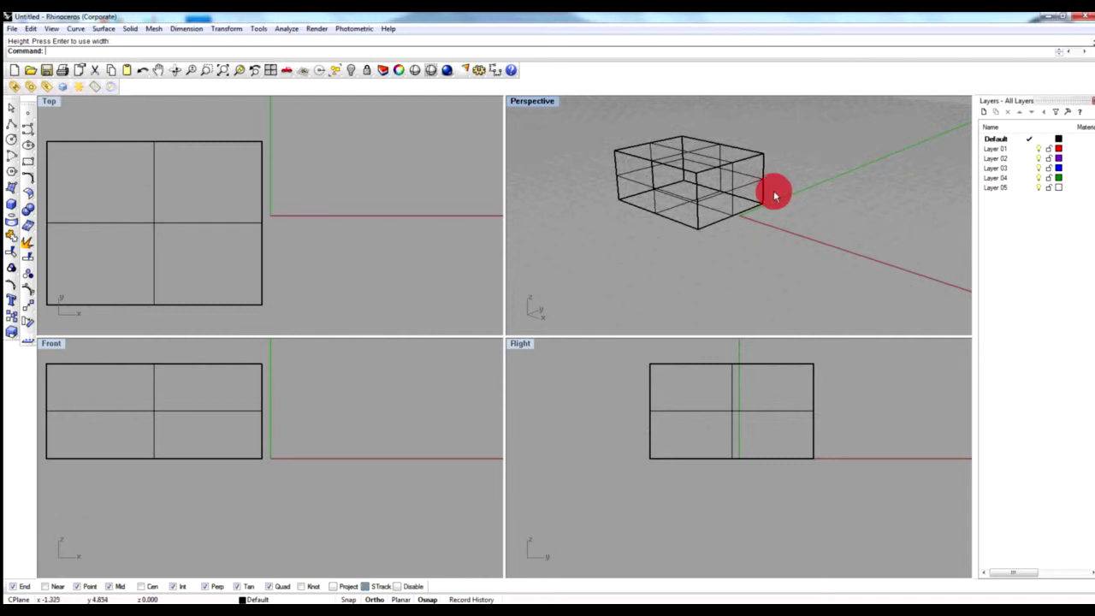
pyautogui.keyDown('shift'); pyautogui.moveTo(643, 225); pyautogui.dragTo(677, 225, button='right'); pyautogui.keyUp('shift')
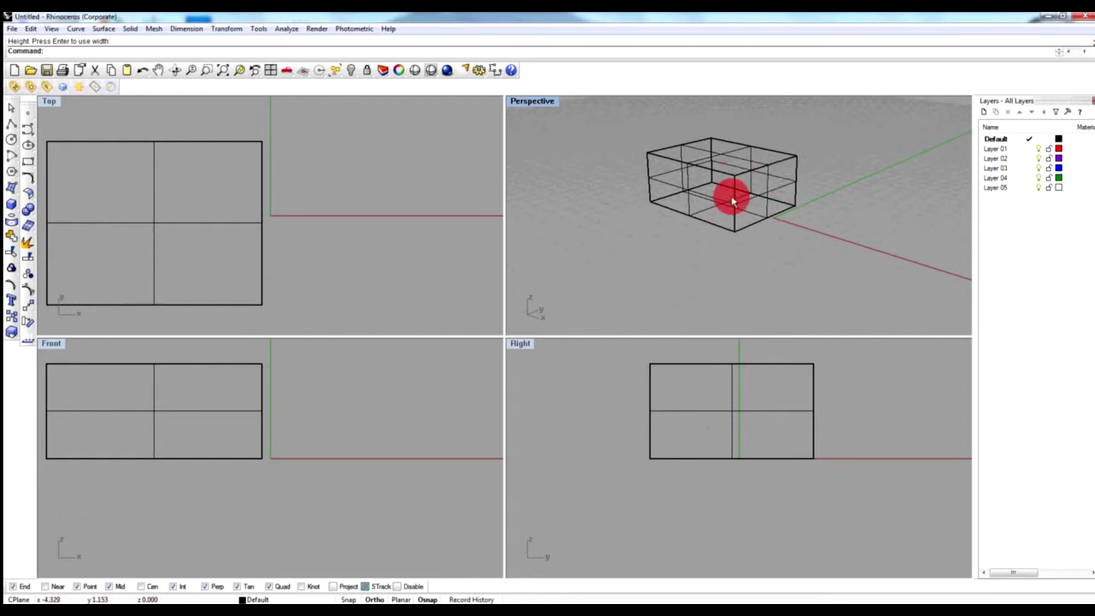
pyautogui.middleClick(629, 204)
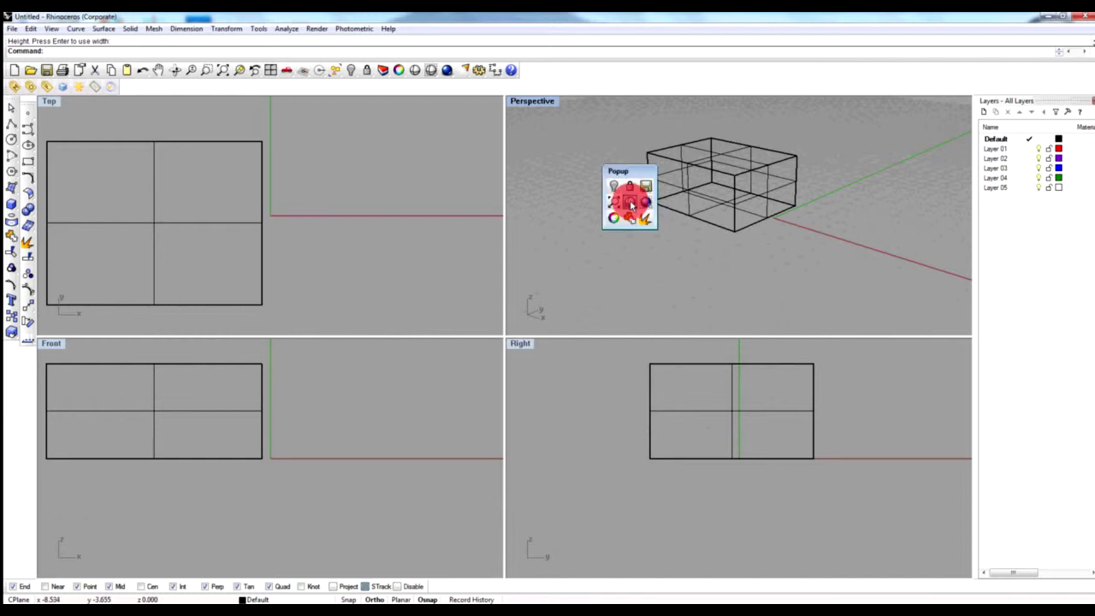
pyautogui.click(631, 205)
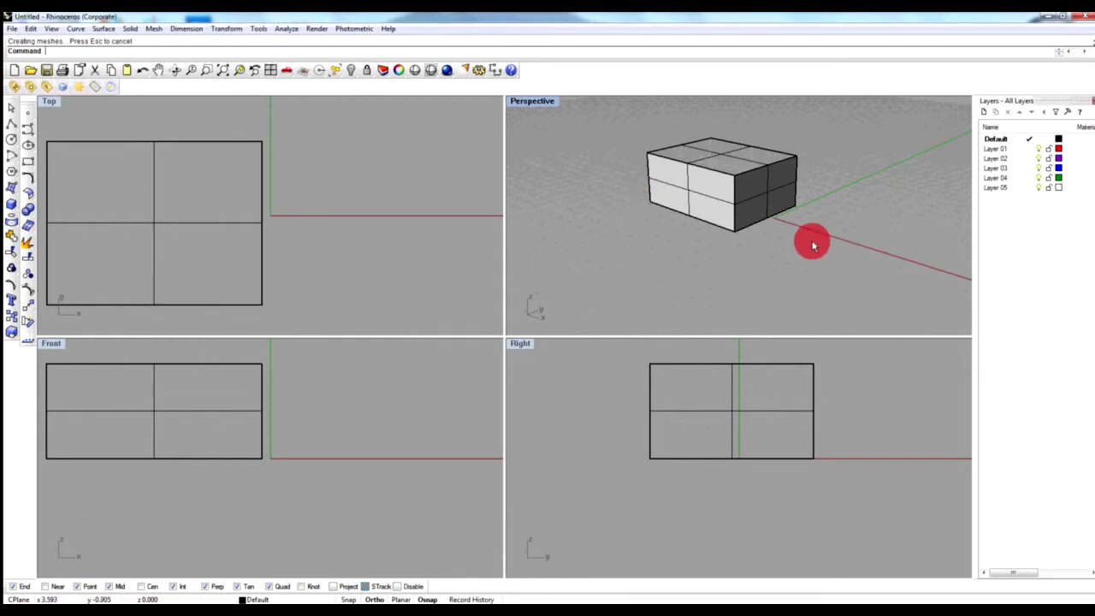
pyautogui.middleClick(625, 218)
pyautogui.click(633, 216)
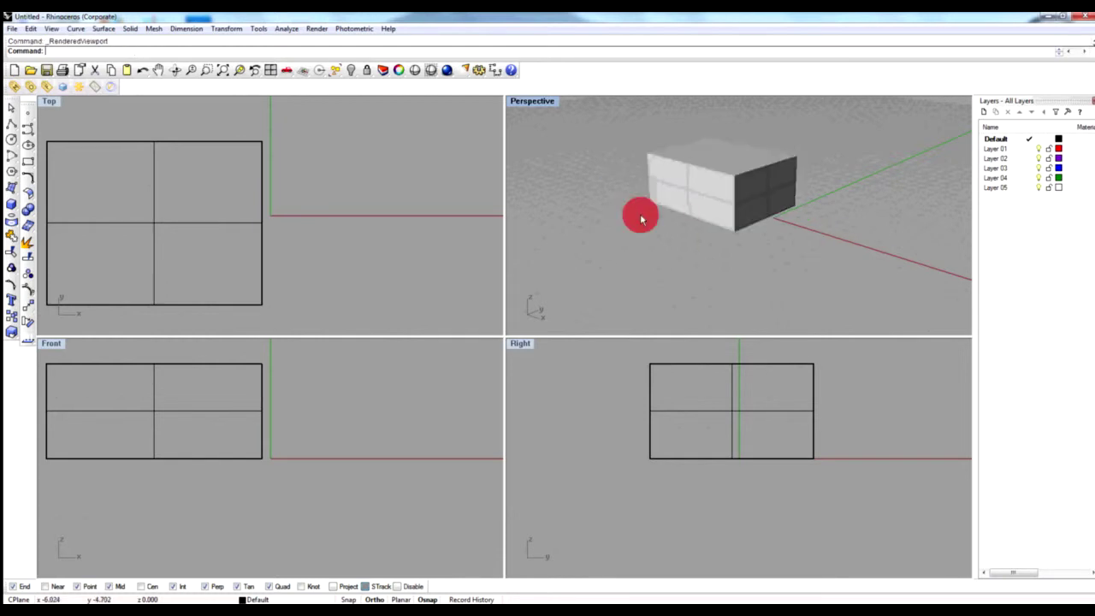
pyautogui.middleClick(627, 211)
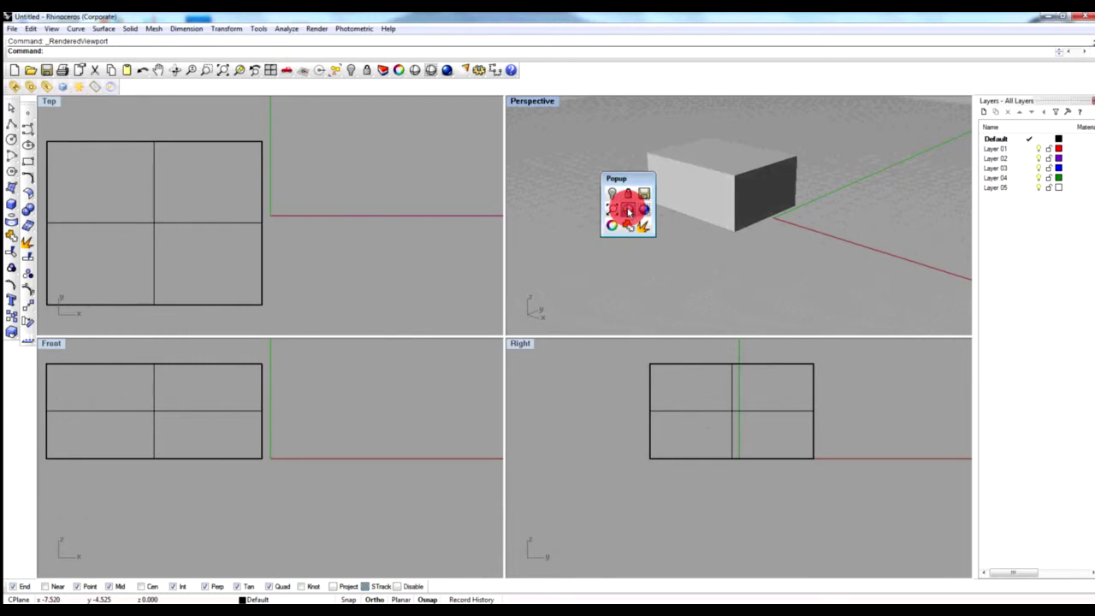
pyautogui.click(628, 211)
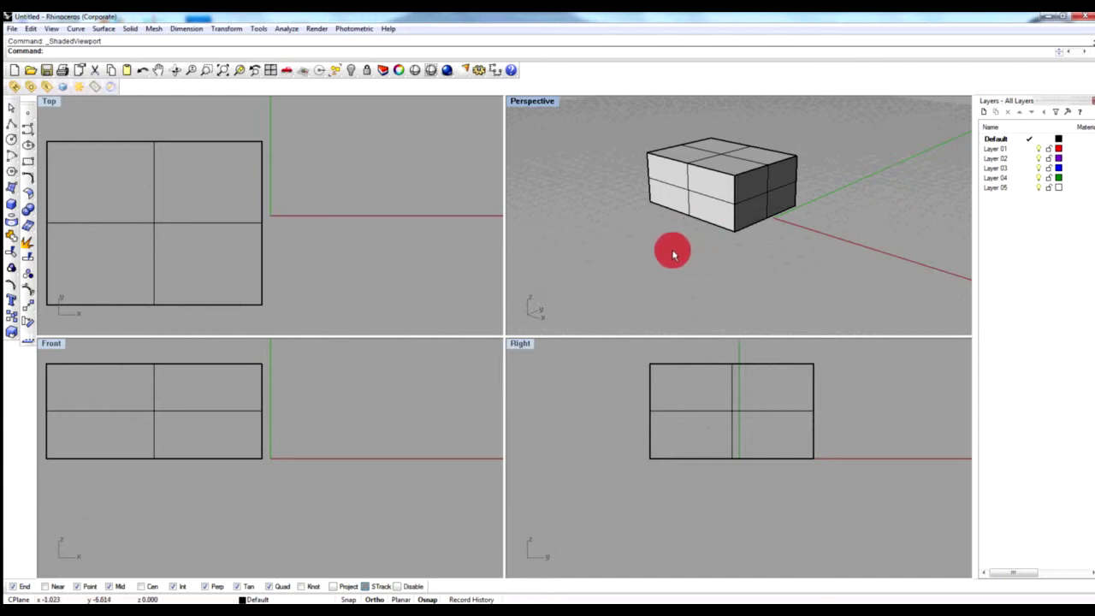
# - Inspect the shaded box from another angle and delete it
pyautogui.moveTo(750, 265)
pyautogui.mouseDown(button='right')
pyautogui.moveTo(693, 259)
pyautogui.moveTo(776, 247)
pyautogui.moveTo(694, 255)
pyautogui.moveTo(765, 252)
pyautogui.moveTo(730, 251)
pyautogui.moveTo(739, 258)
pyautogui.mouseUp(button='right')
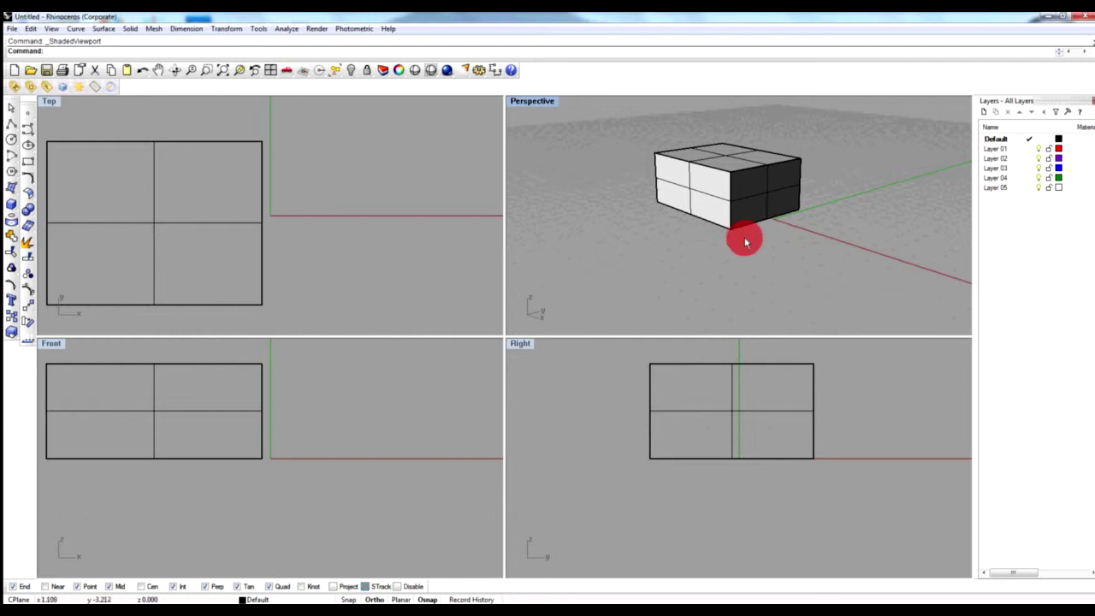
pyautogui.moveTo(761, 249); pyautogui.dragTo(699, 249, button='right')
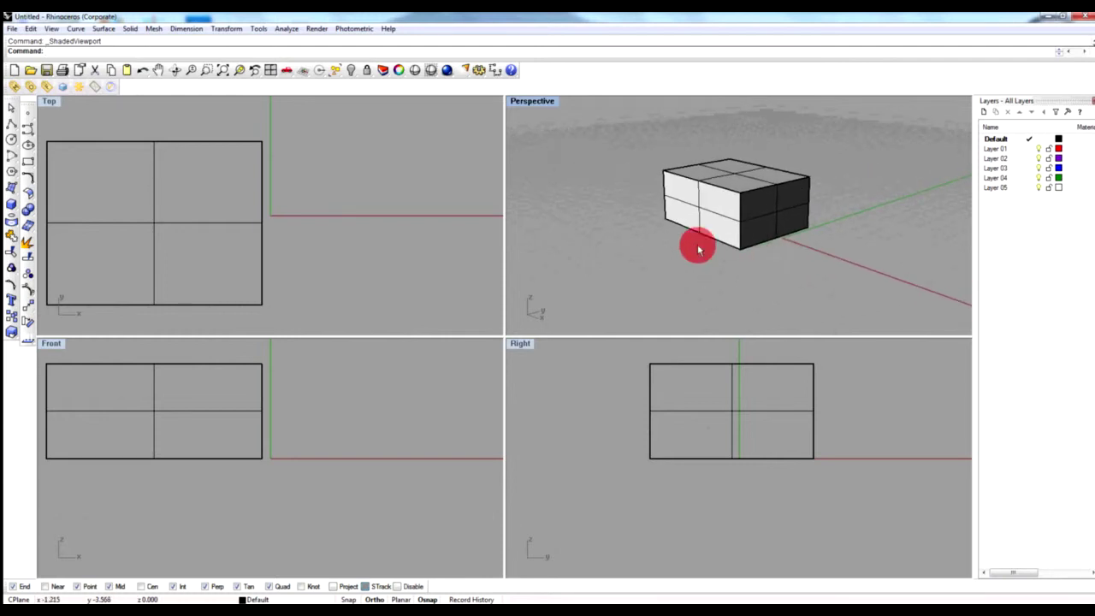
pyautogui.middleClick(683, 249)
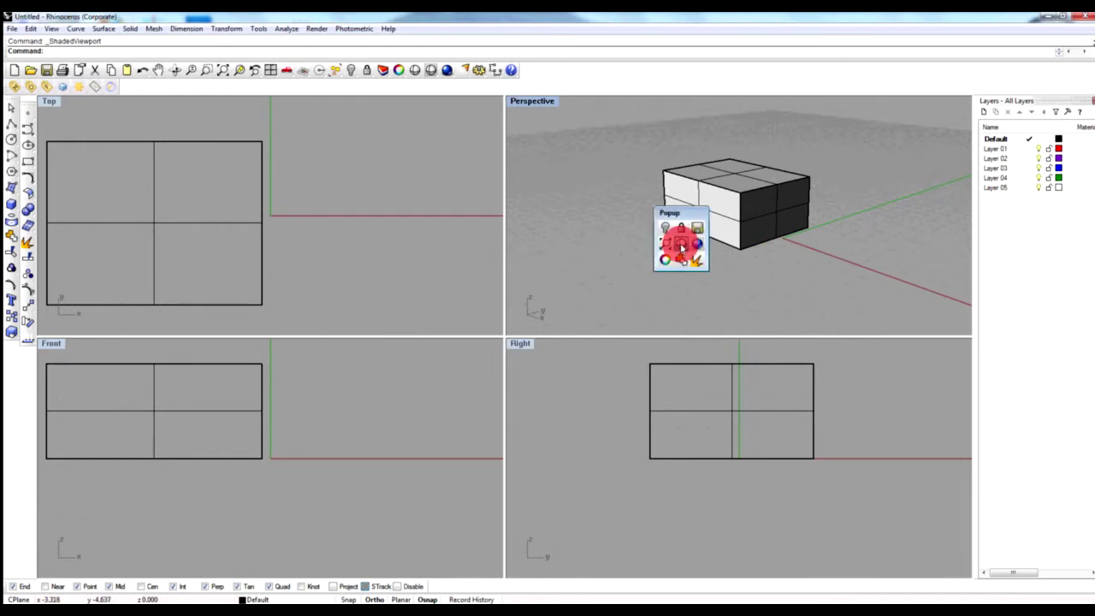
pyautogui.click(668, 158)
pyautogui.press('Delete')
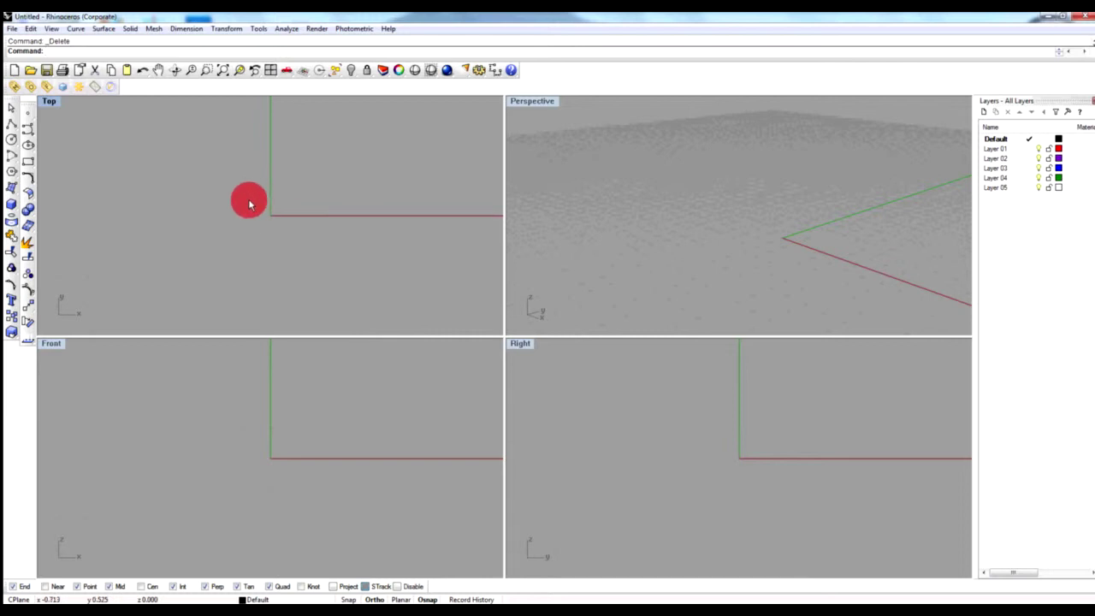
pyautogui.click(12, 207)
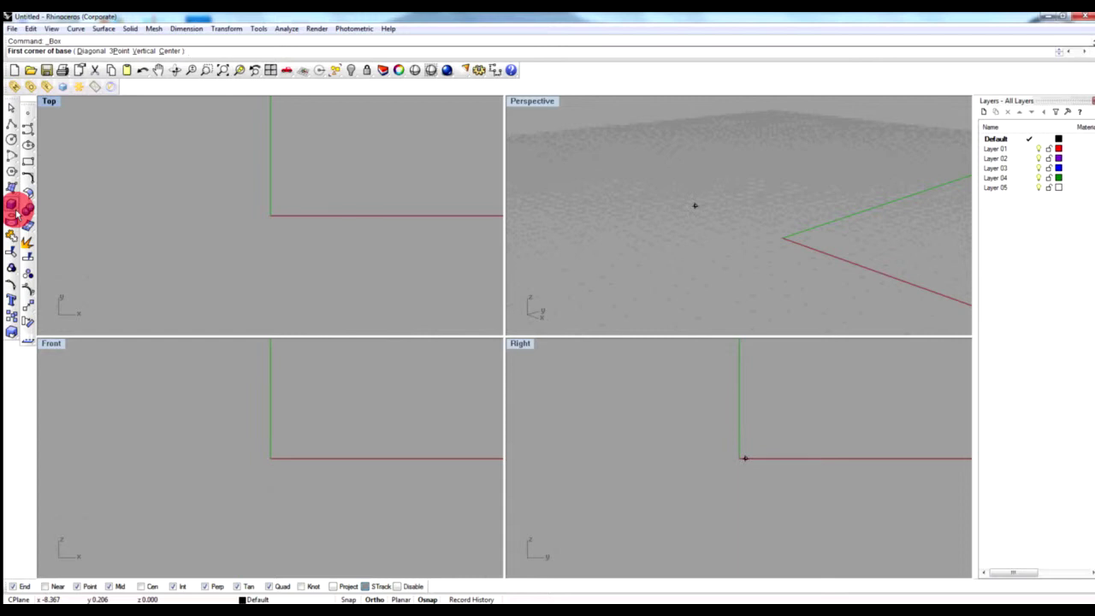
pyautogui.click(16, 212)
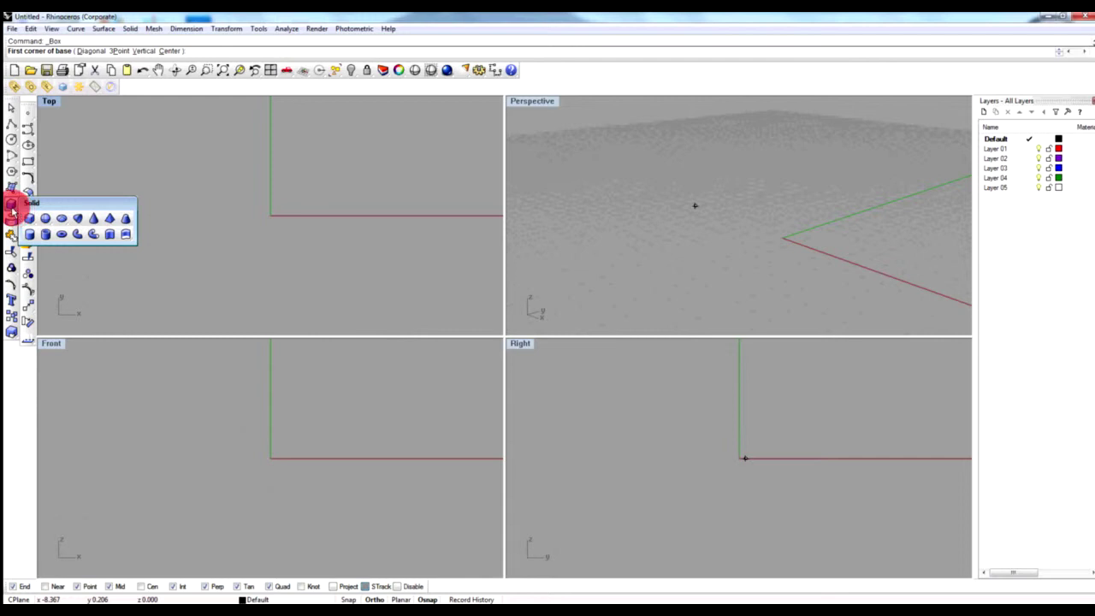
pyautogui.click(195, 213)
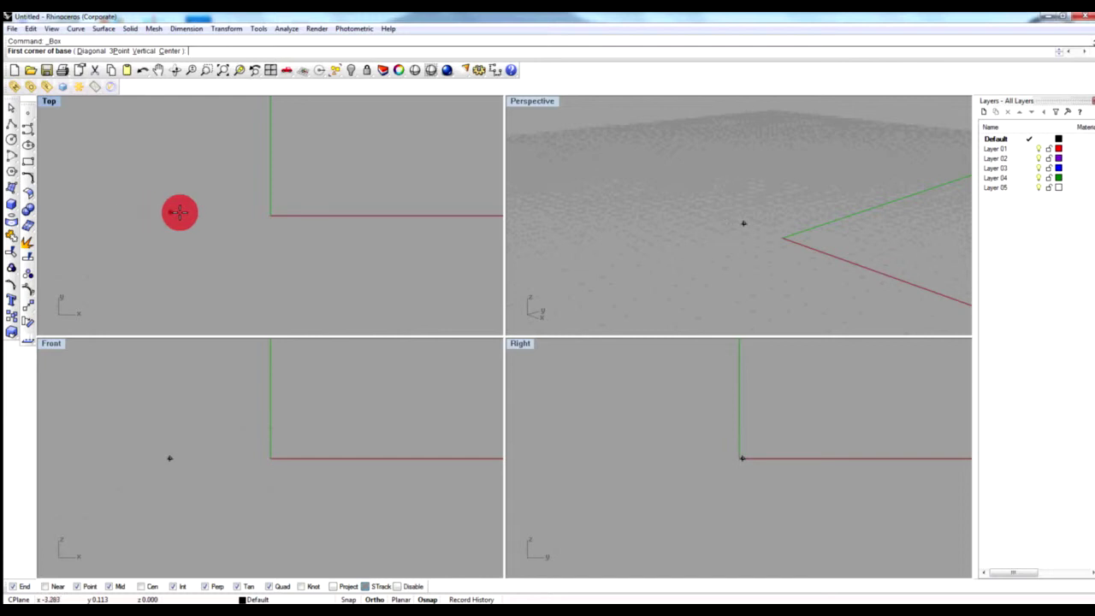
pyautogui.press('Escape')
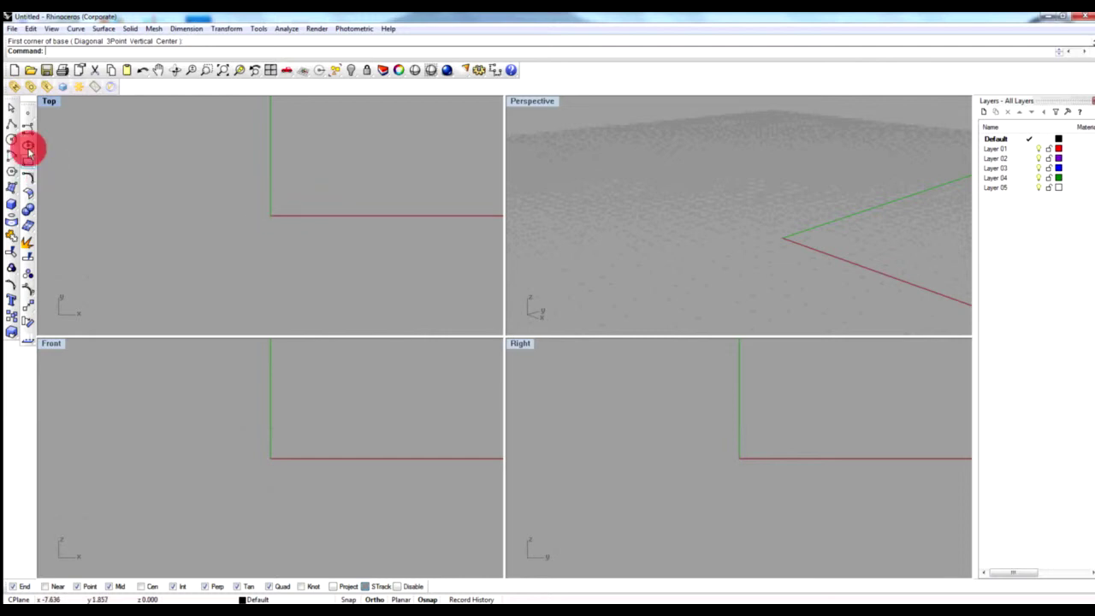
# - Draw a closed polyline in the Top viewport, shaped like a rectangle with a notch in its lower edge, just left of the origin
pyautogui.click(11, 126)
pyautogui.click(159, 259)
pyautogui.click(159, 178)
pyautogui.click(266, 178)
pyautogui.click(266, 250)
pyautogui.click(209, 250)
pyautogui.click(209, 217)
pyautogui.click(180, 216)
pyautogui.click(179, 260)
pyautogui.click(160, 257)
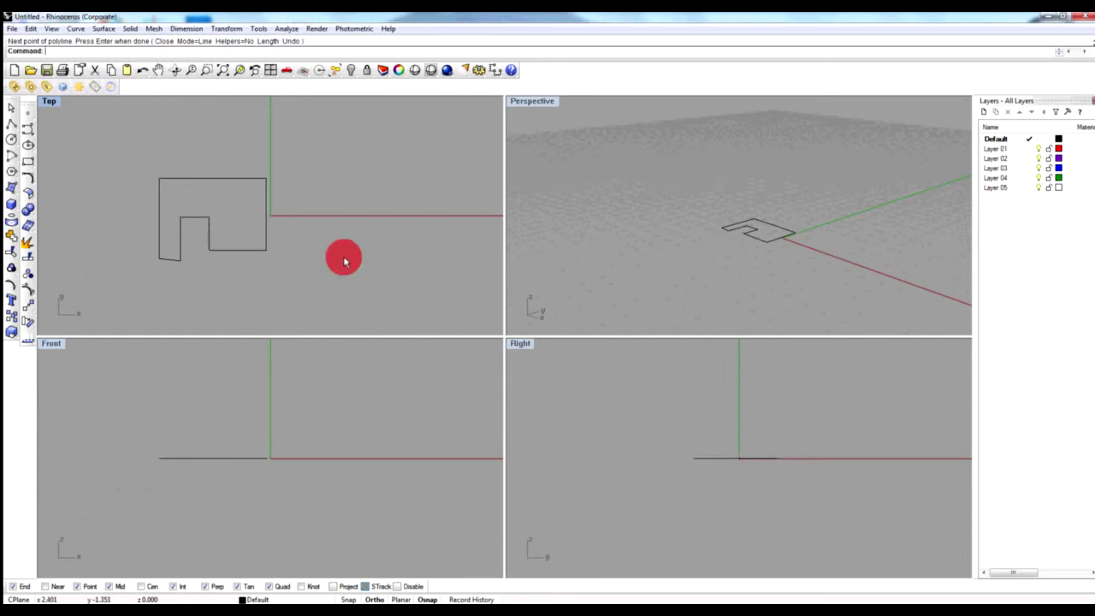
# - Select the notched polyline to check that its segments form one curve, and clear the selection
pyautogui.click(248, 249)
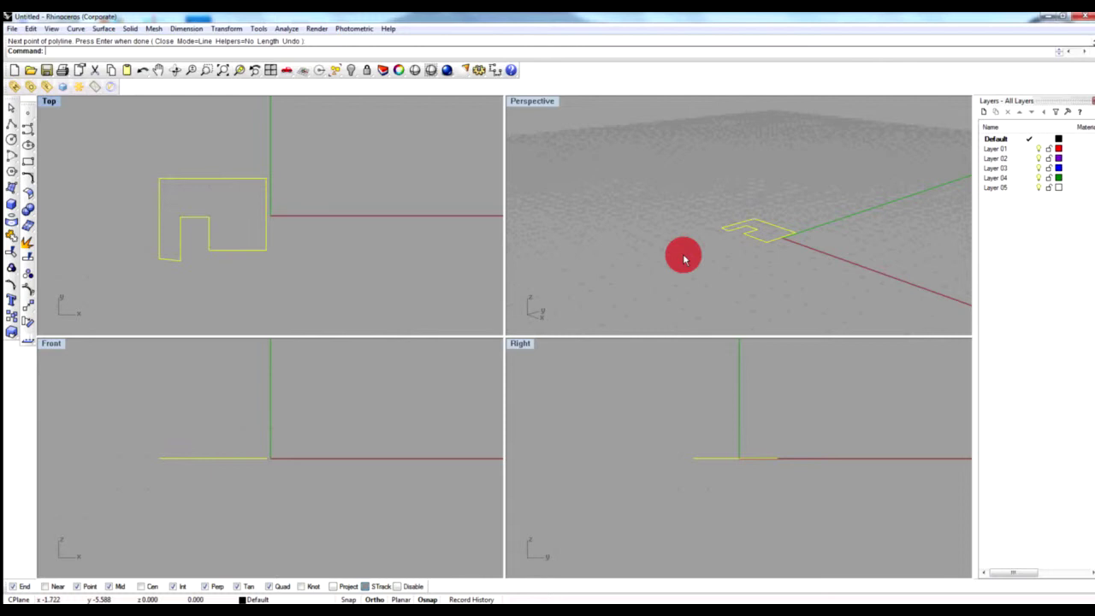
pyautogui.click(317, 237)
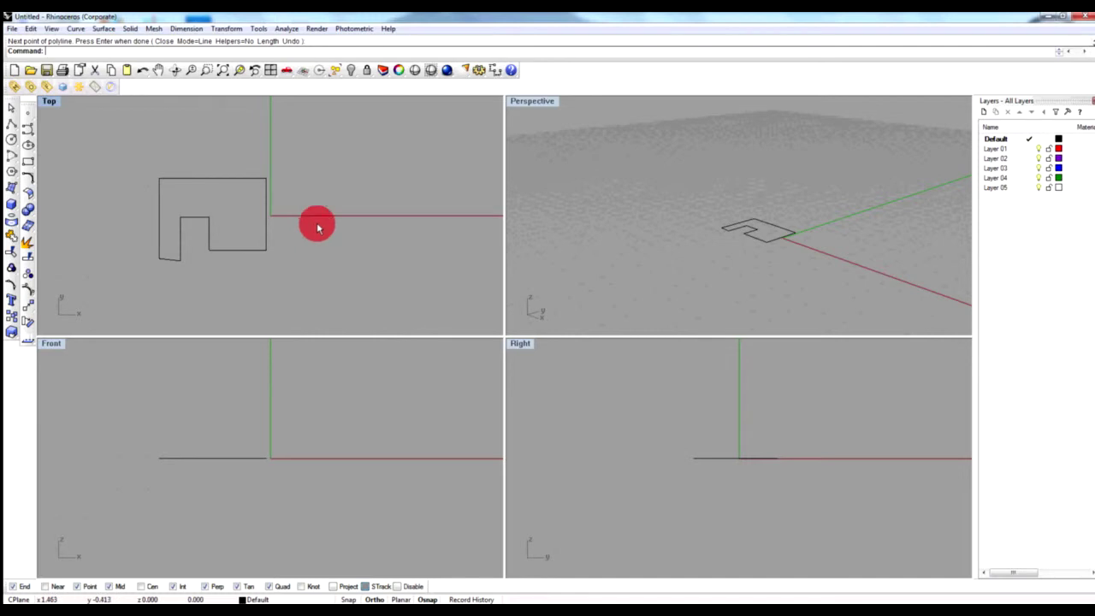
pyautogui.click(193, 220)
pyautogui.click(318, 229)
pyautogui.click(183, 231)
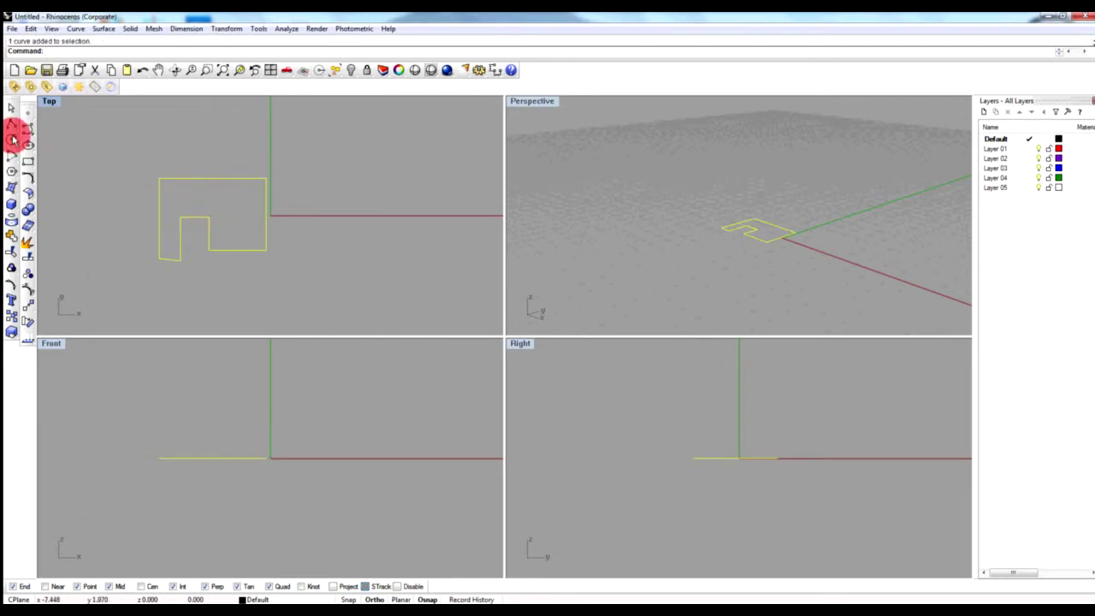
pyautogui.click(76, 129)
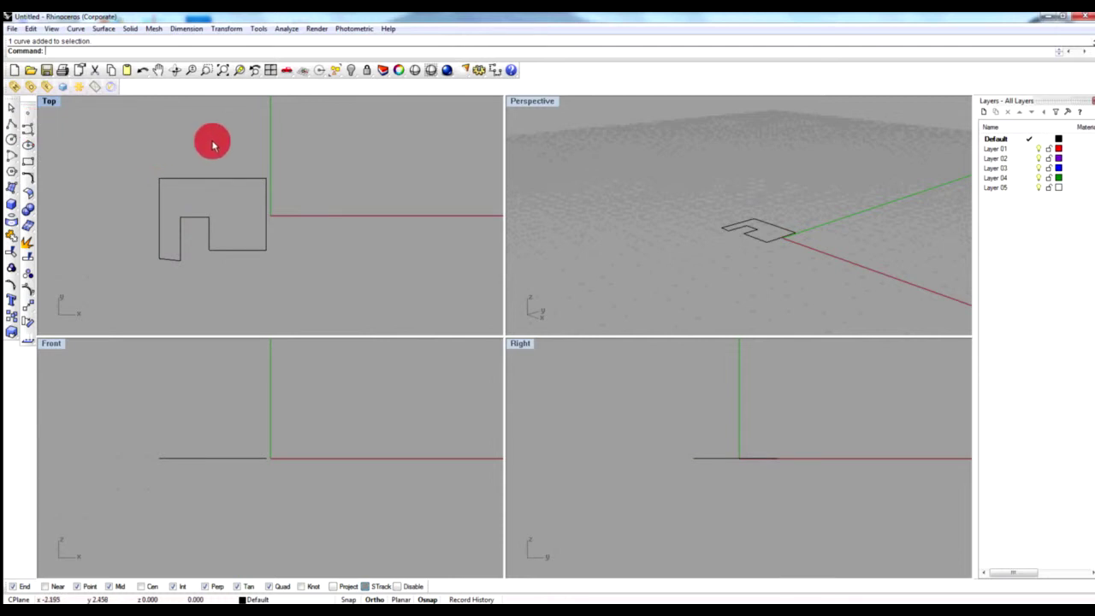
# - With Ortho off, draw an open, rounded degree-3 control-point curve right of the polyline in the Top viewport and select it
pyautogui.click(28, 128)
pyautogui.click(337, 240)
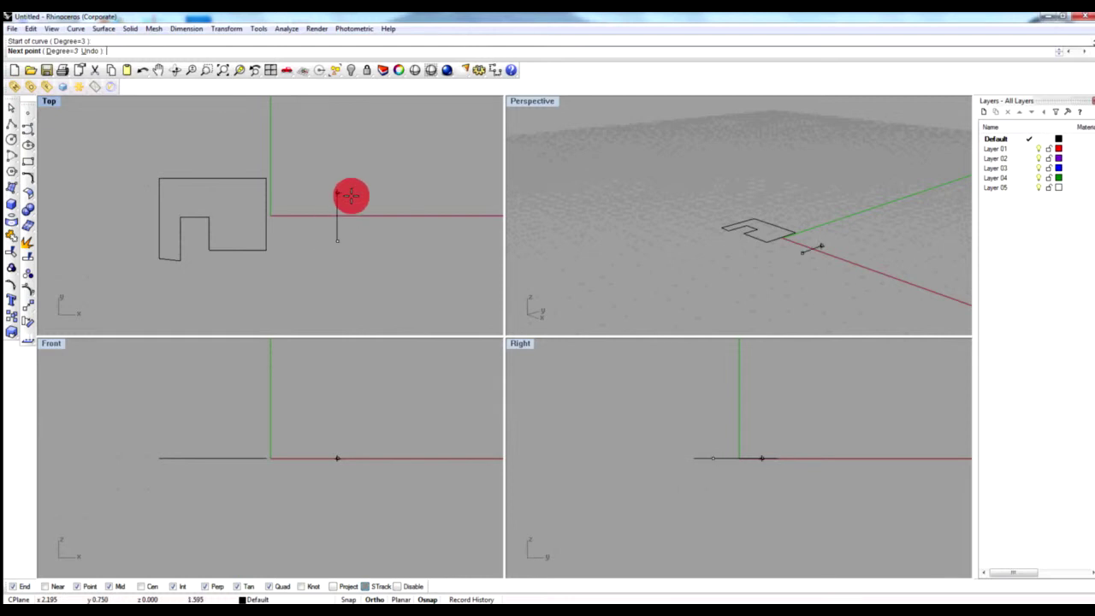
pyautogui.click(374, 599)
pyautogui.click(340, 200)
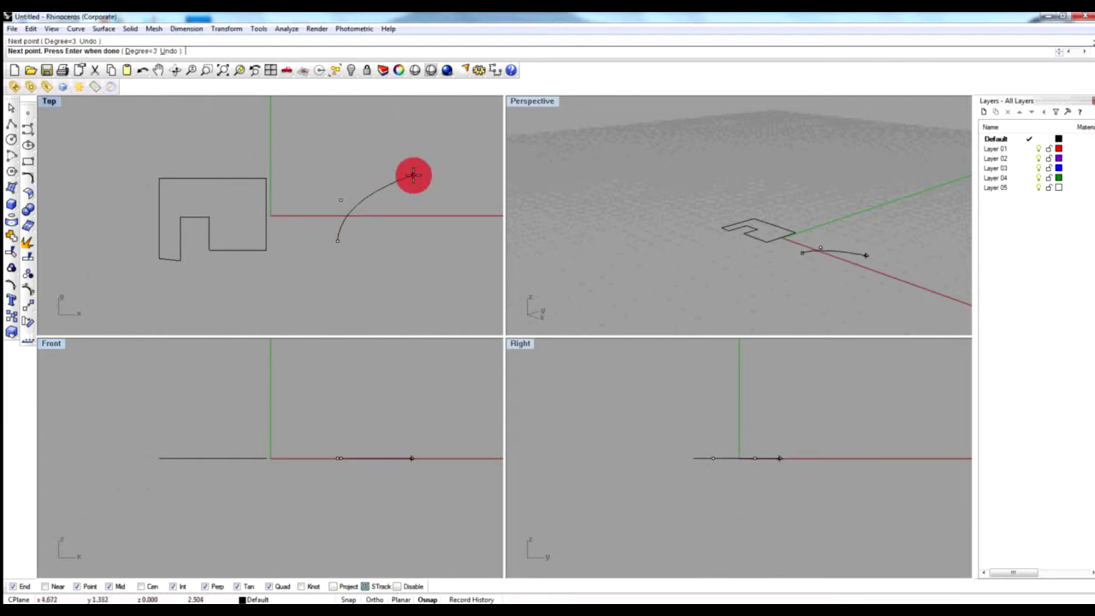
pyautogui.click(410, 179)
pyautogui.click(438, 153)
pyautogui.click(469, 178)
pyautogui.click(478, 250)
pyautogui.click(427, 273)
pyautogui.click(404, 305)
pyautogui.click(377, 305)
pyautogui.click(351, 285)
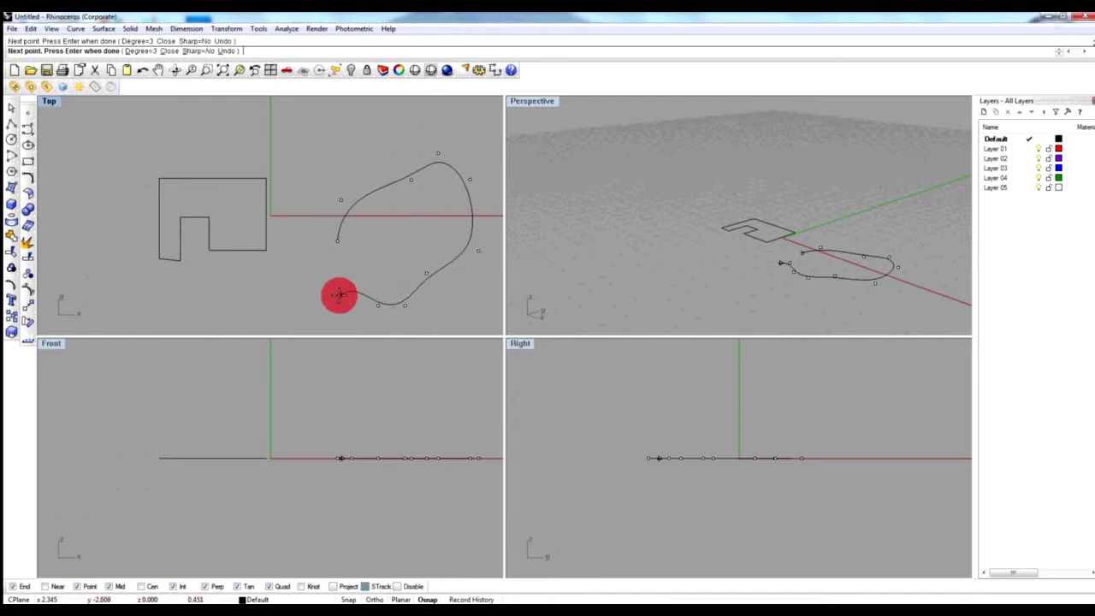
pyautogui.rightClick(319, 287)
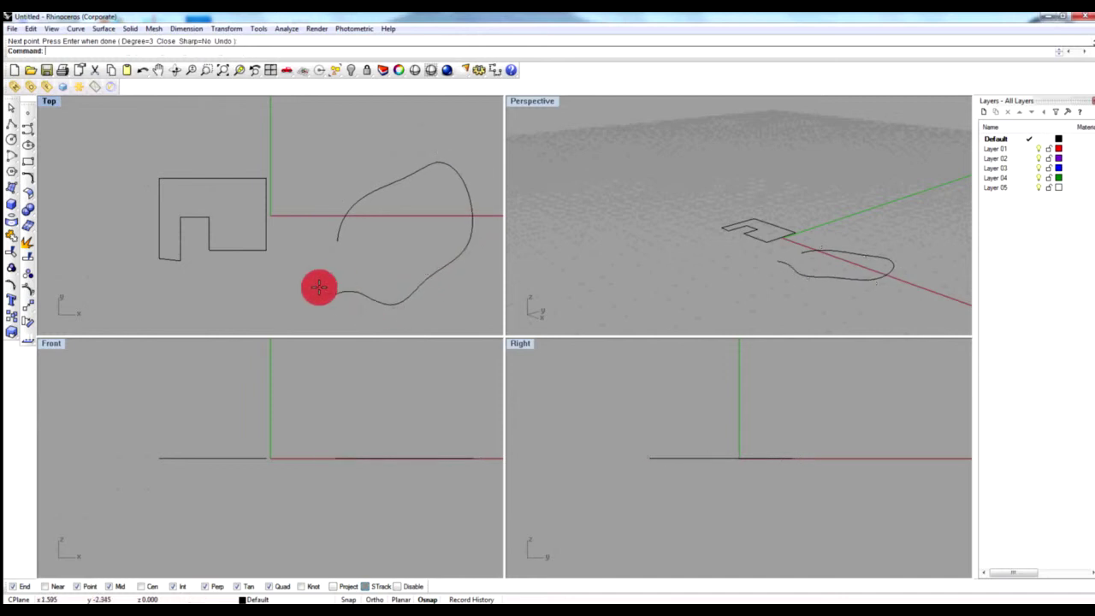
pyautogui.click(405, 178)
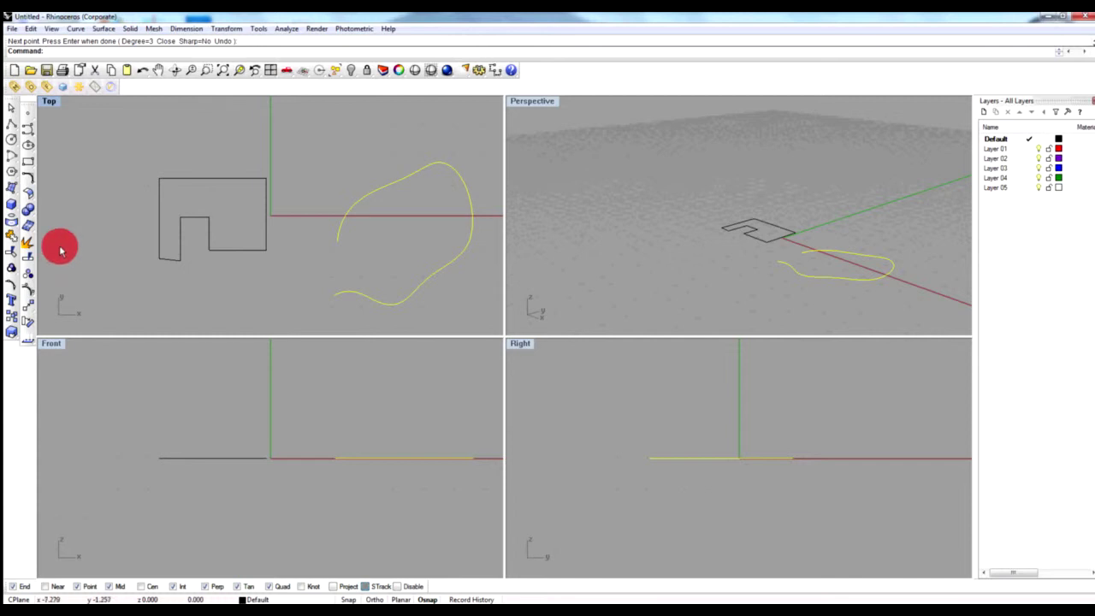
# - Show the freeform curve's control points and reshape its upper part by moving an upper control point up and left
pyautogui.click(29, 291)
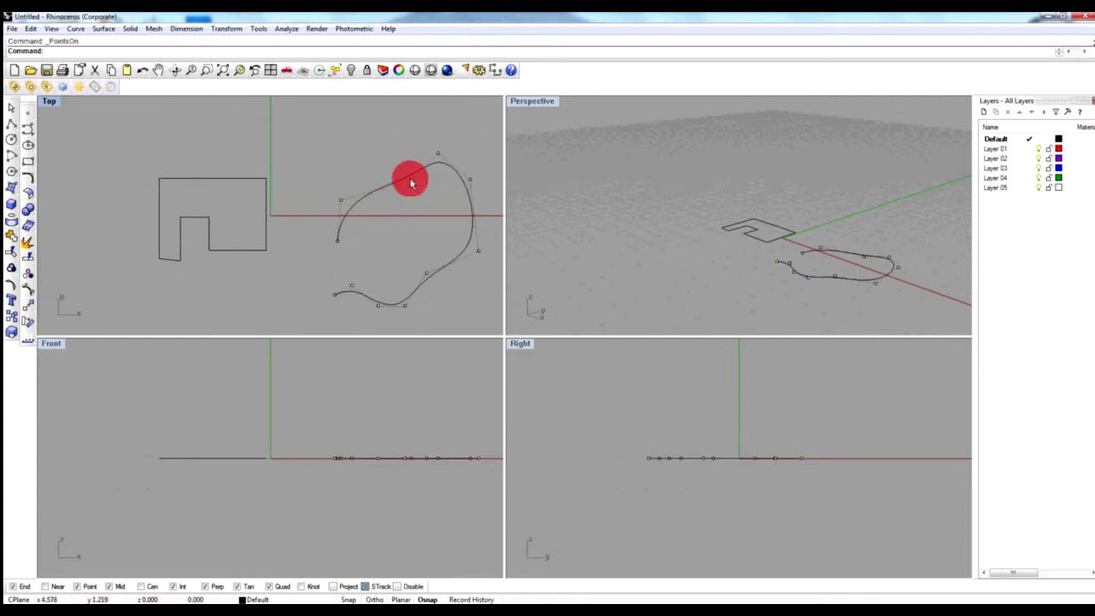
pyautogui.moveTo(409, 183); pyautogui.dragTo(387, 151)
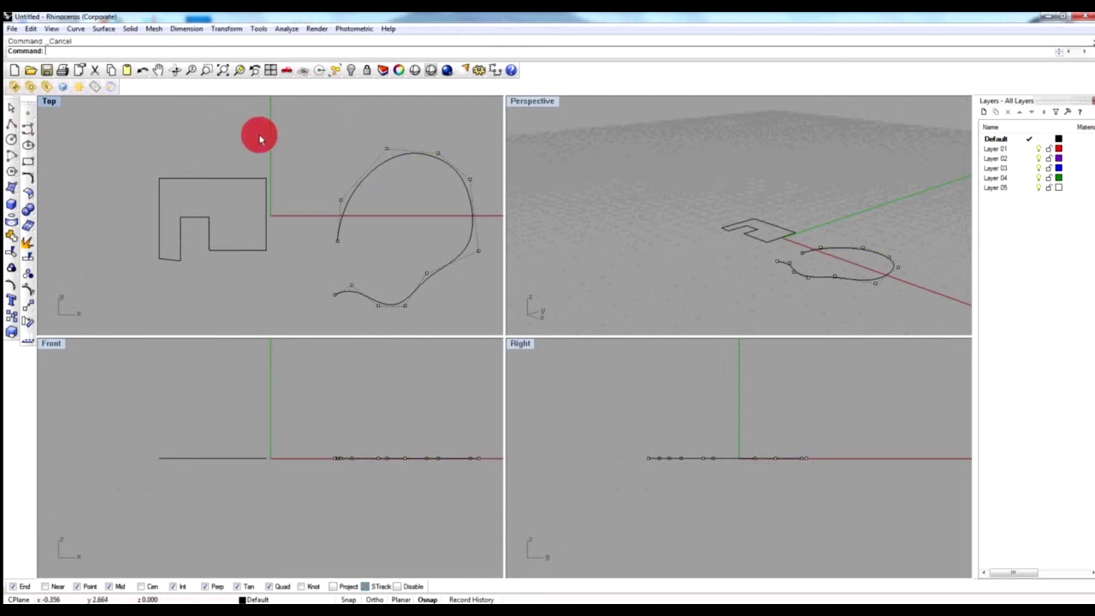
pyautogui.press('Escape')
# - Show the freeform curve's edit points and move them to bulge its upper-left side outward and dent its top edge inward
pyautogui.click(384, 165)
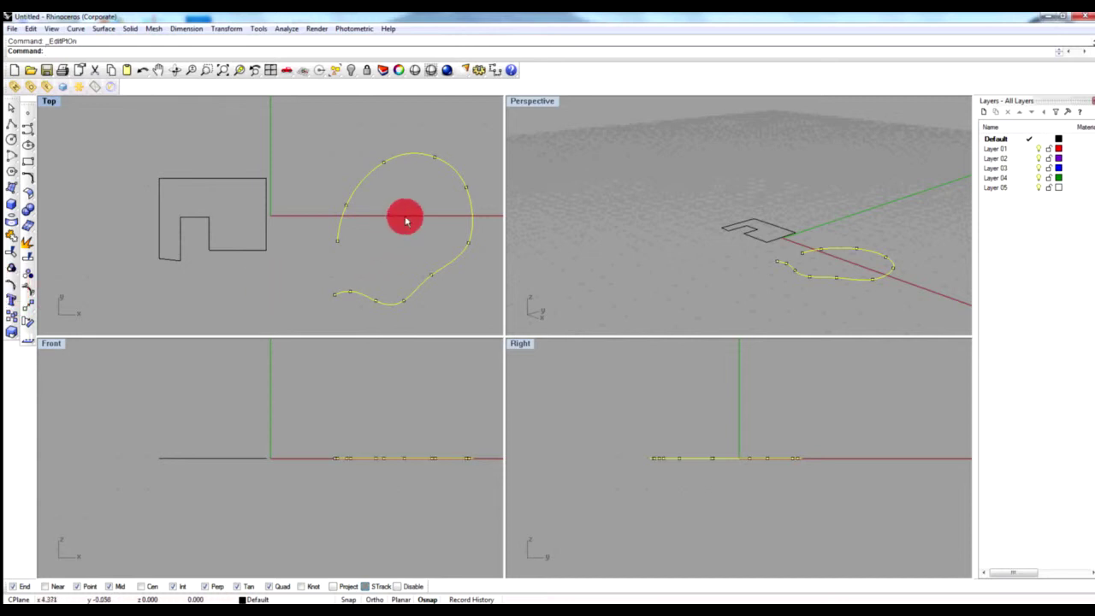
pyautogui.click(367, 222)
pyautogui.moveTo(374, 225); pyautogui.dragTo(338, 197)
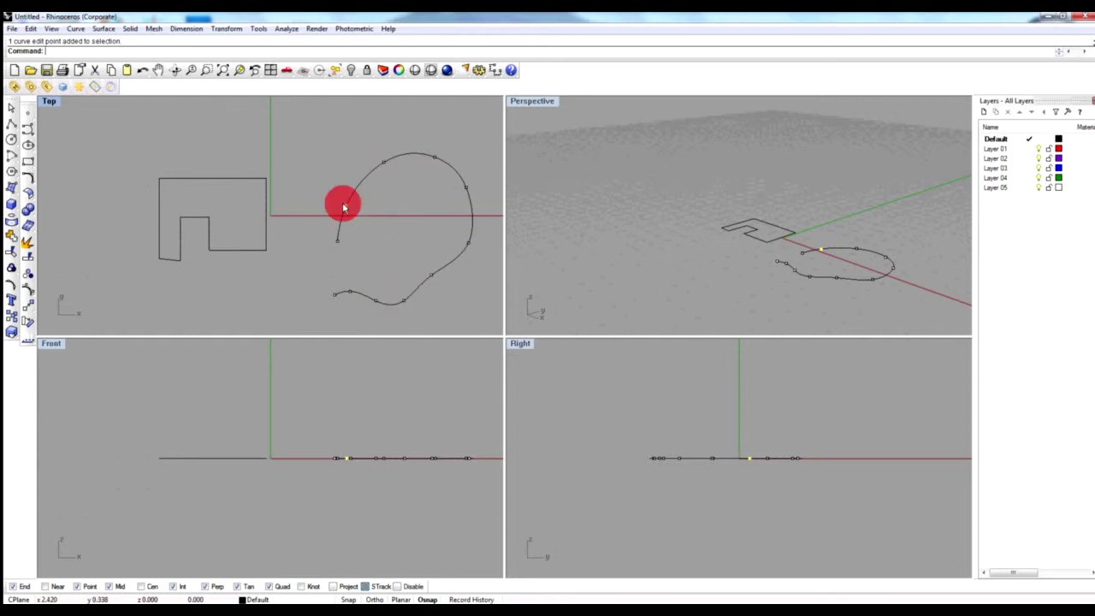
pyautogui.moveTo(346, 208); pyautogui.dragTo(396, 184)
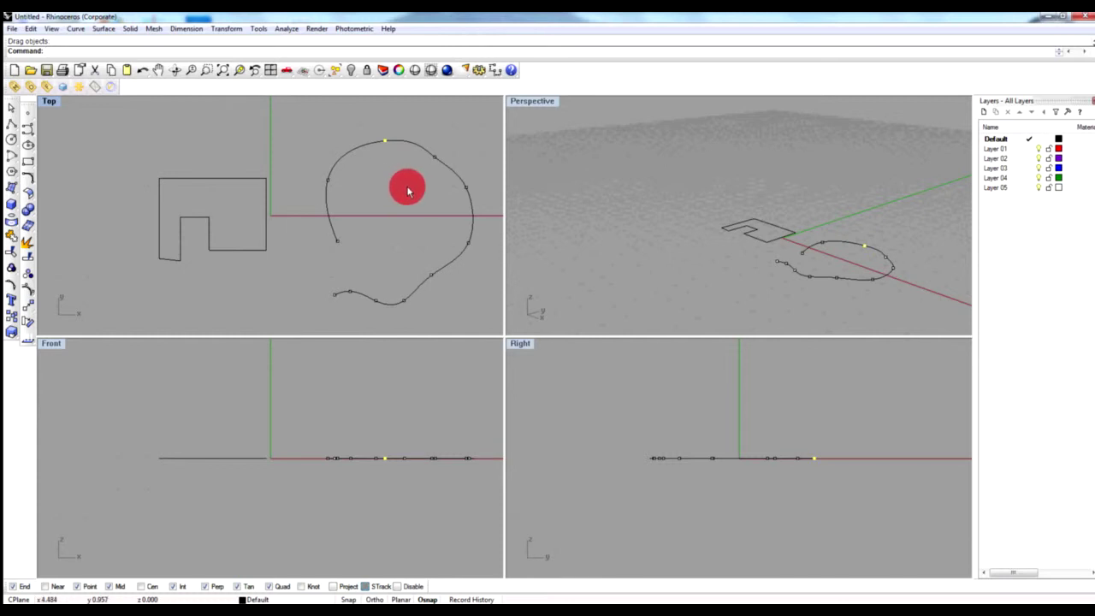
pyautogui.click(385, 140)
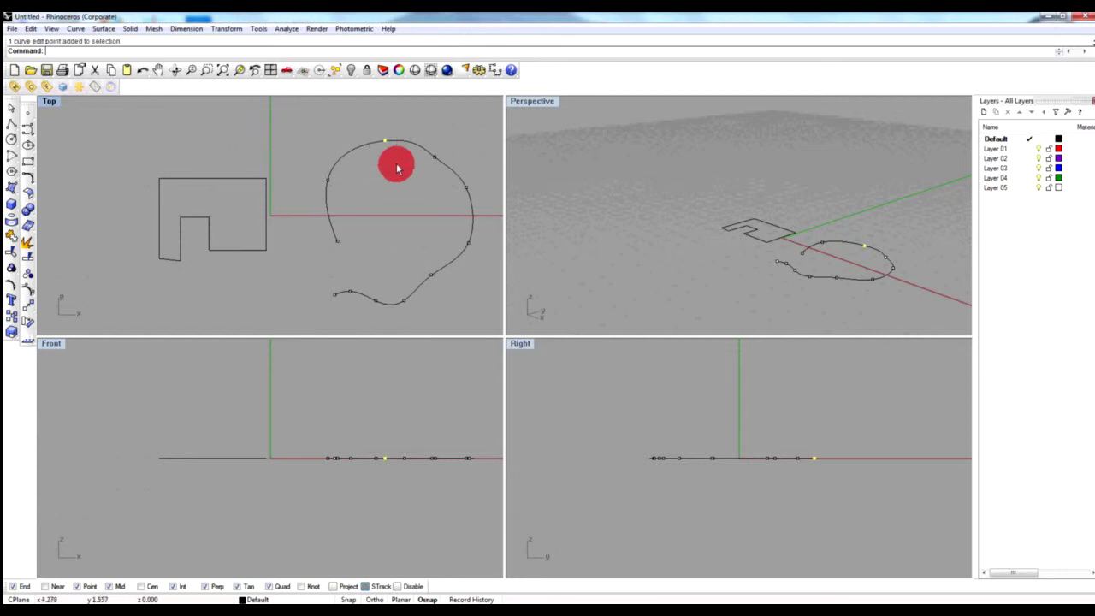
pyautogui.moveTo(384, 140); pyautogui.dragTo(390, 182)
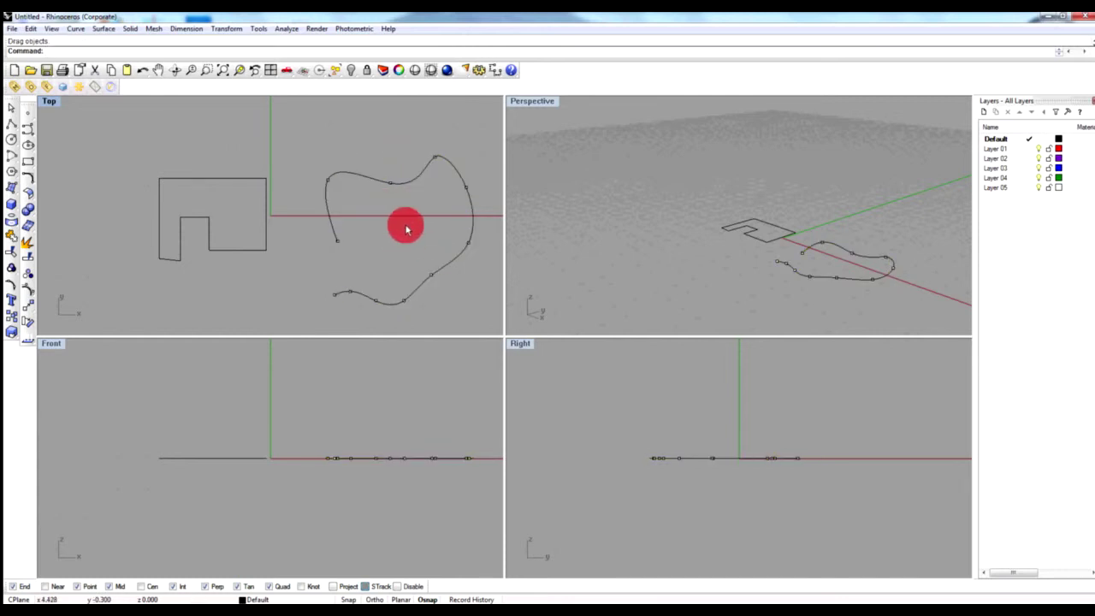
pyautogui.scroll(-2, 392, 232)
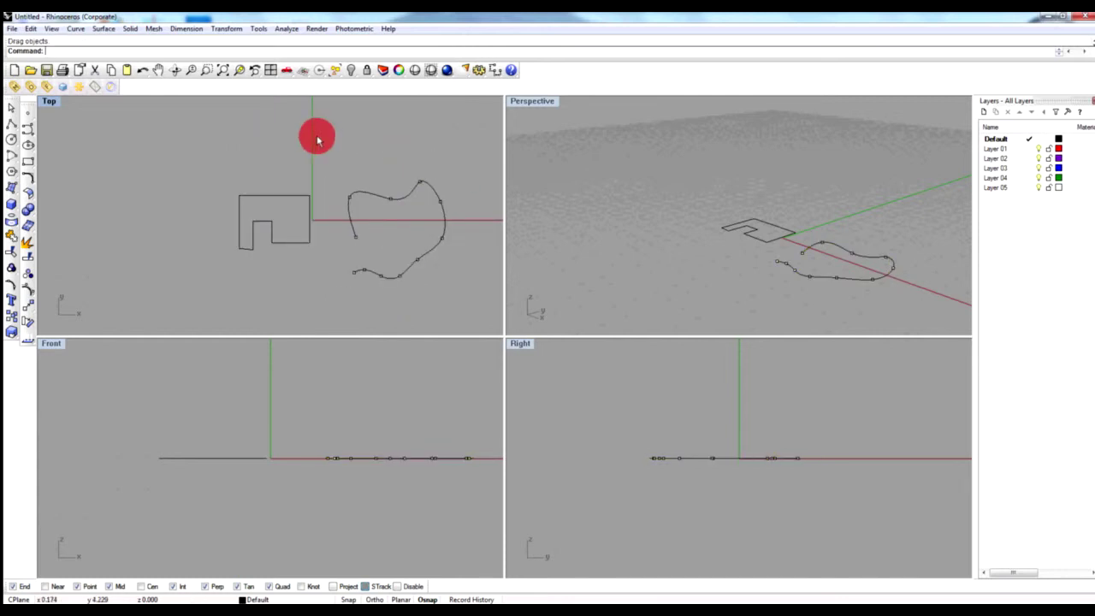
pyautogui.click(14, 110)
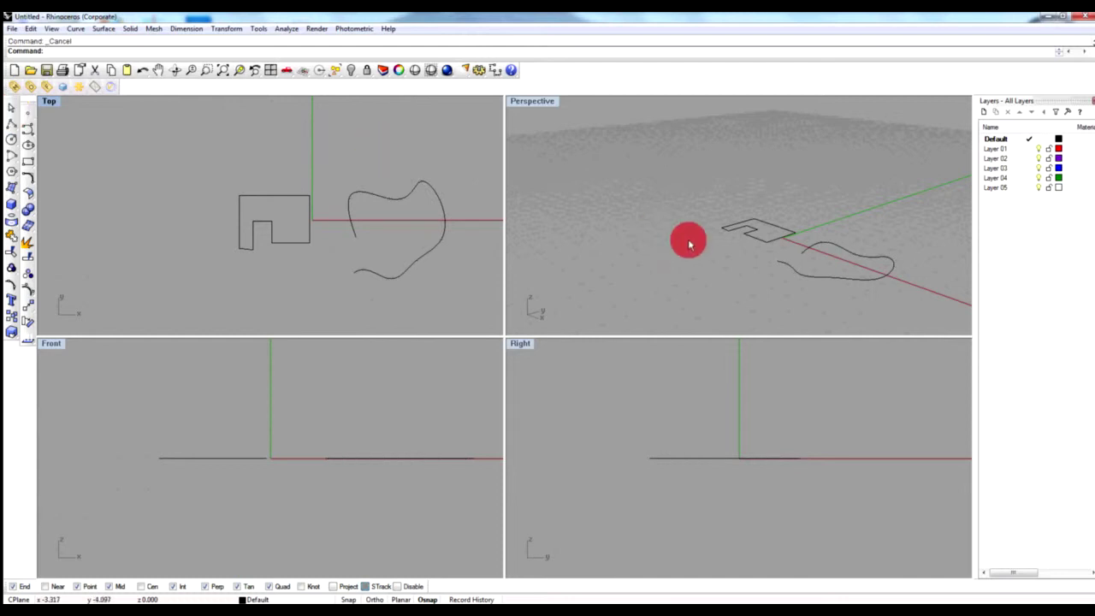
# - Extrude the open freeform curve upward 10 units with ExtrudeCrv
pyautogui.click(415, 268)
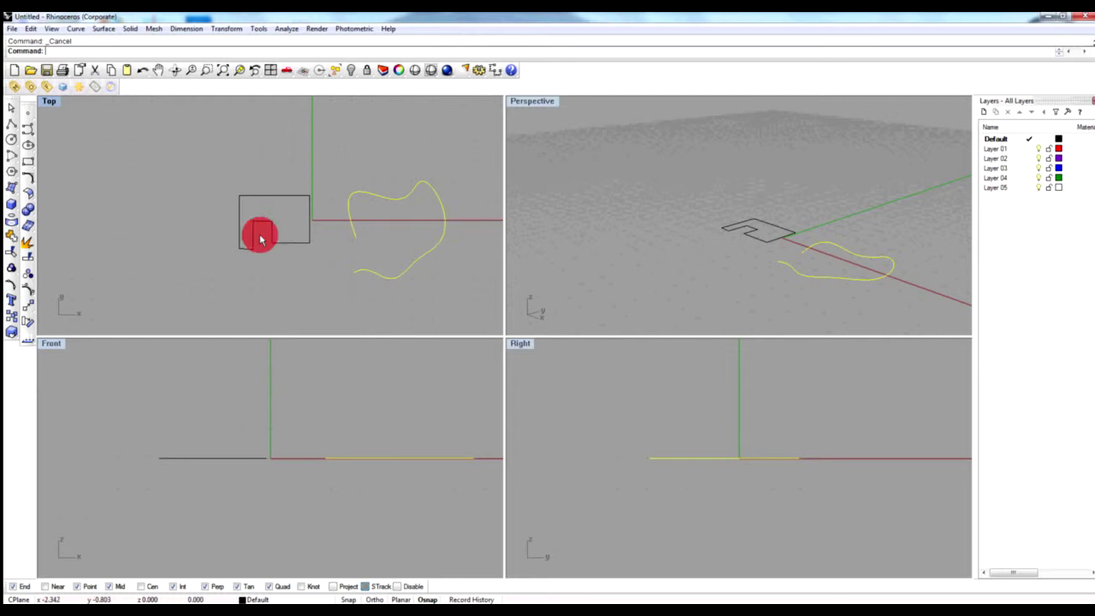
pyautogui.click(289, 248)
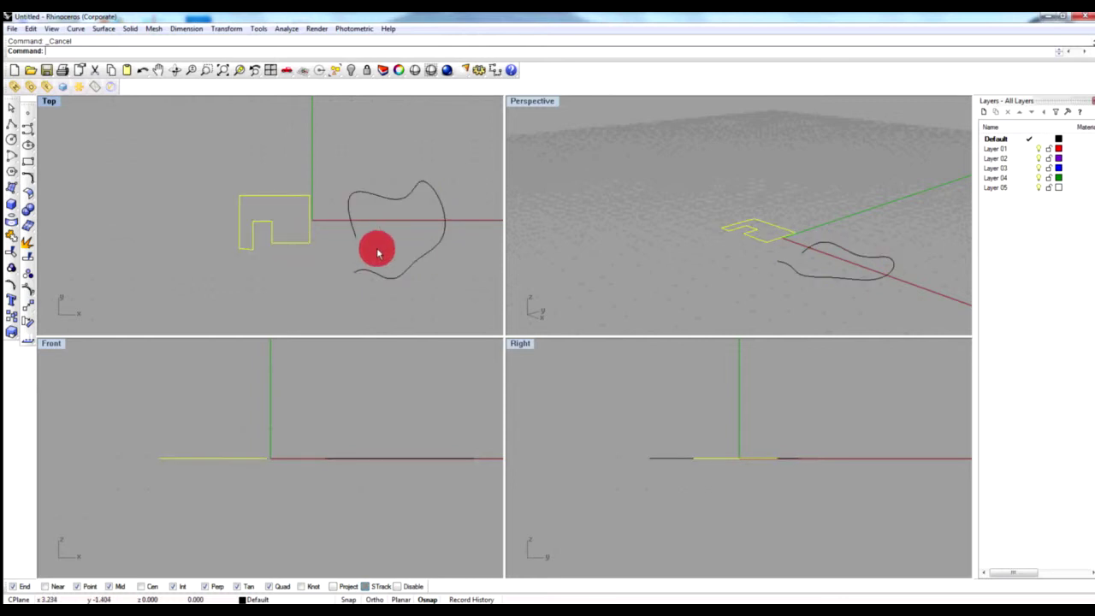
pyautogui.click(422, 257)
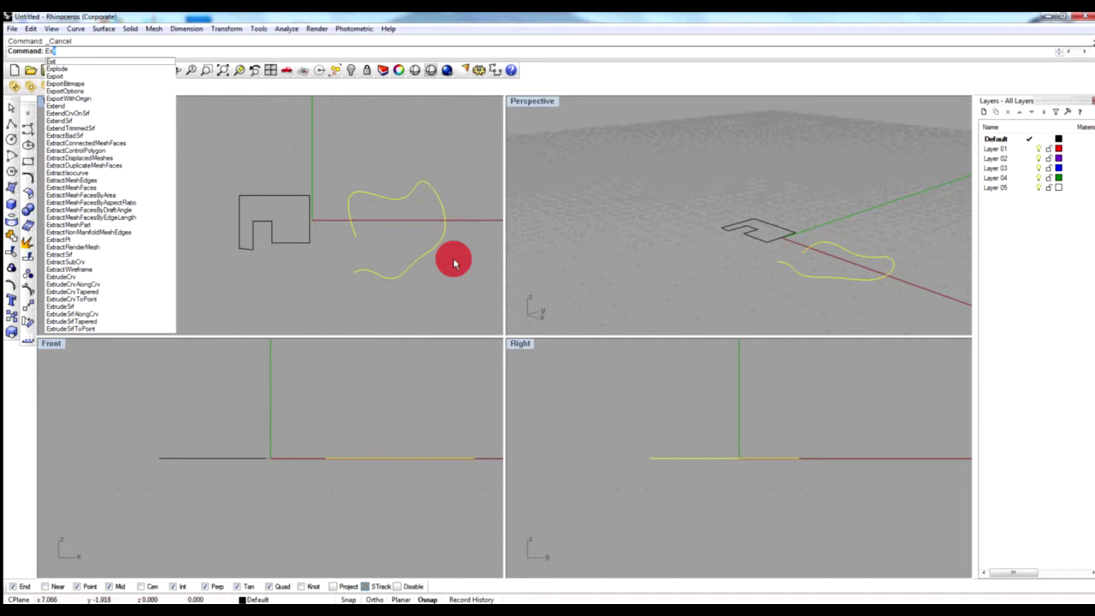
pyautogui.write('t')
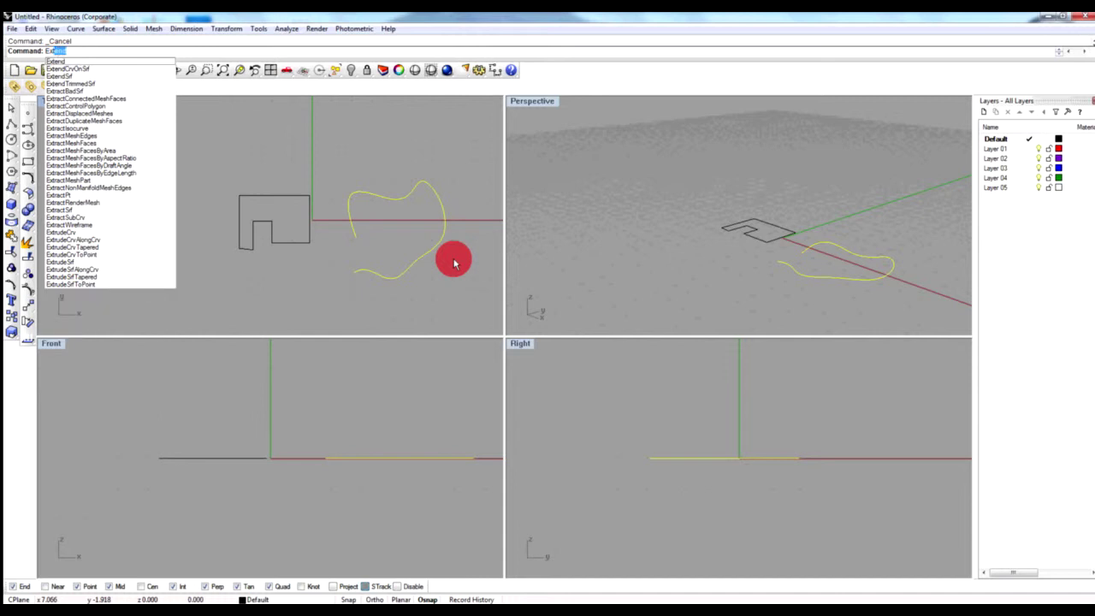
pyautogui.write('r')
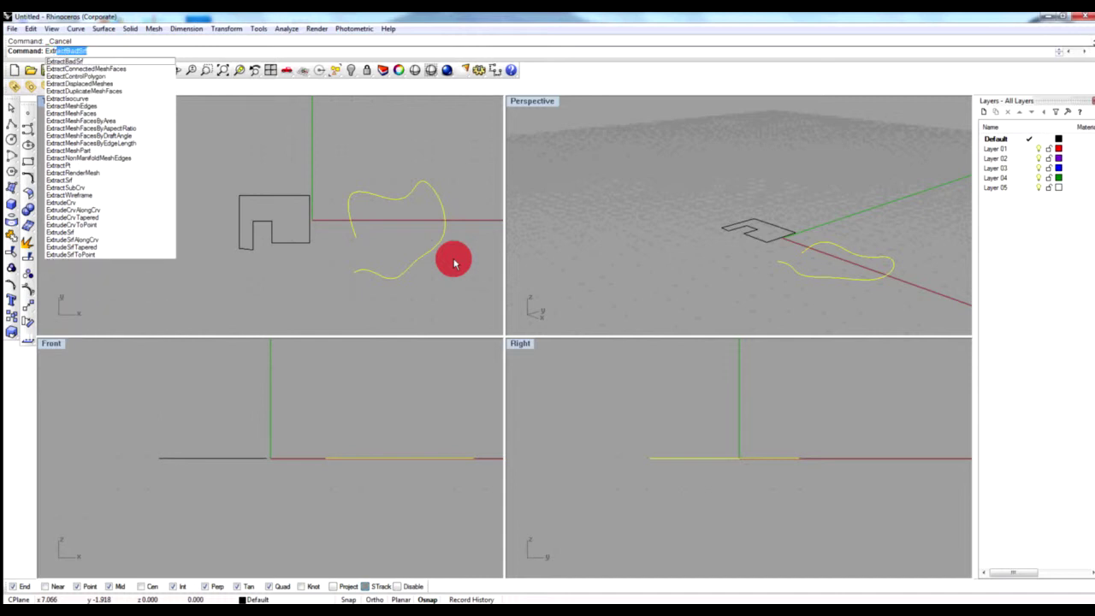
pyautogui.click(78, 203)
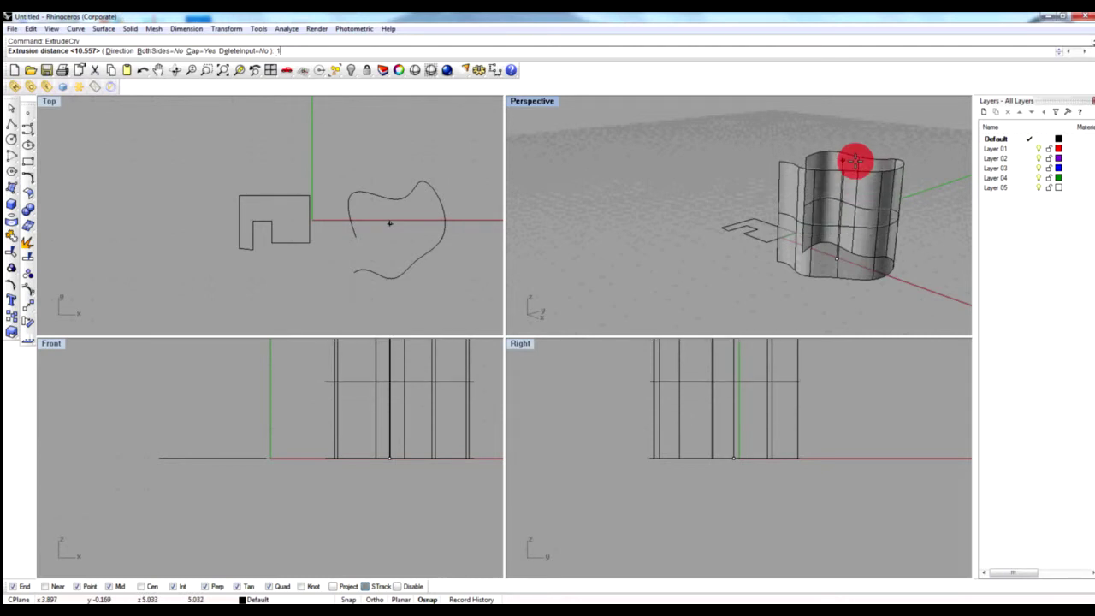
pyautogui.press('Return')
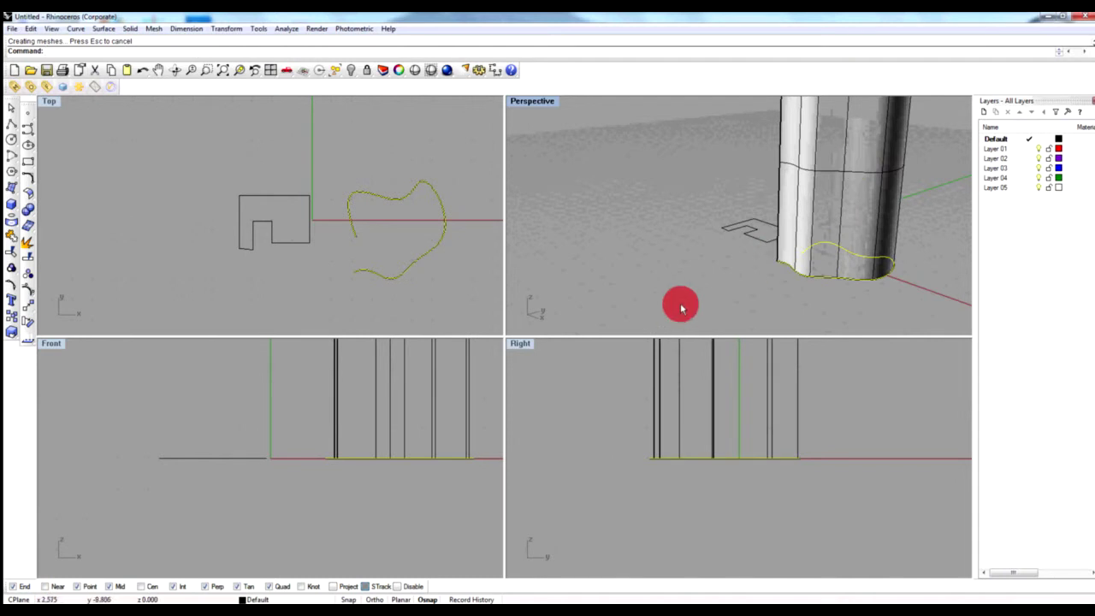
# - Move the extruded curved surface away from its source curve in the Perspective viewport
pyautogui.scroll(-5, 689, 303)
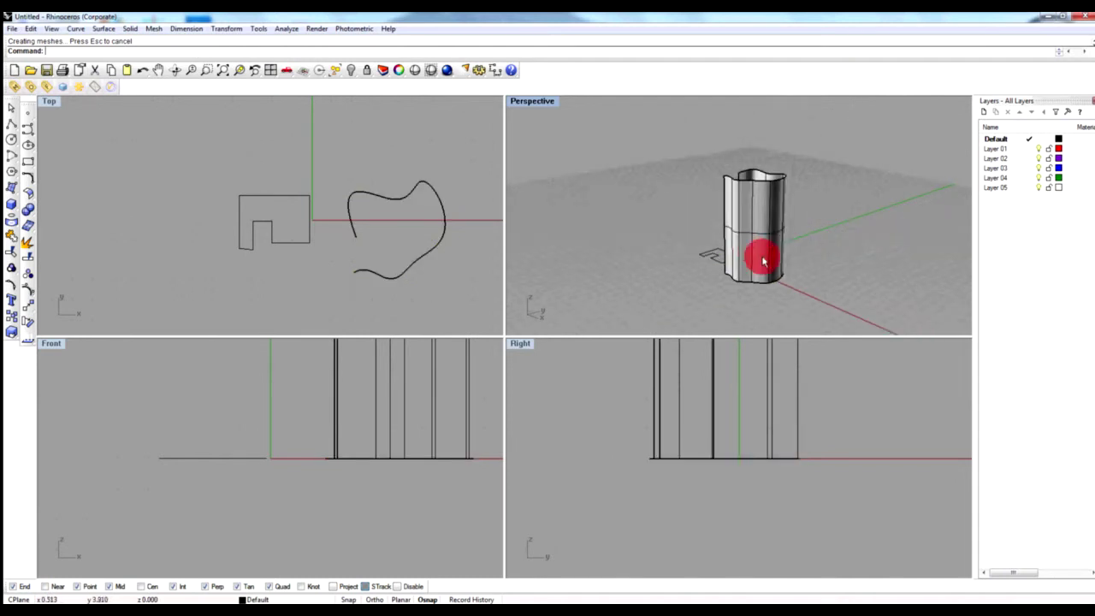
pyautogui.moveTo(677, 276); pyautogui.dragTo(796, 209, button='right')
pyautogui.click(796, 209)
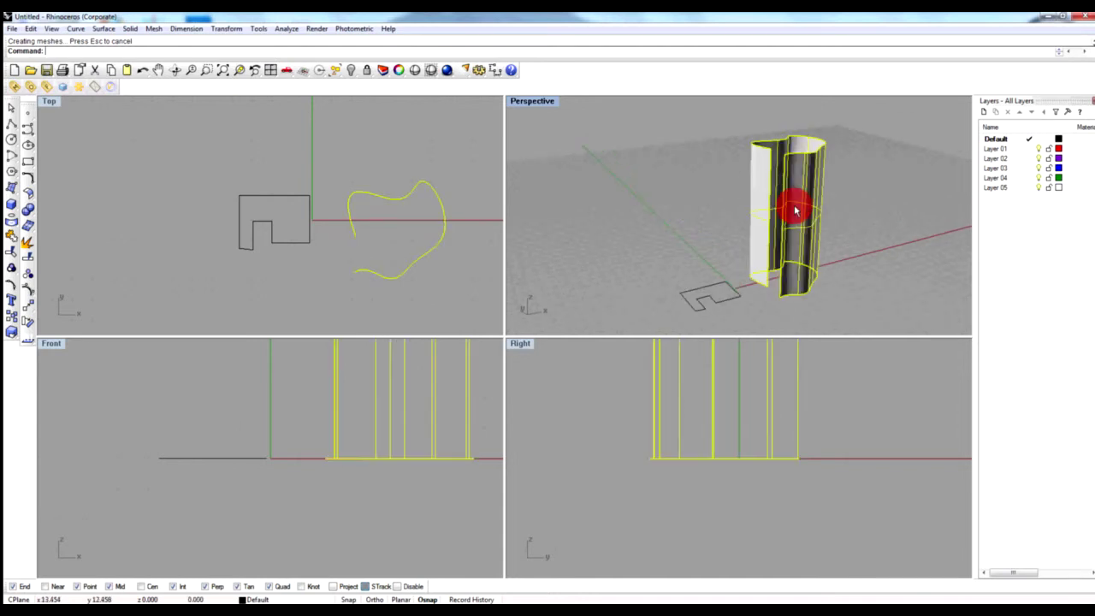
pyautogui.moveTo(794, 217); pyautogui.dragTo(861, 264)
pyautogui.click(848, 268)
pyautogui.click(766, 282)
pyautogui.click(782, 288)
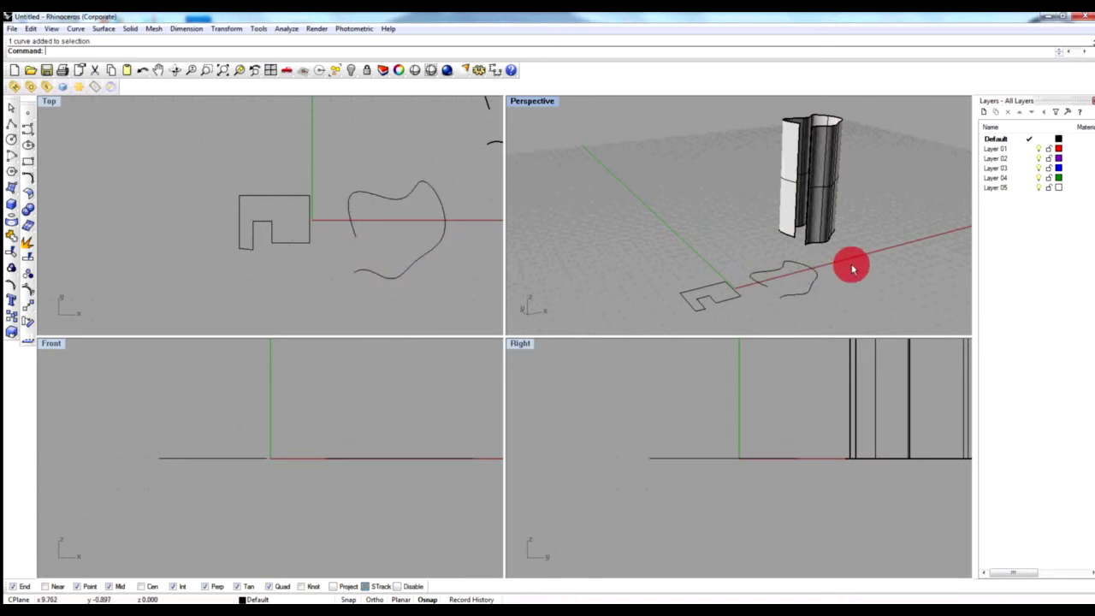
pyautogui.moveTo(857, 269); pyautogui.dragTo(716, 293, button='right')
pyautogui.click(720, 298)
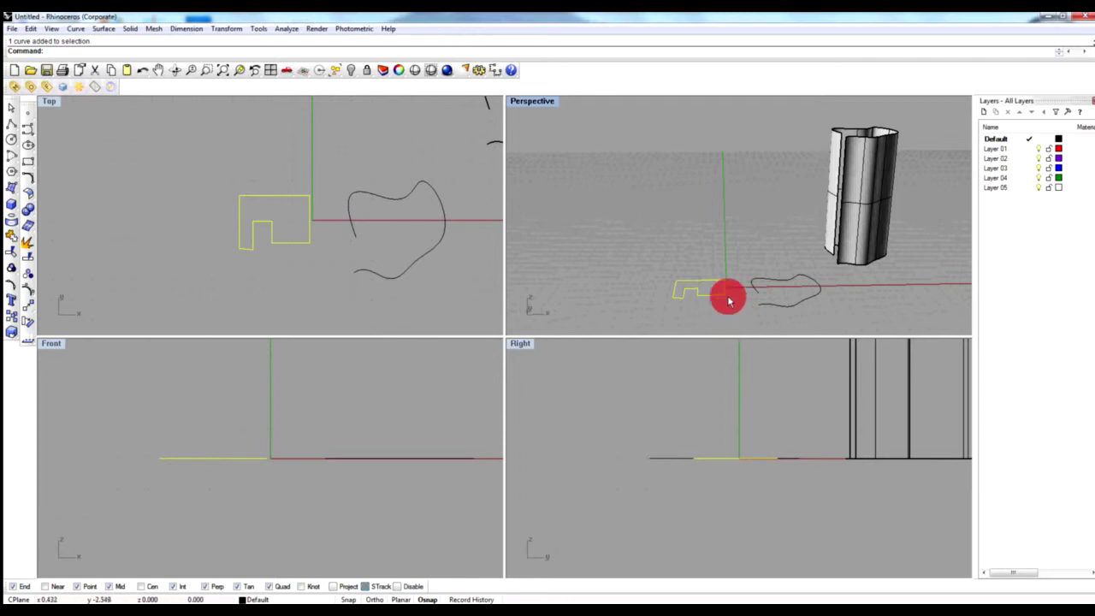
pyautogui.scroll(-1, 699, 294)
pyautogui.scroll(3, 699, 291)
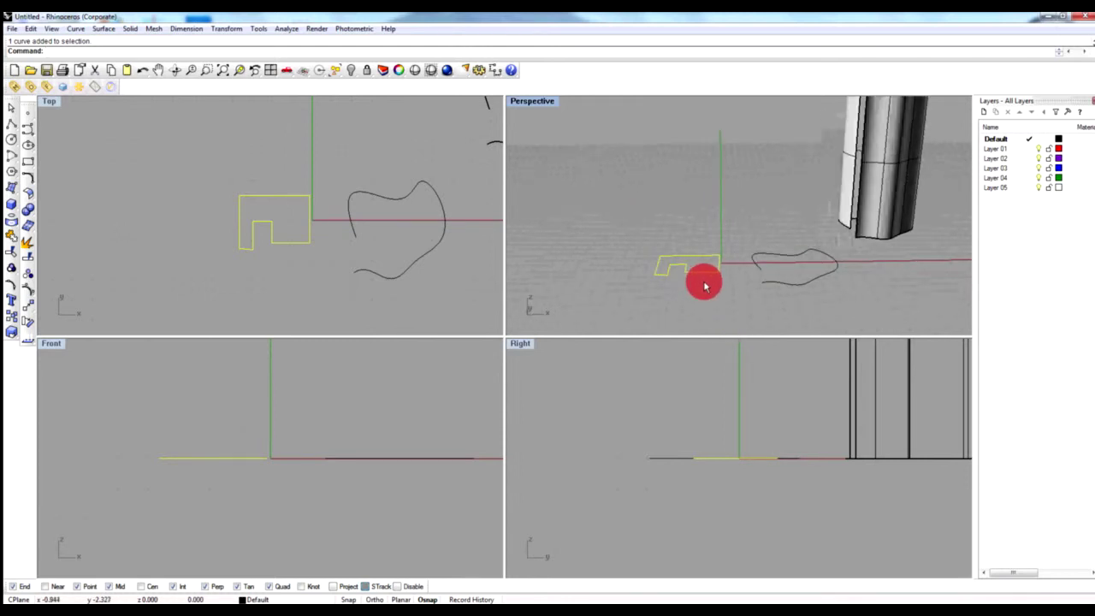
pyautogui.rightClick(710, 289)
pyautogui.press('Escape')
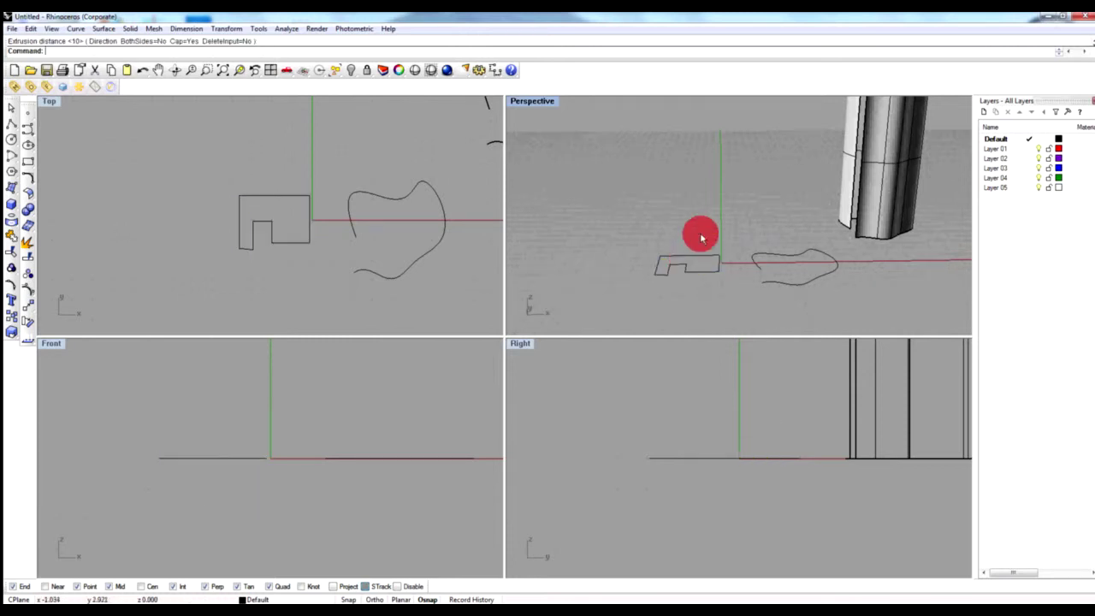
# - Explode the notched polyline into separate segments and select all of its segments
pyautogui.click(702, 260)
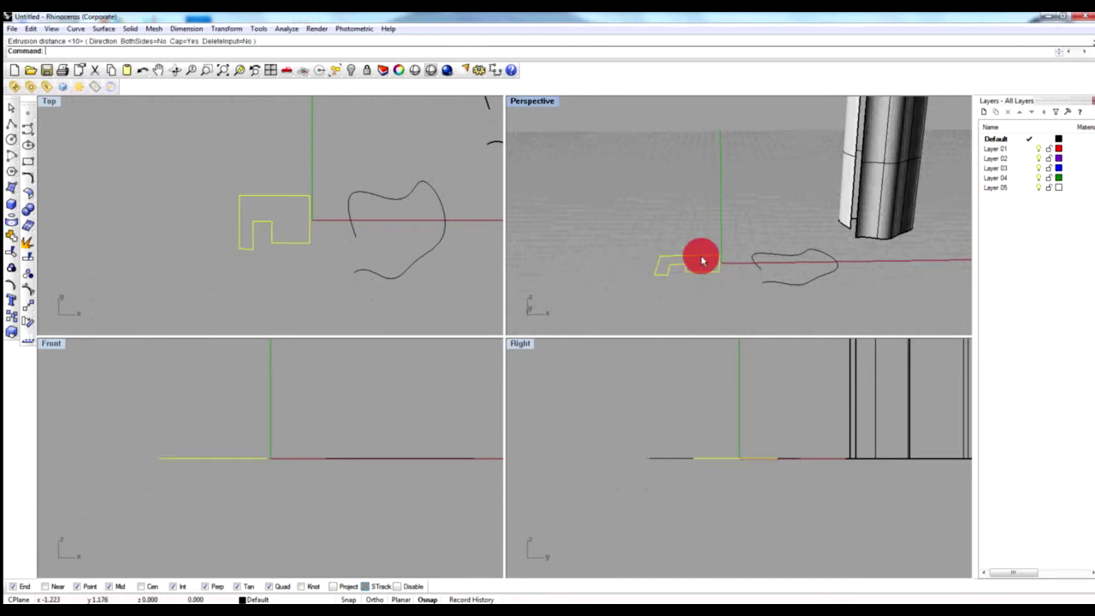
pyautogui.click(29, 246)
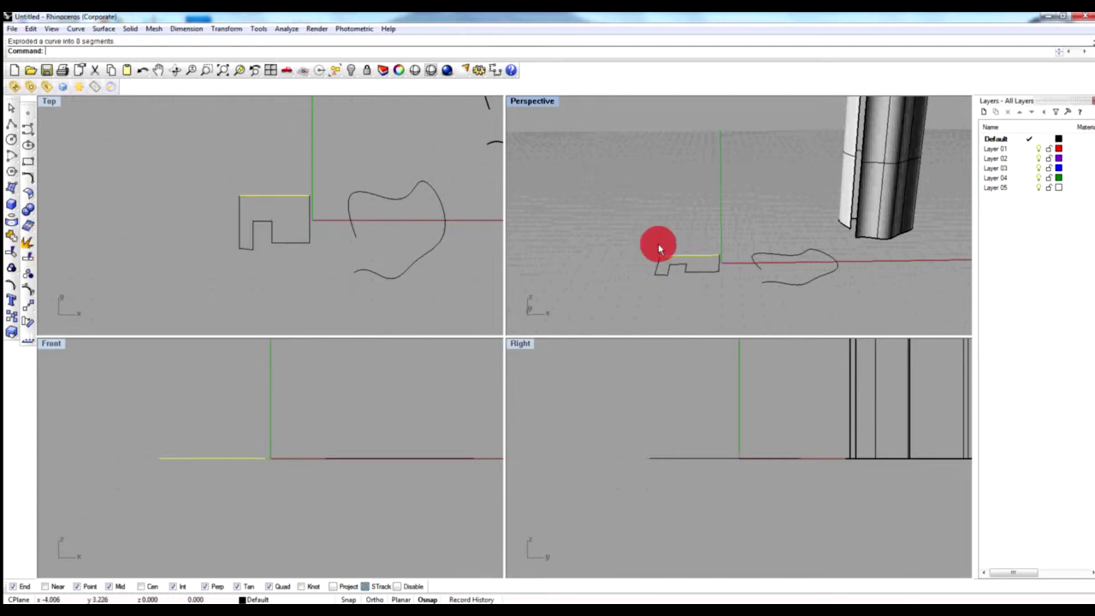
pyautogui.click(665, 274)
pyautogui.press('Escape')
pyautogui.click(667, 267)
pyautogui.click(666, 267)
pyautogui.click(666, 266)
pyautogui.moveTo(665, 267); pyautogui.dragTo(728, 287)
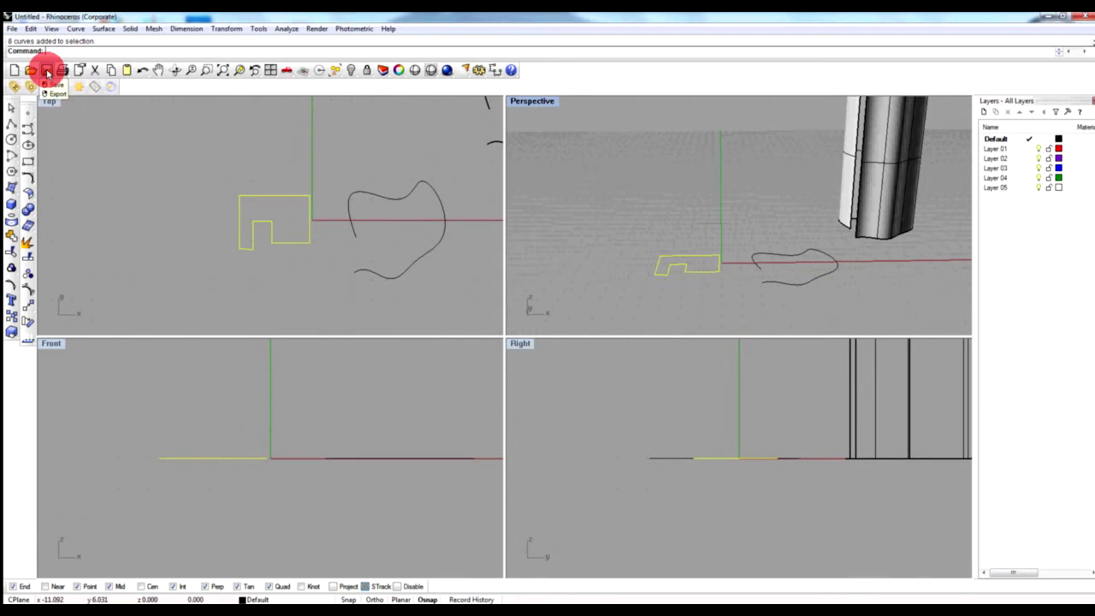
# - Extrude the selected notched-profile segments upward 5 units with ExtrudeCrv and Cap set to Yes
pyautogui.write('xtrudeCrv')
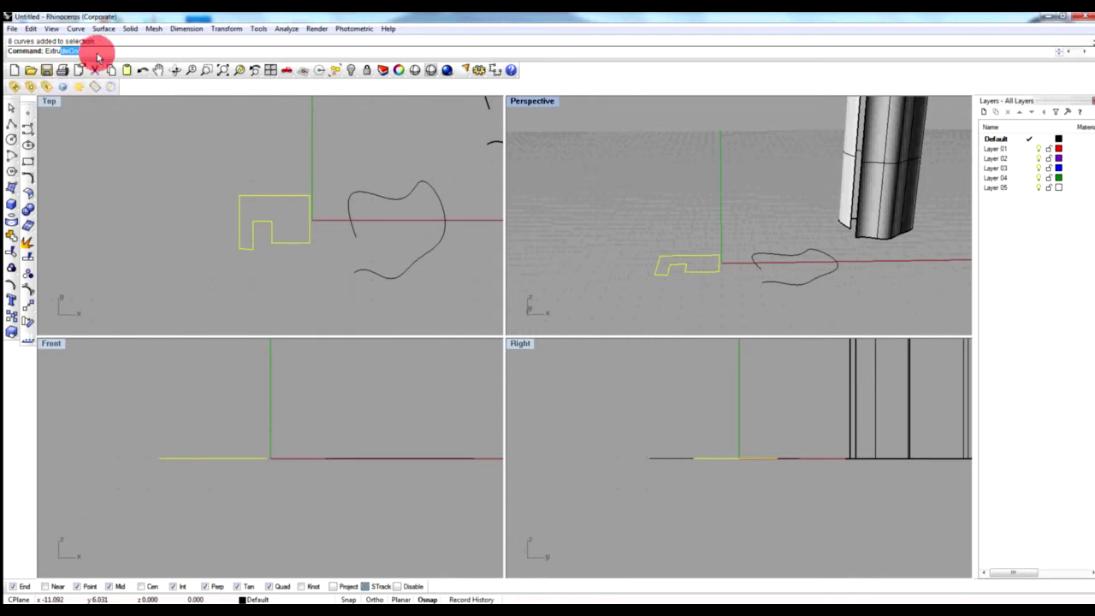
pyautogui.press('Return')
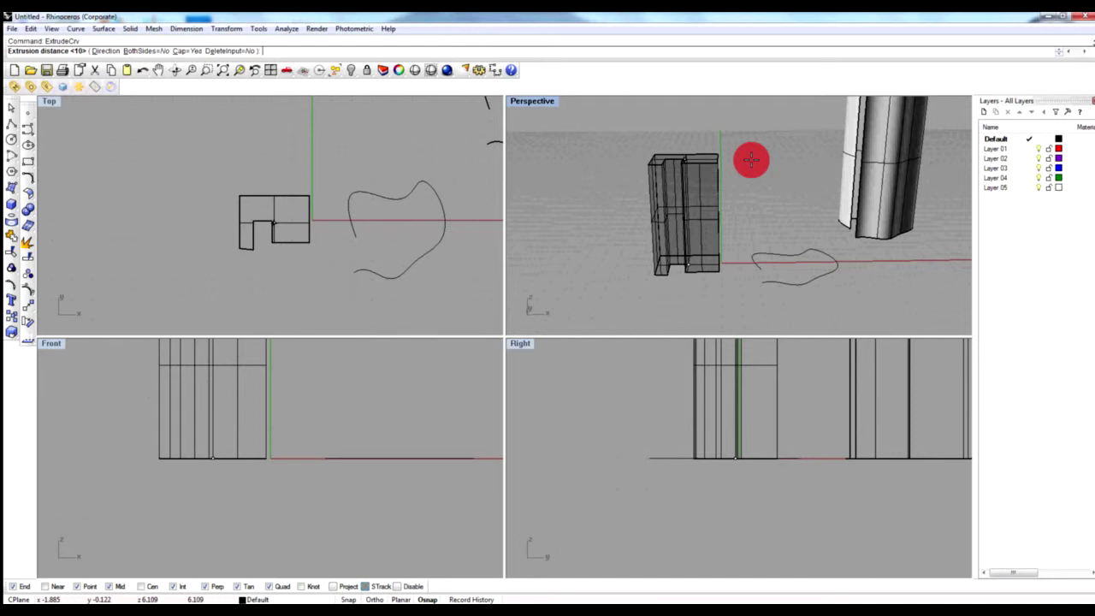
pyautogui.write('5')
pyautogui.press('Return')
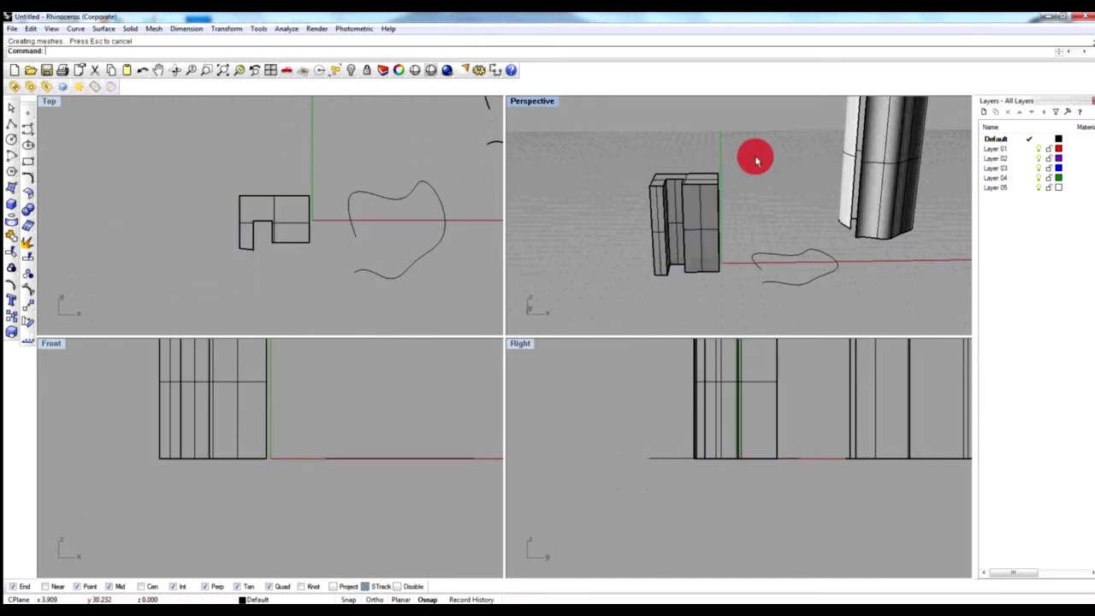
# - Move the extruded notched solid to the left of its source curves in the Perspective viewport
pyautogui.moveTo(765, 183); pyautogui.dragTo(733, 189, button='right')
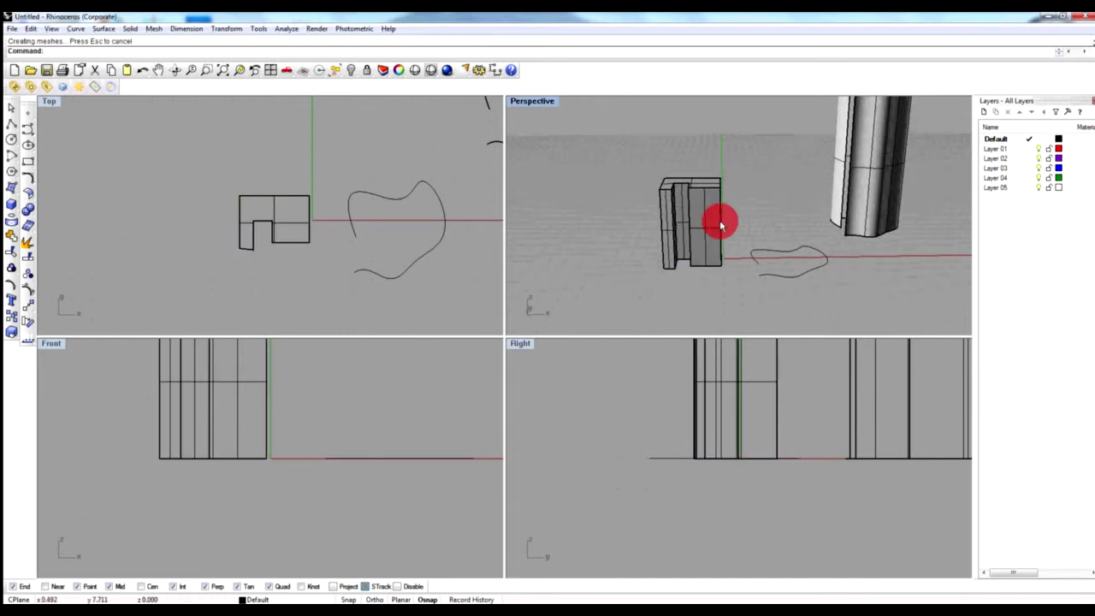
pyautogui.click(709, 221)
pyautogui.moveTo(712, 227); pyautogui.dragTo(599, 241)
pyautogui.click(710, 252)
pyautogui.click(672, 232)
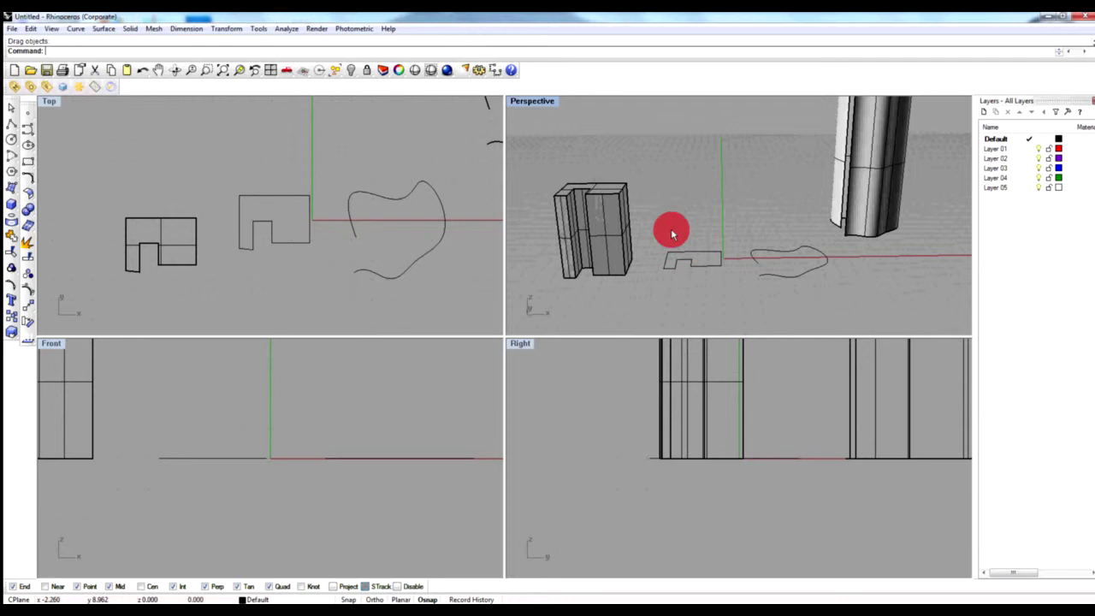
# - Explode the extruded notched solid into separate surfaces and clear the selection
pyautogui.click(606, 252)
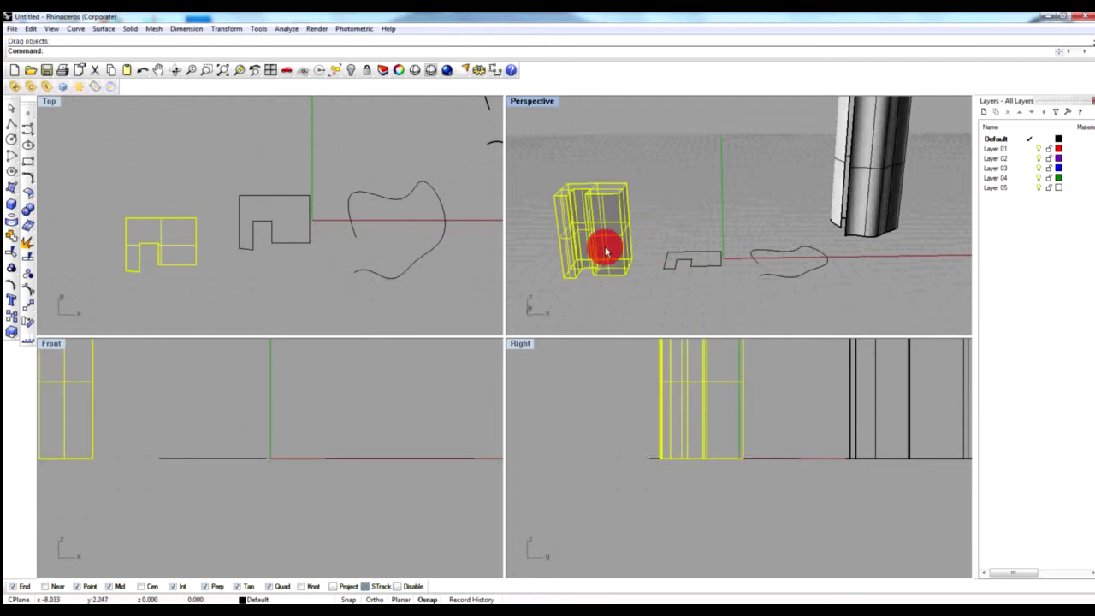
pyautogui.click(604, 227)
pyautogui.click(599, 232)
pyautogui.click(10, 270)
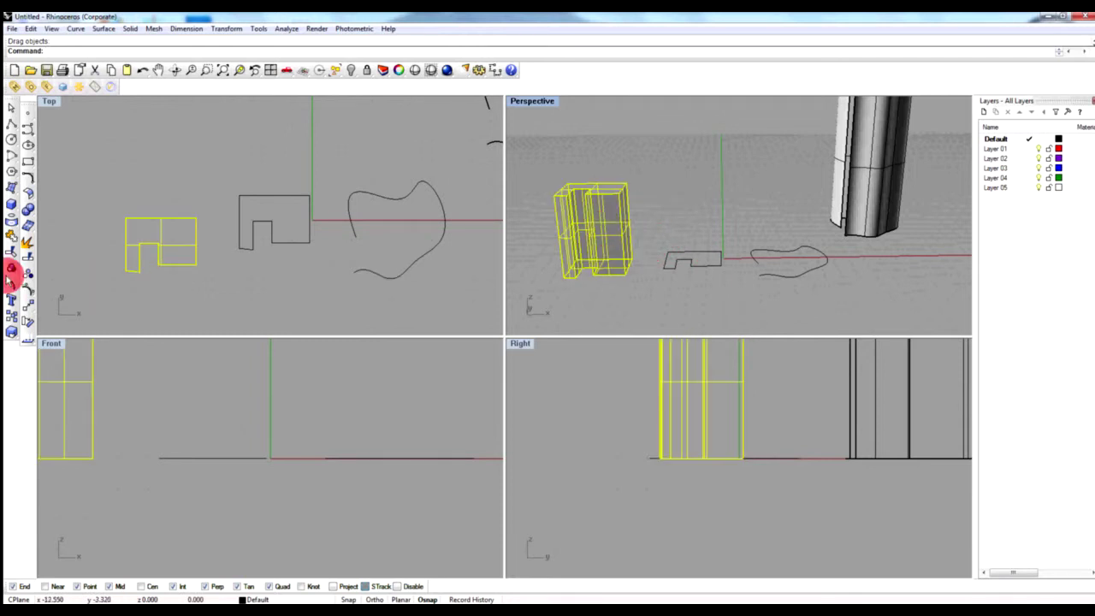
pyautogui.click(29, 245)
pyautogui.click(665, 176)
# - Pull the wide front face out of the exploded solid and place it behind the notched curves
pyautogui.moveTo(602, 227); pyautogui.dragTo(674, 212)
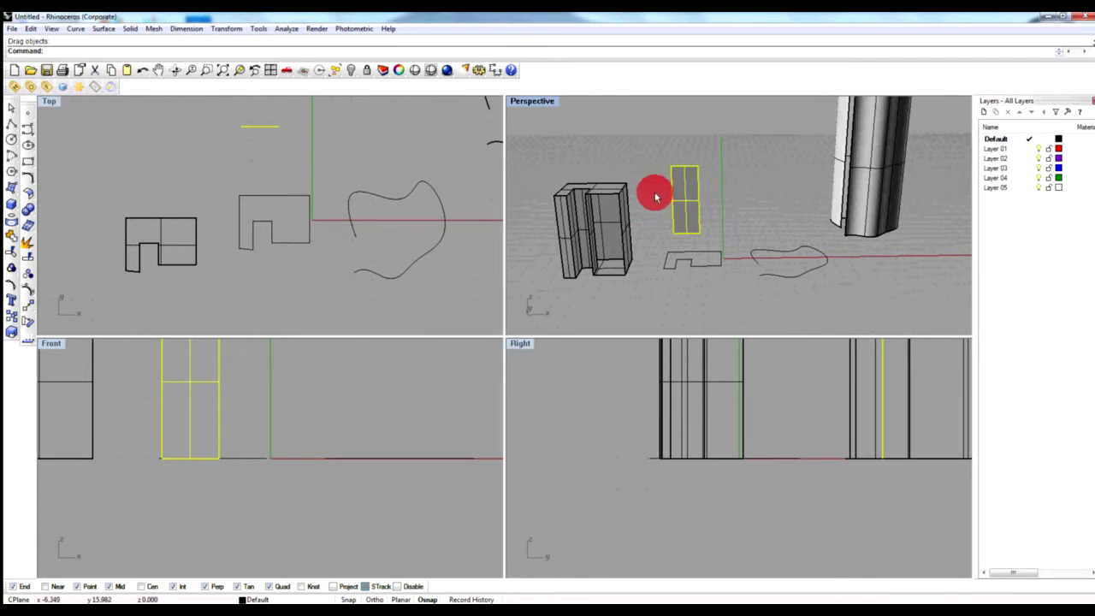
pyautogui.click(773, 198)
pyautogui.click(680, 188)
pyautogui.moveTo(679, 188)
pyautogui.mouseDown()
pyautogui.moveTo(661, 210)
pyautogui.moveTo(690, 196)
pyautogui.mouseUp()
pyautogui.click(753, 196)
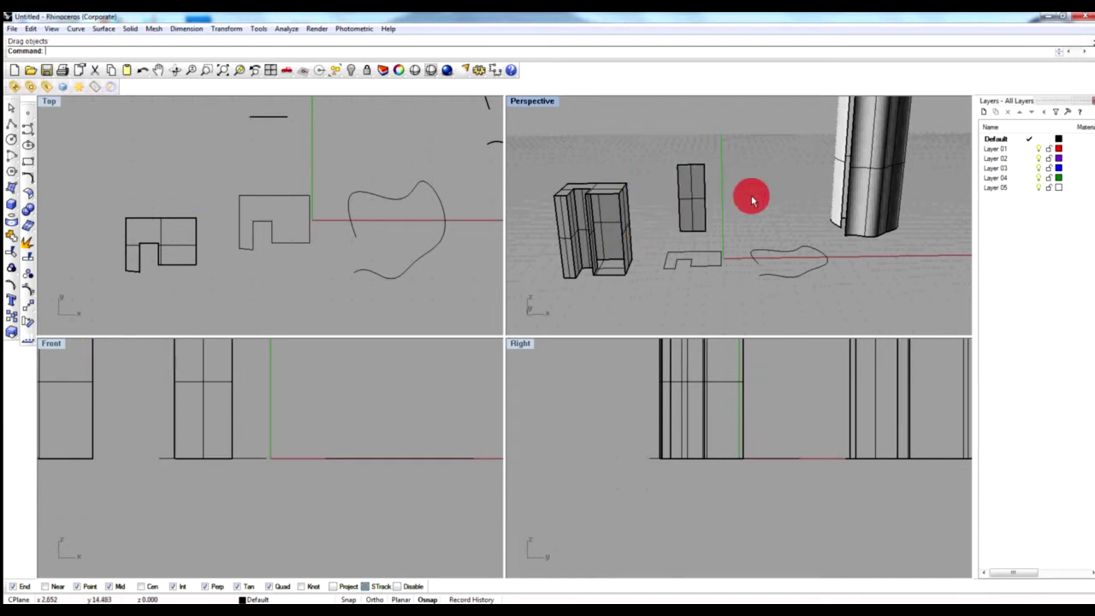
# - Move the detached face to the right behind the notched curves in Perspective, and reposition it freely farther left
pyautogui.click(32, 308)
pyautogui.click(691, 203)
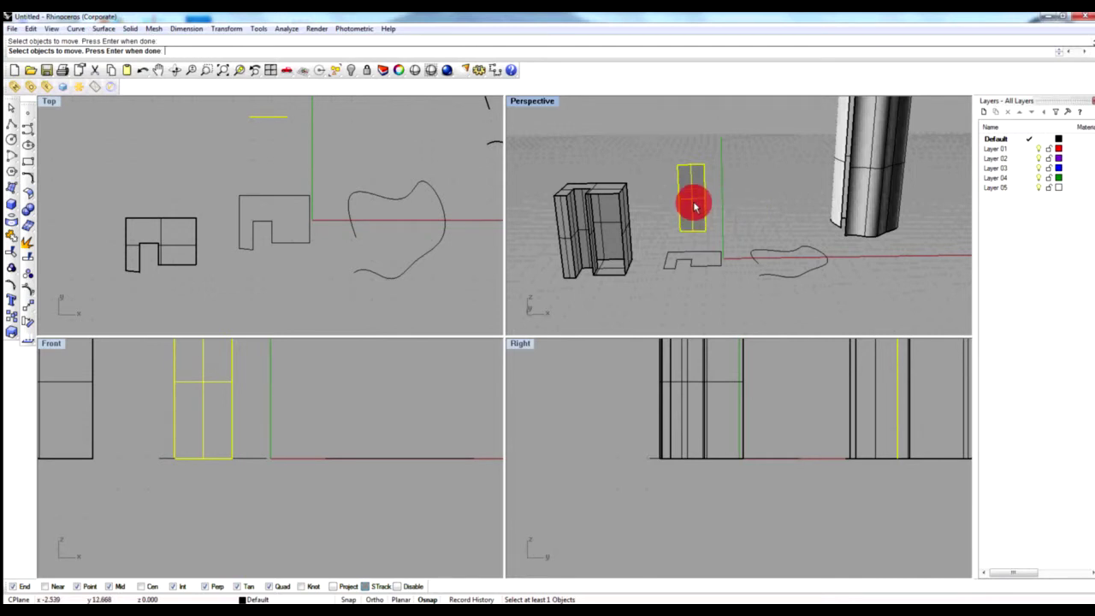
pyautogui.press('Return')
pyautogui.click(692, 205)
pyautogui.click(734, 203)
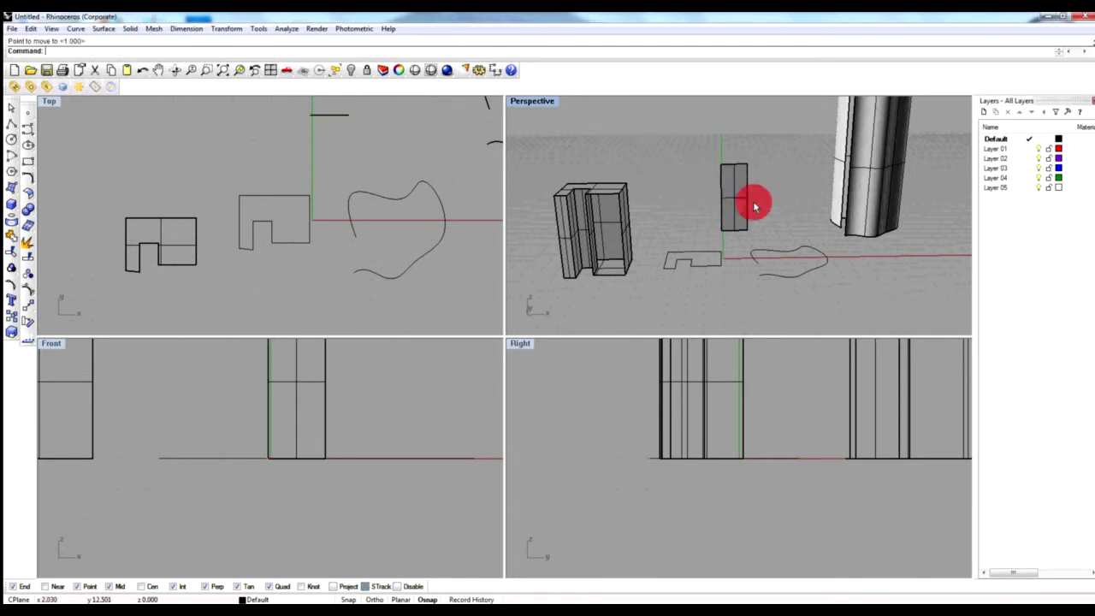
pyautogui.moveTo(733, 202); pyautogui.dragTo(700, 225)
pyautogui.click(700, 225)
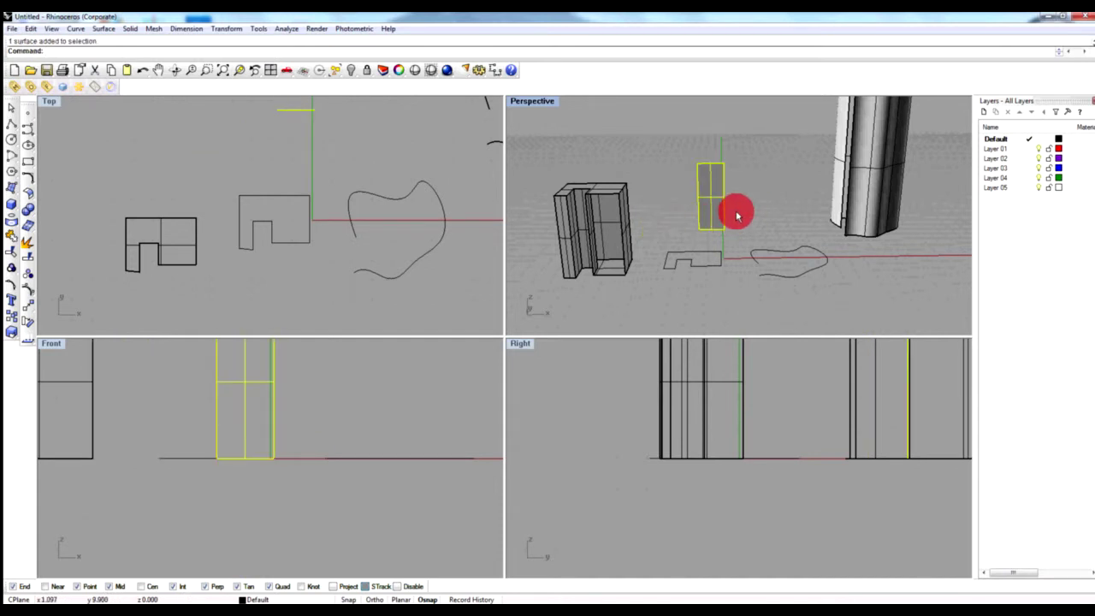
# - Undo all the moves of the detached face and the explosion of the notched solid
pyautogui.press('Return')
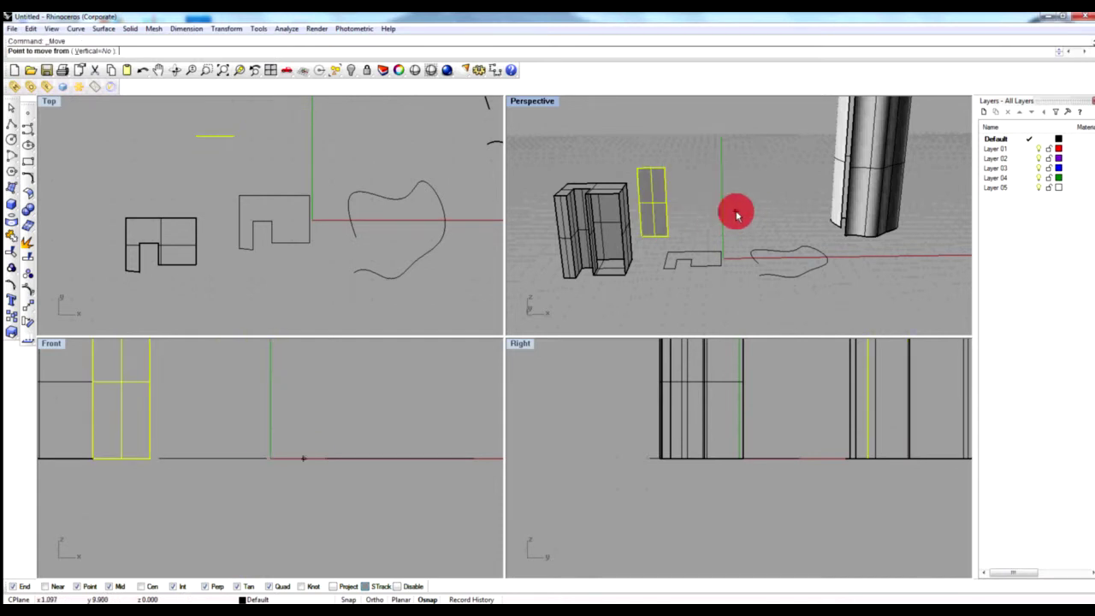
pyautogui.press('Return')
pyautogui.press('Return')
pyautogui.press('Return')
pyautogui.press('Return')
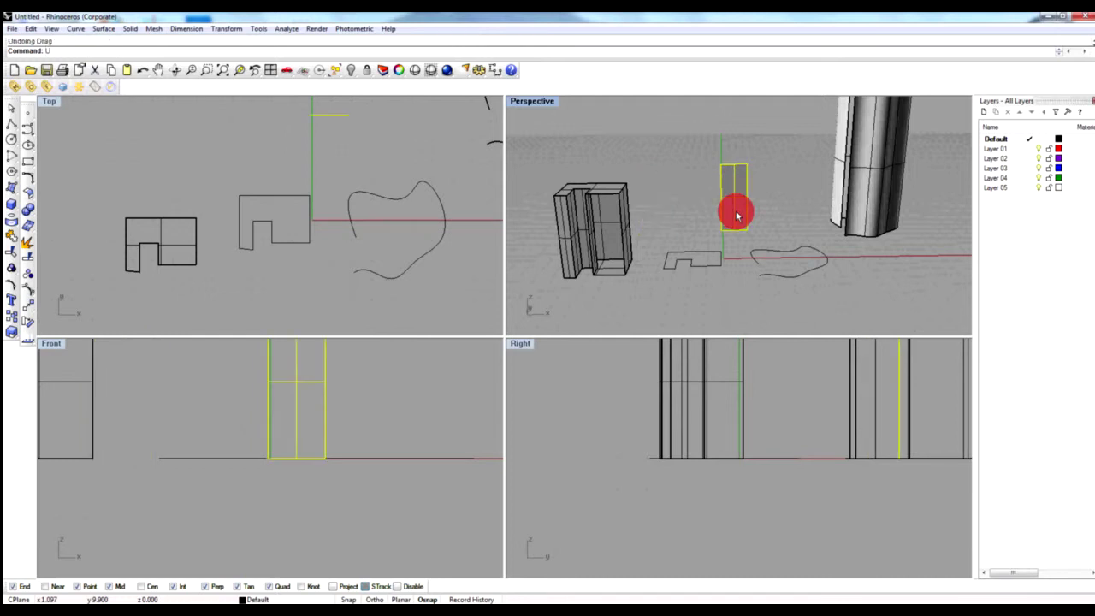
pyautogui.press('Return')
pyautogui.press('Return')
pyautogui.press('Return')
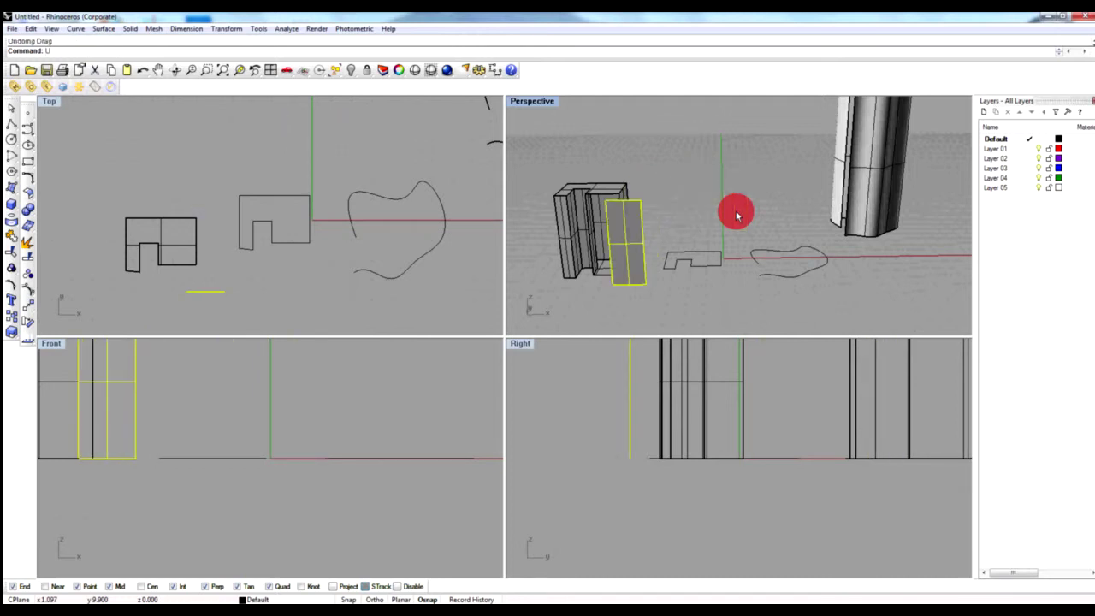
pyautogui.write('U')
pyautogui.press('Return')
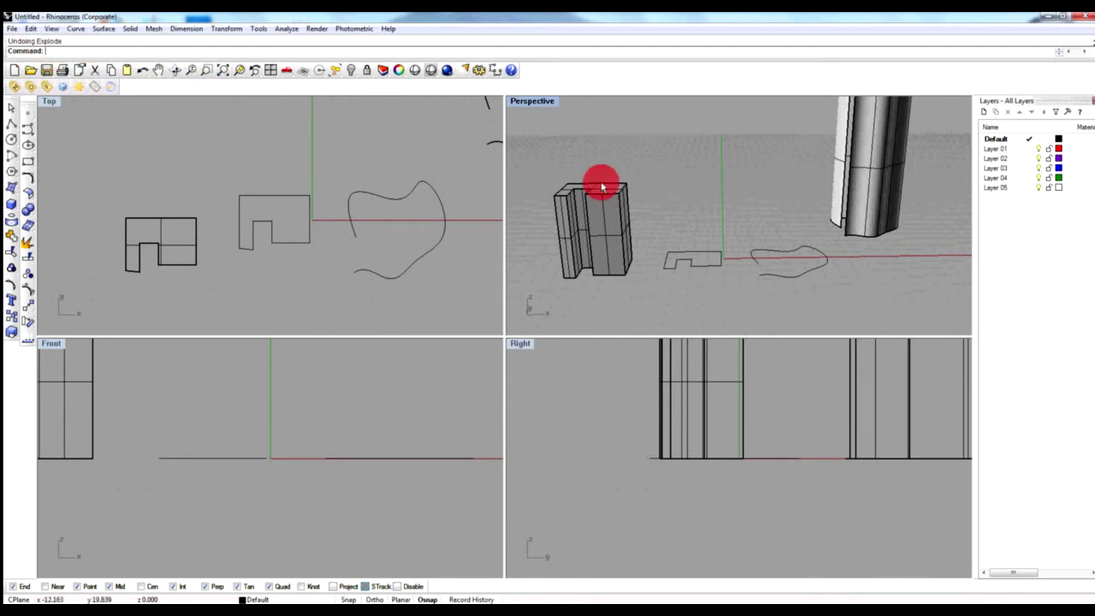
# - Delete all the curves and extruded objects from the scene in the Top viewport
pyautogui.scroll(-2, 678, 239)
pyautogui.scroll(-1, 693, 242)
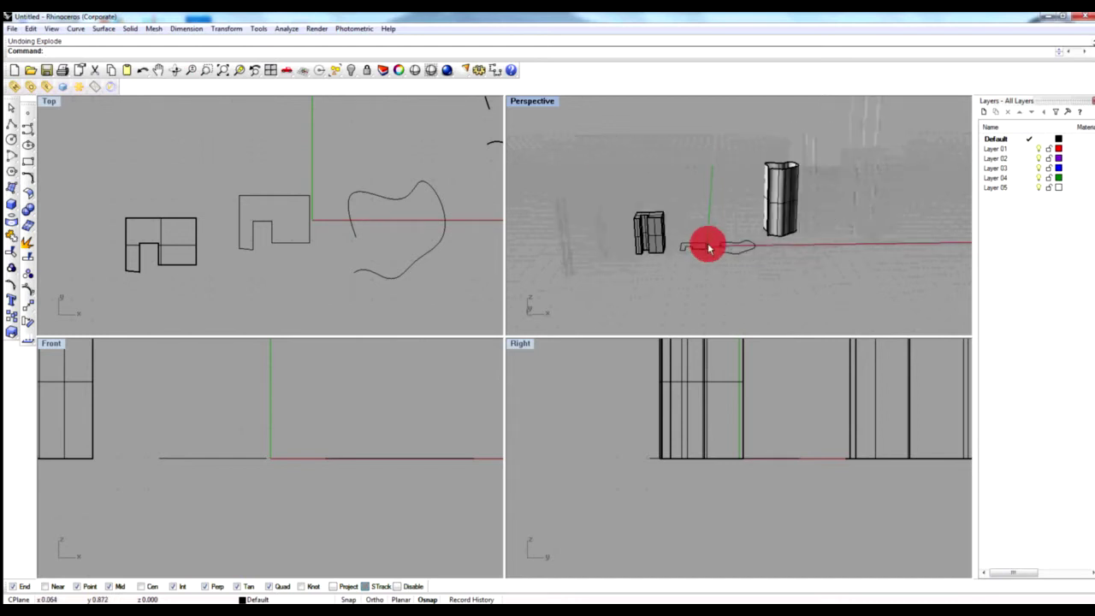
pyautogui.scroll(-1, 723, 245)
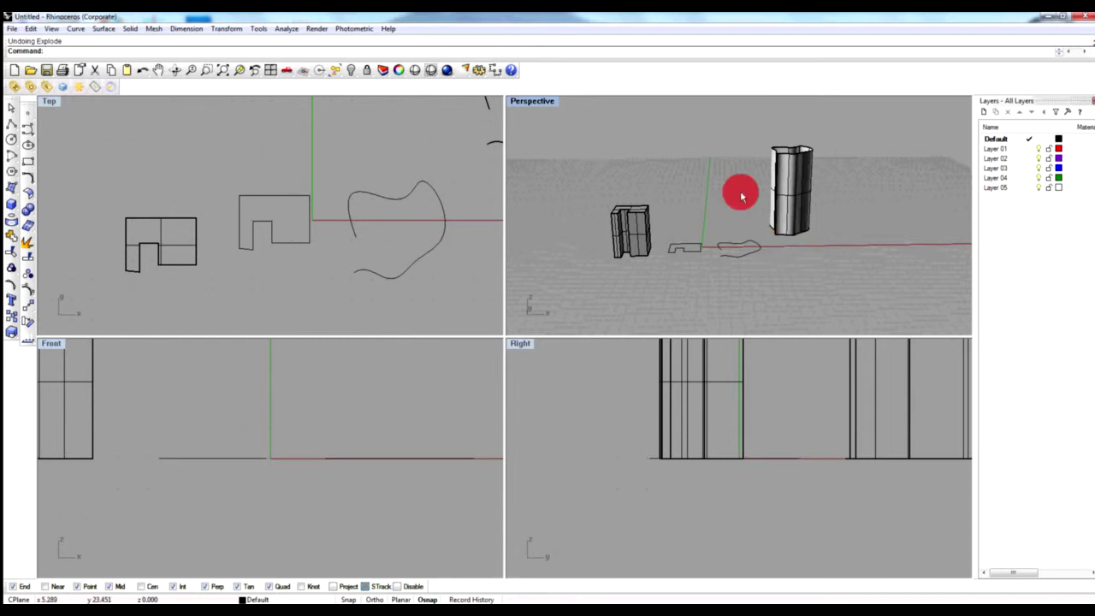
pyautogui.scroll(-1, 824, 268)
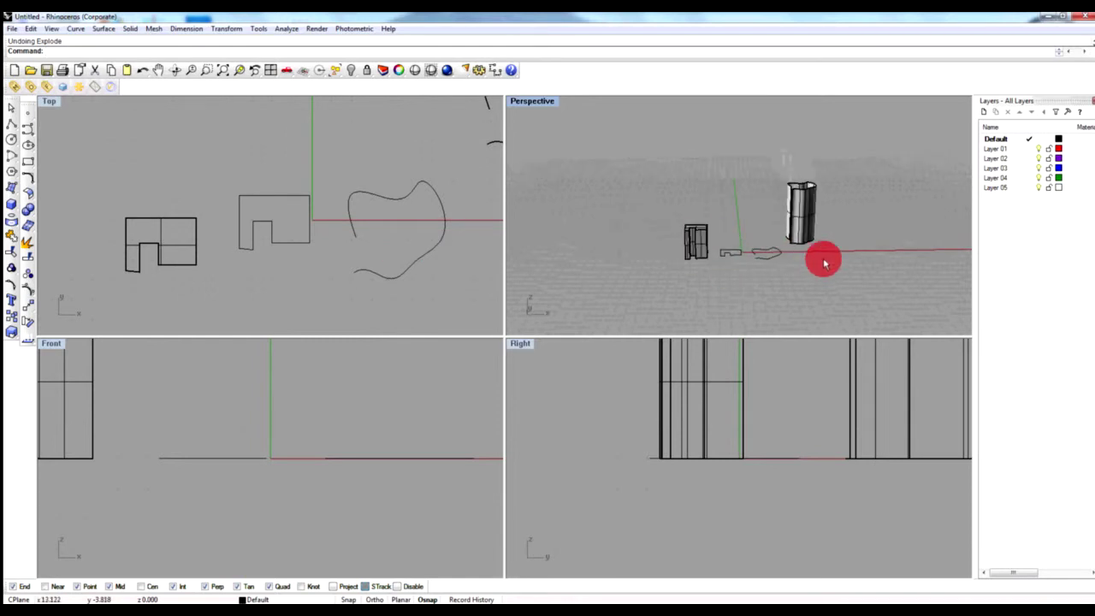
pyautogui.scroll(2, 824, 264)
pyautogui.click(621, 220)
pyautogui.click(680, 193)
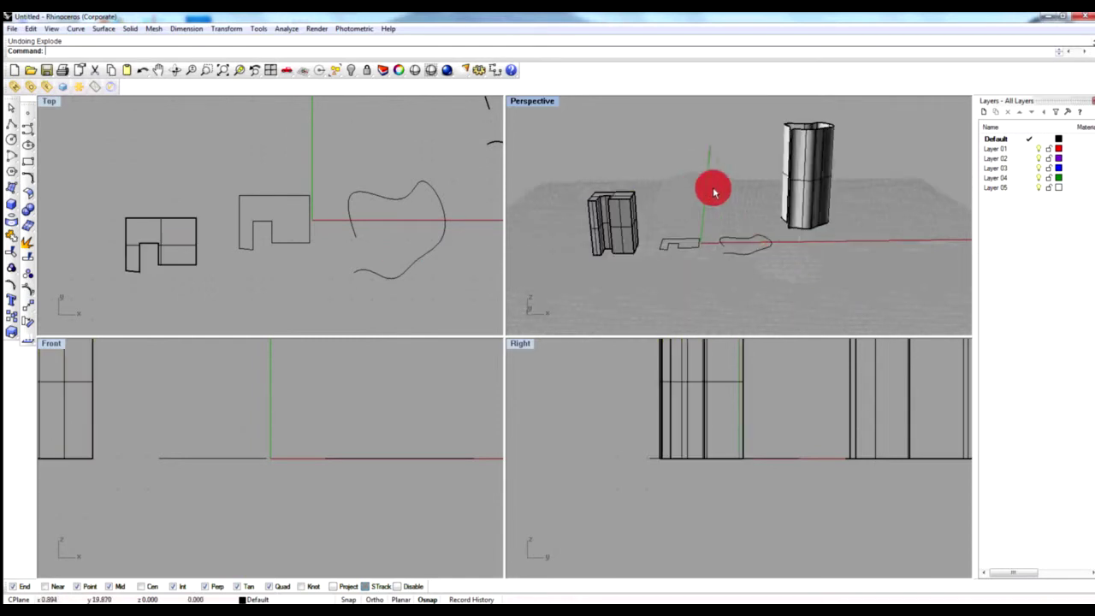
pyautogui.scroll(-3, 391, 213)
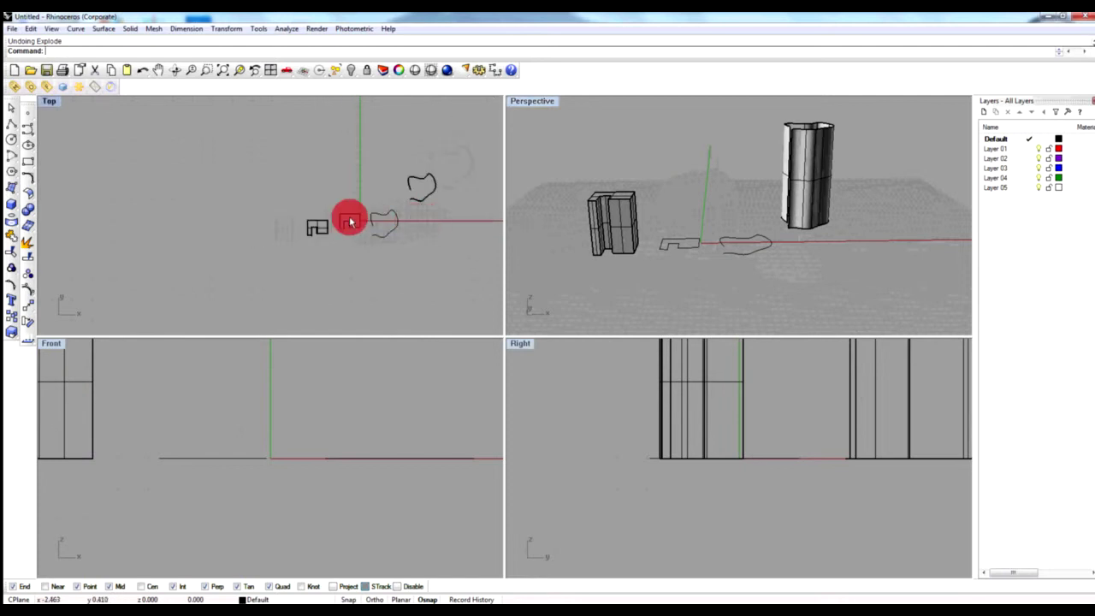
pyautogui.scroll(2, 441, 234)
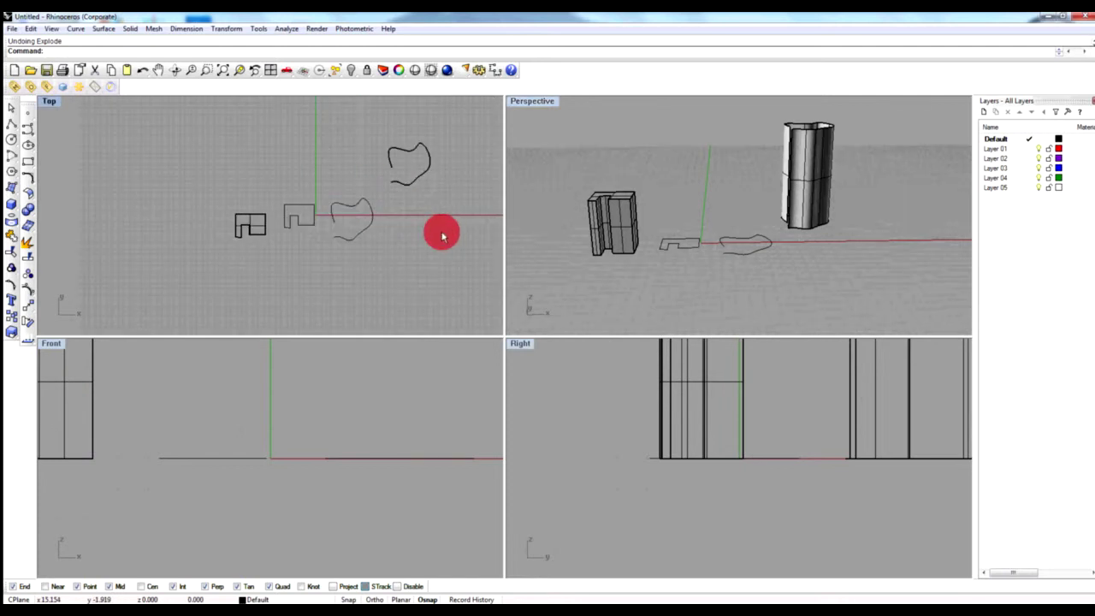
pyautogui.scroll(-1, 366, 251)
pyautogui.moveTo(215, 142); pyautogui.dragTo(470, 291)
pyautogui.press('Delete')
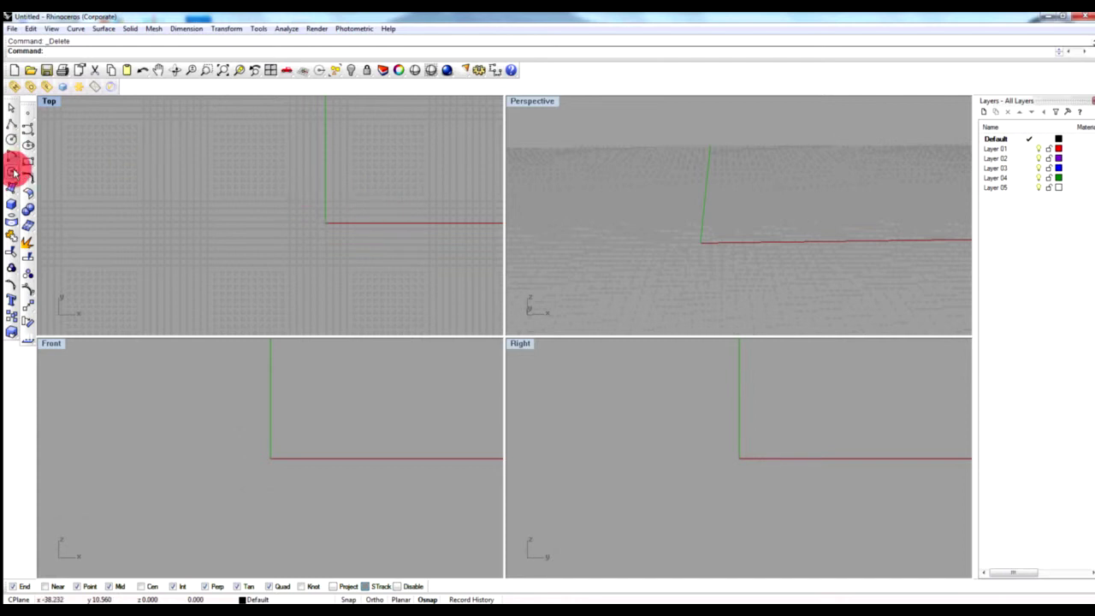
# - Draw an open stepped polyline of four perpendicular segments near the origin in the Top viewport with Ortho enabled
pyautogui.click(15, 124)
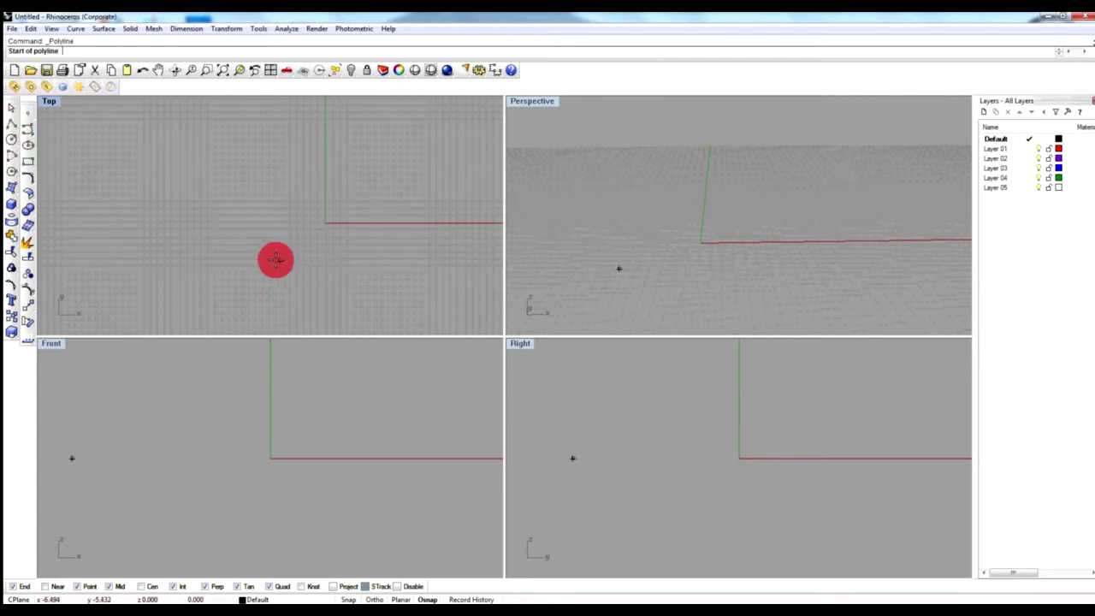
pyautogui.click(242, 245)
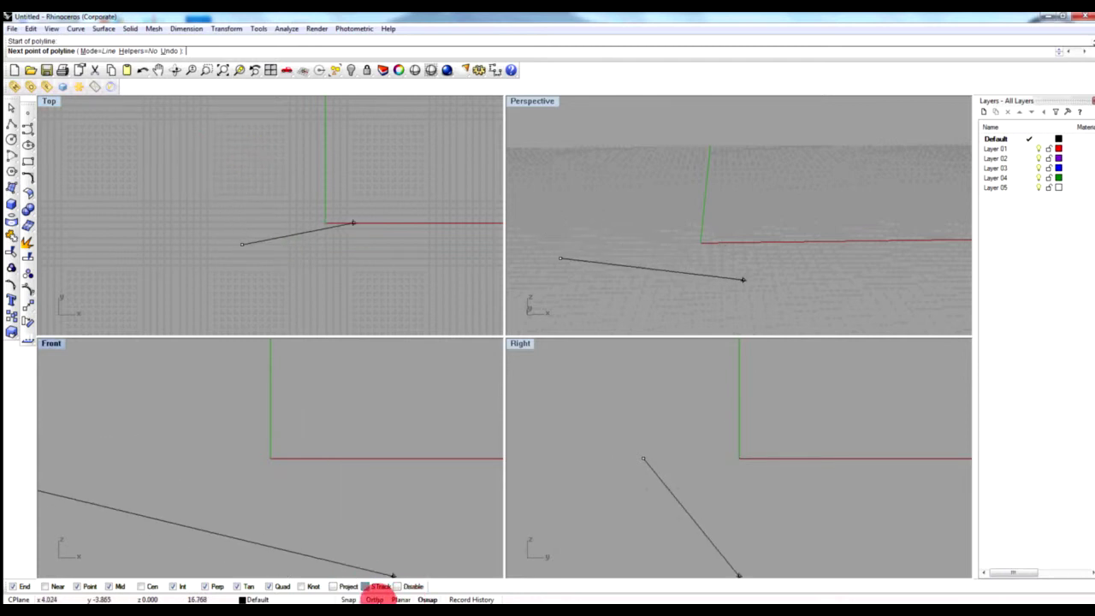
pyautogui.click(375, 599)
pyautogui.click(224, 161)
pyautogui.click(317, 162)
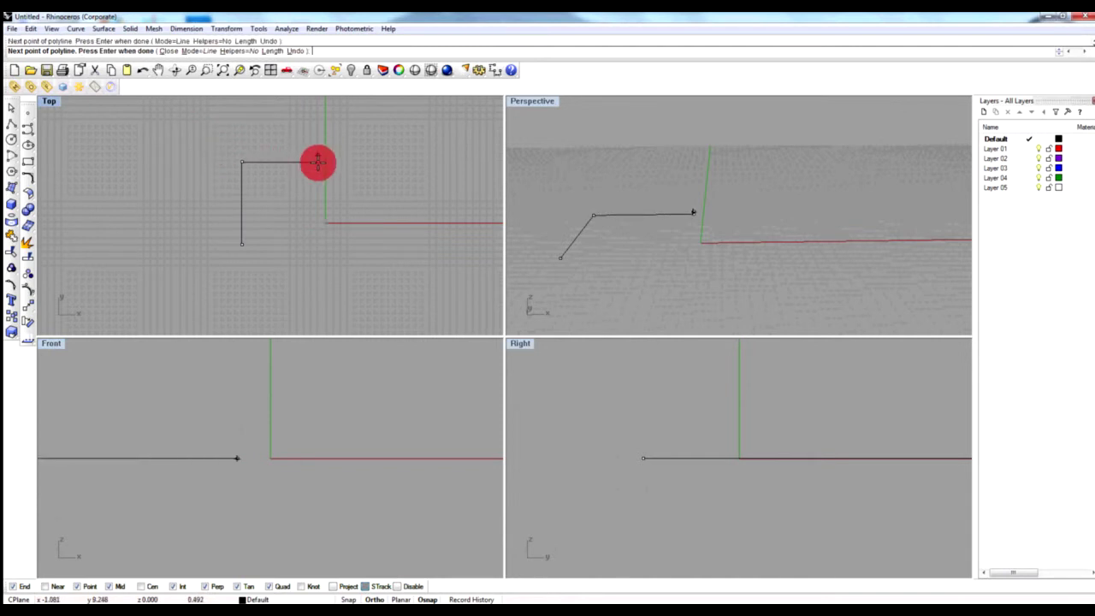
pyautogui.click(318, 211)
pyautogui.click(373, 211)
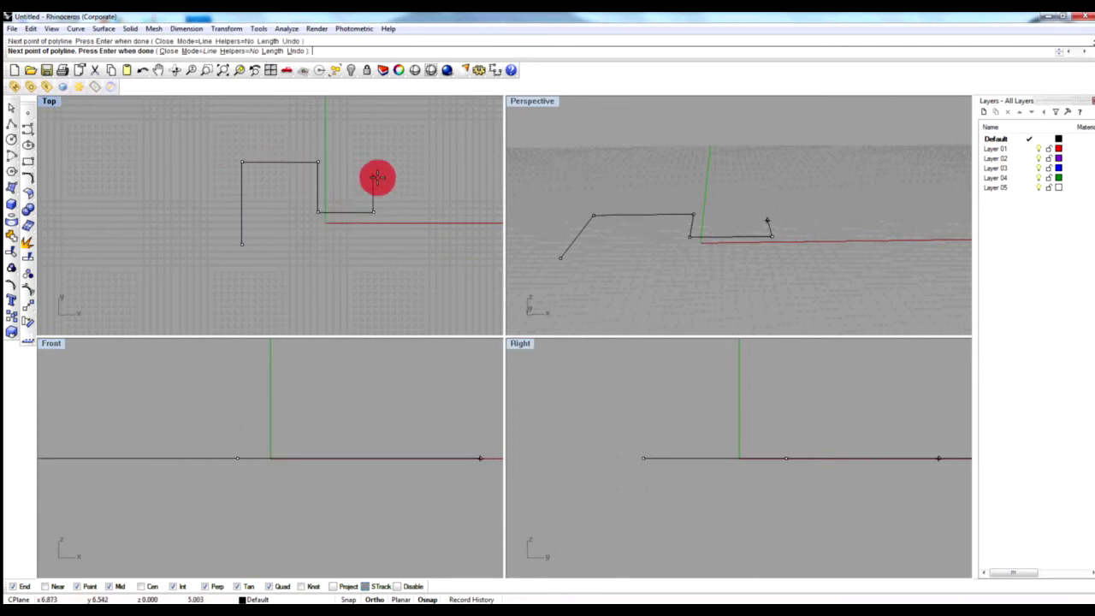
pyautogui.press('Return')
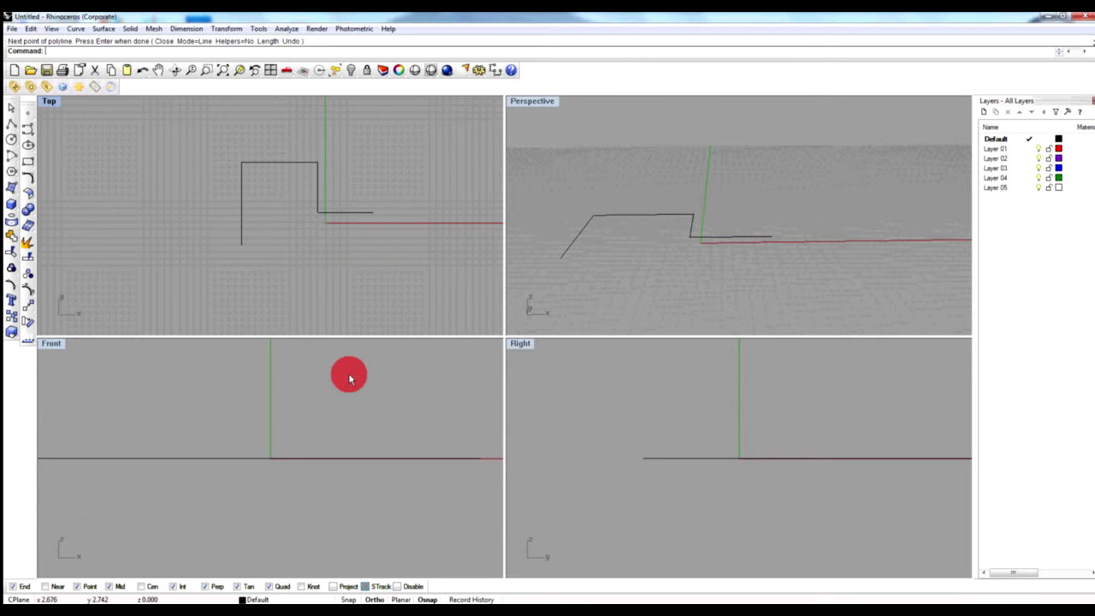
# - Draw a small upright rectangle above the polyline in the Front viewport and a circle centred on the midpoint of its right edge
pyautogui.keyDown('ctrl'); pyautogui.keyDown('shift'); pyautogui.moveTo(210, 417); pyautogui.dragTo(208, 445, button='right'); pyautogui.keyUp('shift'); pyautogui.keyUp('ctrl')
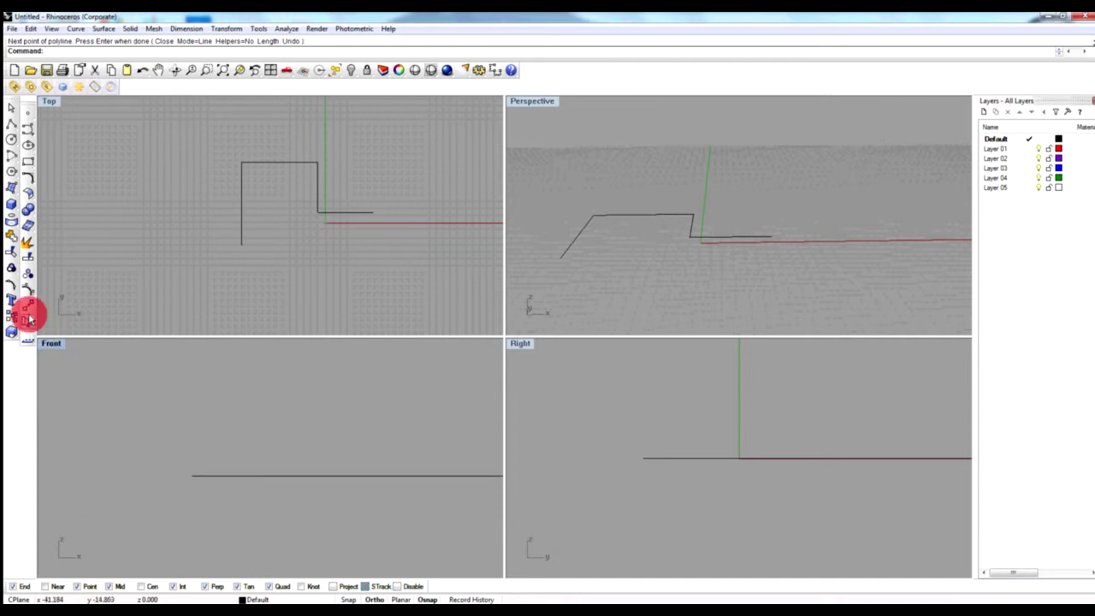
pyautogui.click(27, 161)
pyautogui.click(186, 408)
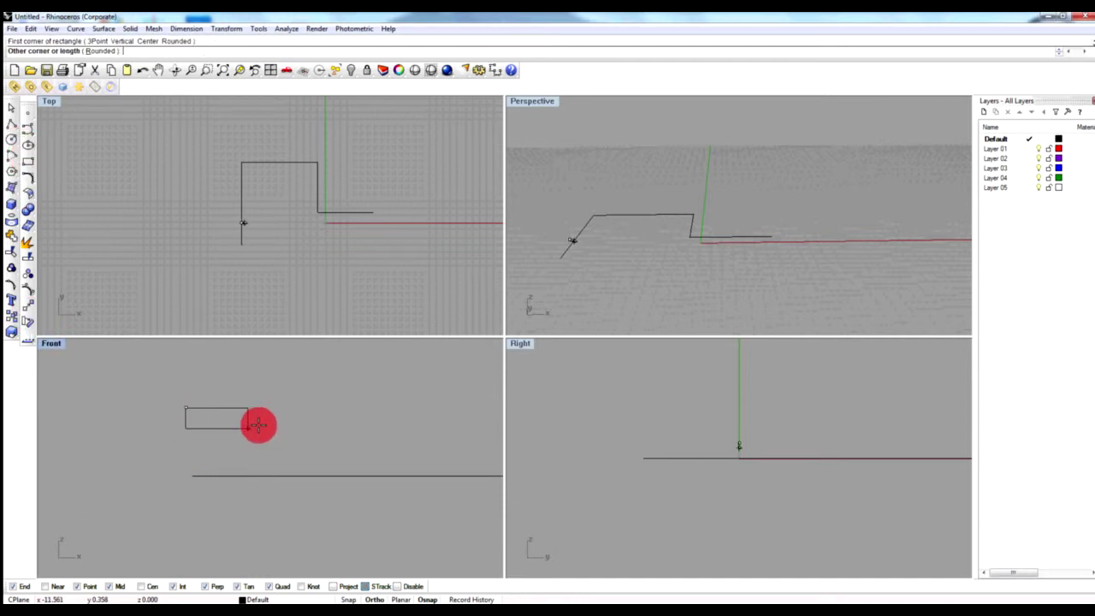
pyautogui.click(216, 449)
pyautogui.click(15, 140)
pyautogui.click(221, 423)
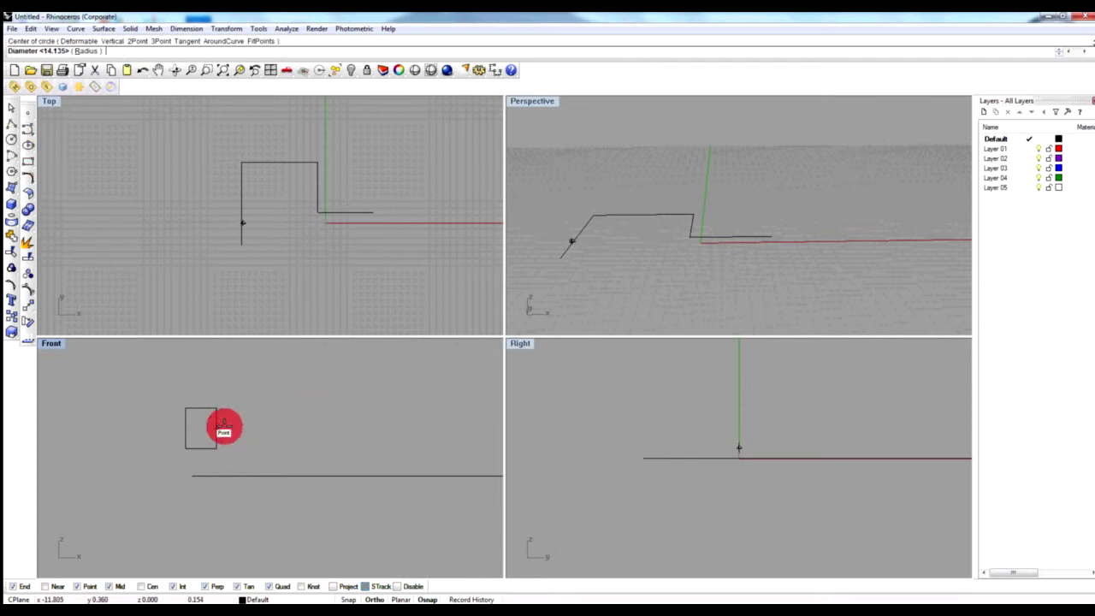
pyautogui.click(224, 426)
# - Trim away the circle's arc inside the rectangle and the rectangle's edge segment inside the circle
pyautogui.scroll(5, 202, 439)
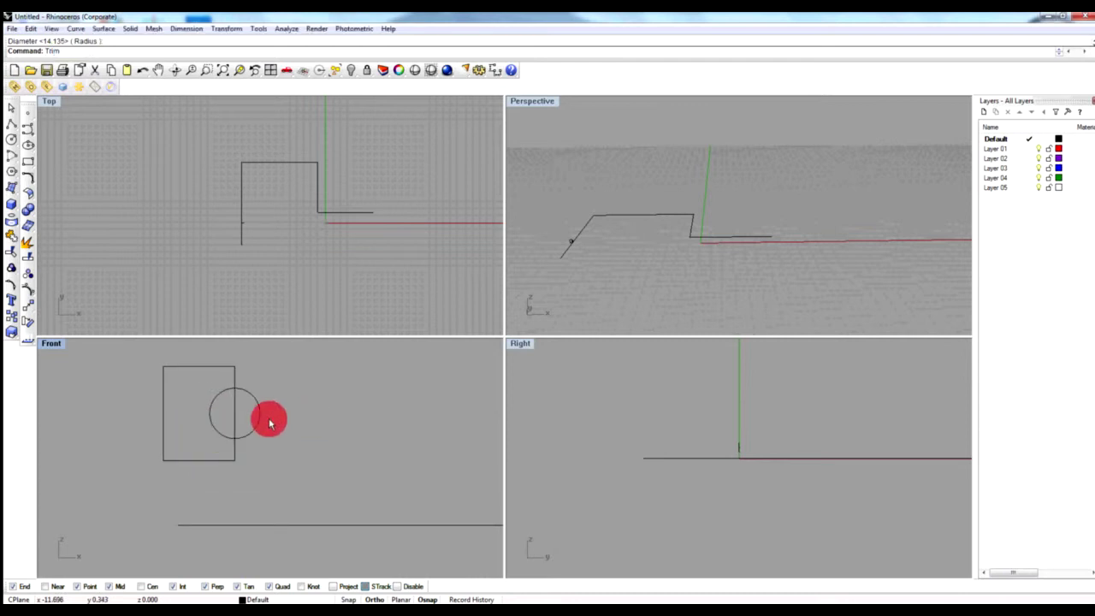
pyautogui.press('Return')
pyautogui.click(234, 409)
pyautogui.press('Return')
pyautogui.click(228, 395)
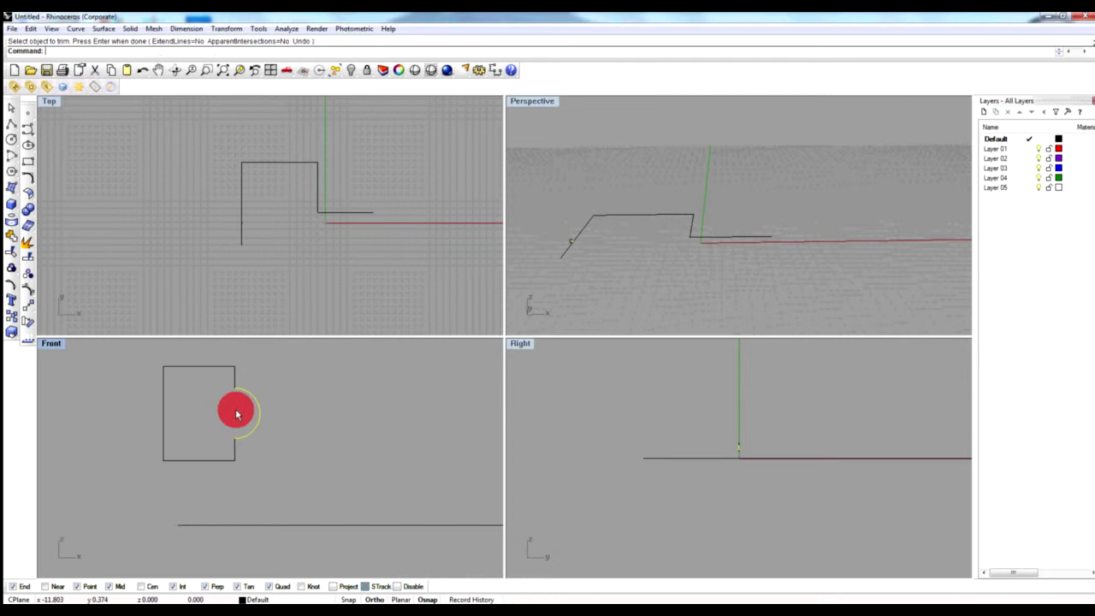
pyautogui.click(230, 423)
pyautogui.press('Return')
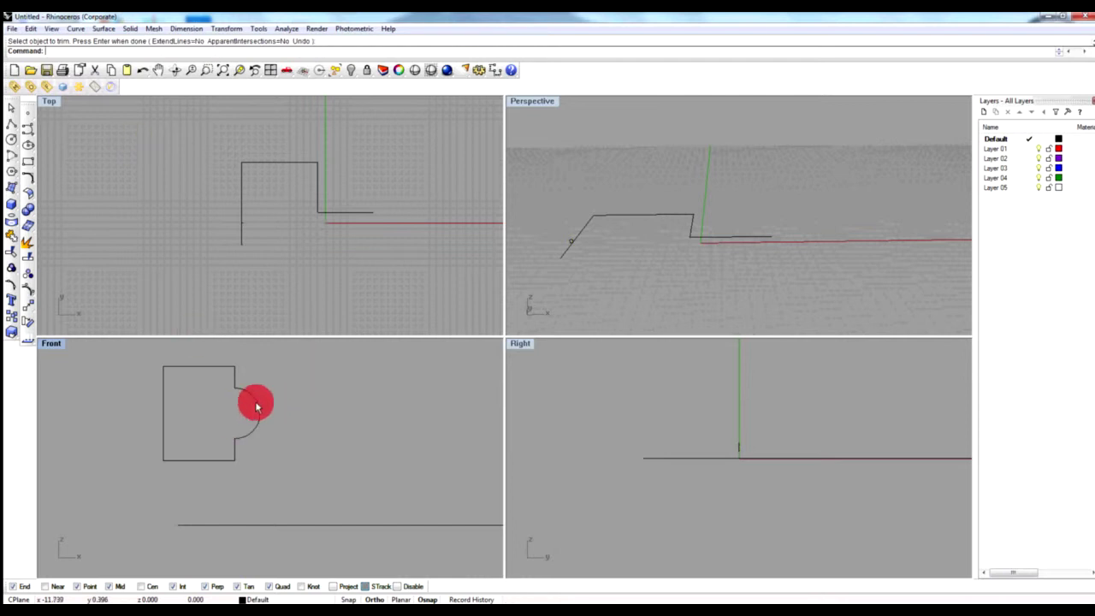
# - Join the trimmed rectangle and arc into one closed profile curve and clear the selection
pyautogui.moveTo(275, 365); pyautogui.dragTo(139, 465)
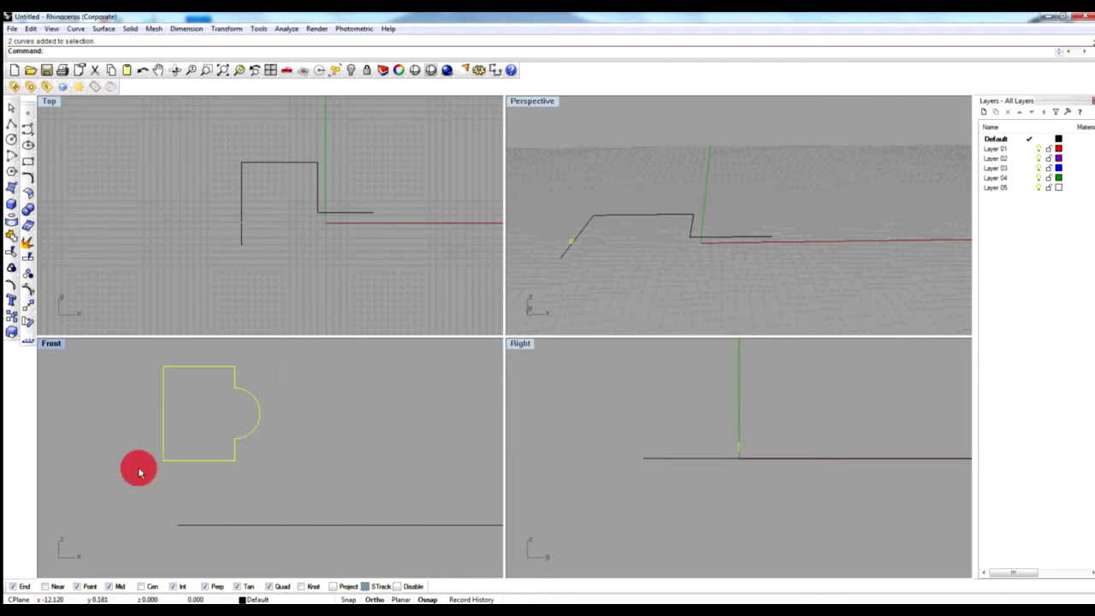
pyautogui.click(12, 243)
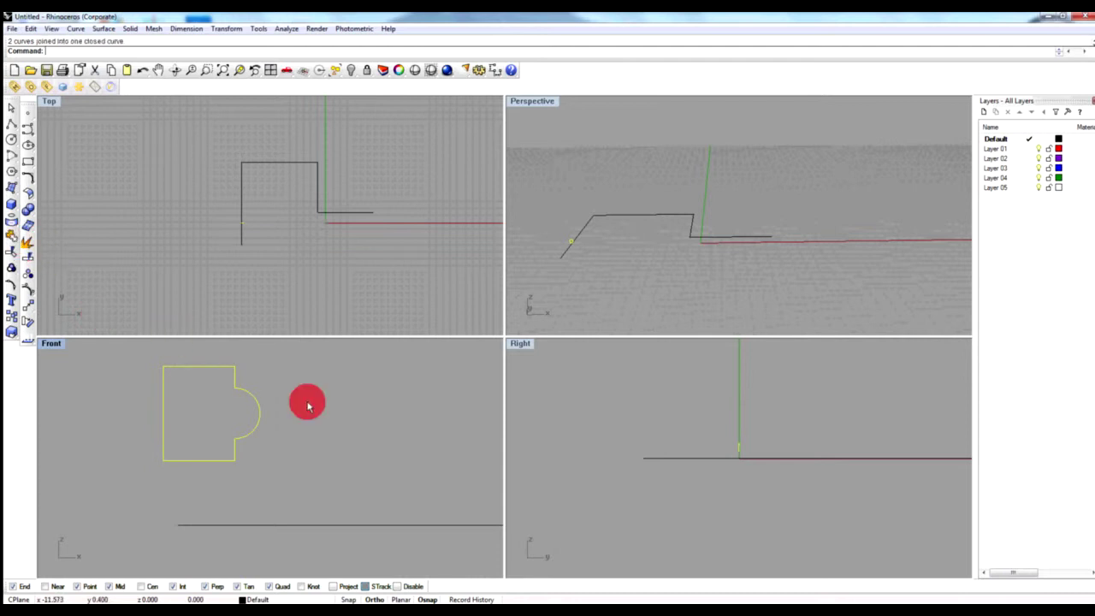
pyautogui.click(309, 429)
pyautogui.click(246, 391)
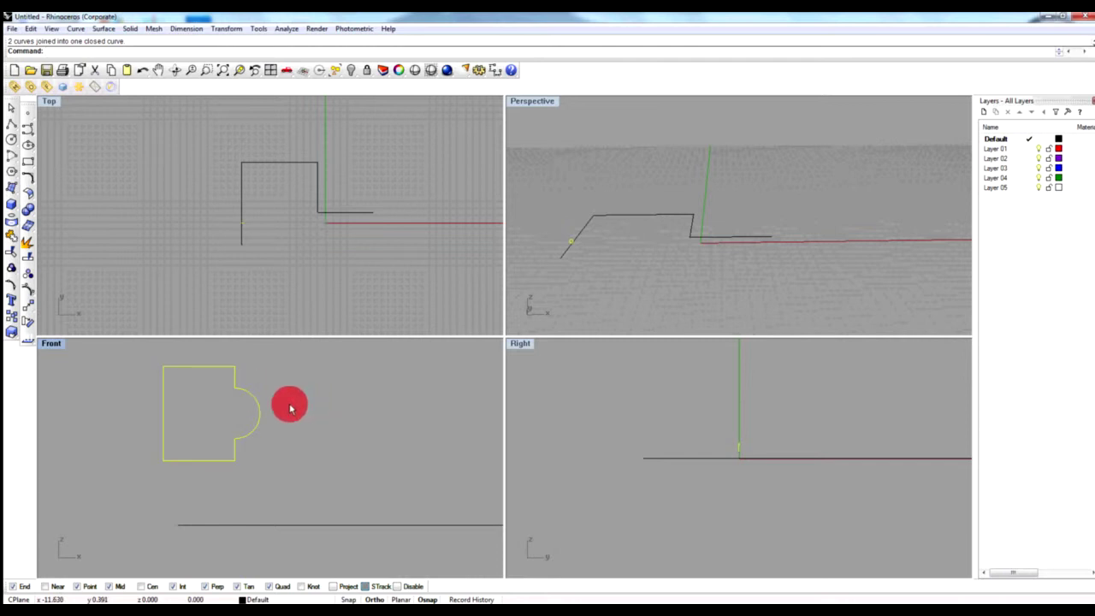
pyautogui.click(357, 399)
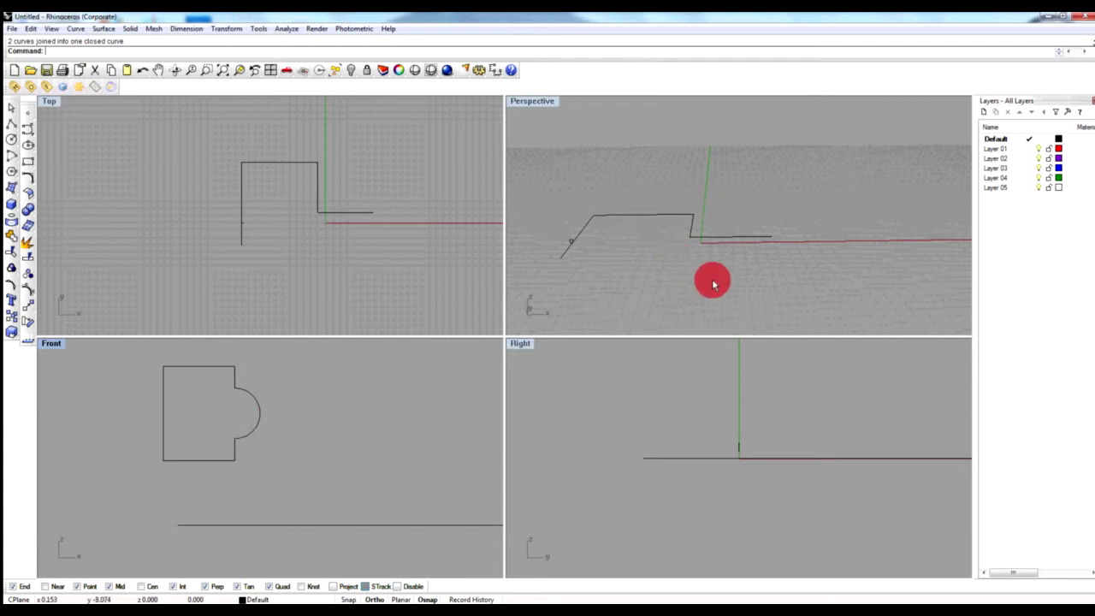
# - Move the closed profile by its lower-left corner onto the start point of the polyline in the maximized Perspective viewport
pyautogui.moveTo(728, 274); pyautogui.dragTo(699, 264, button='right')
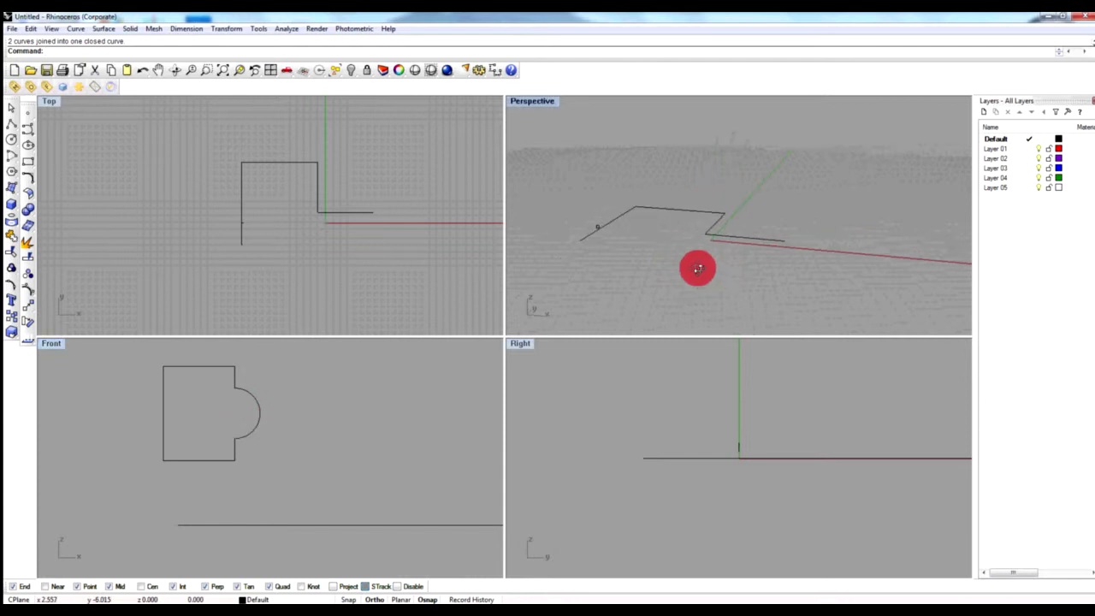
pyautogui.doubleClick(531, 101)
pyautogui.scroll(3, 165, 383)
pyautogui.scroll(2, 249, 361)
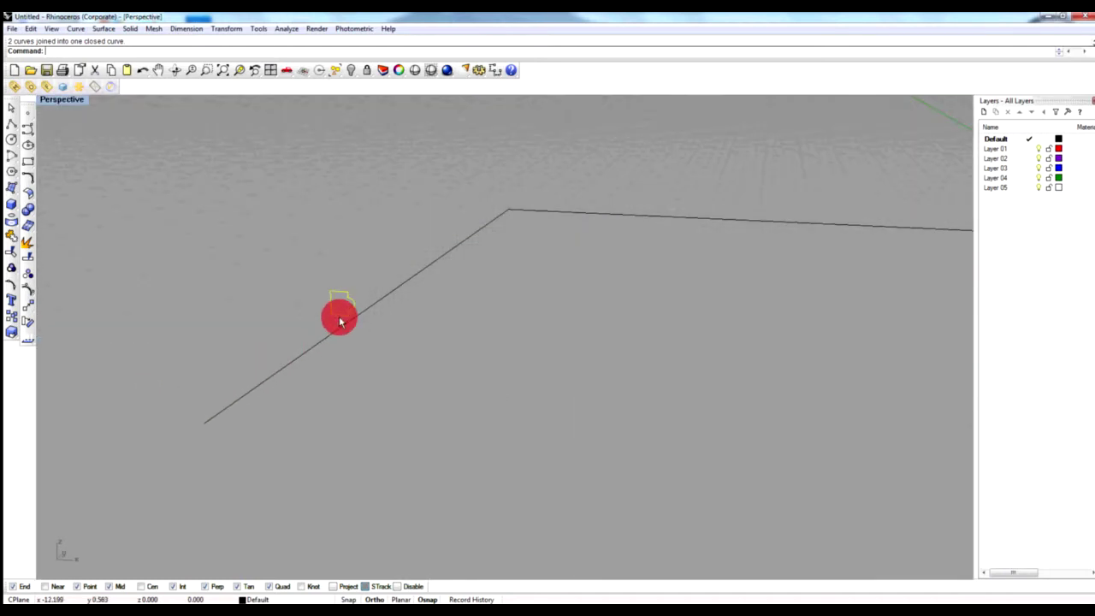
pyautogui.click(29, 293)
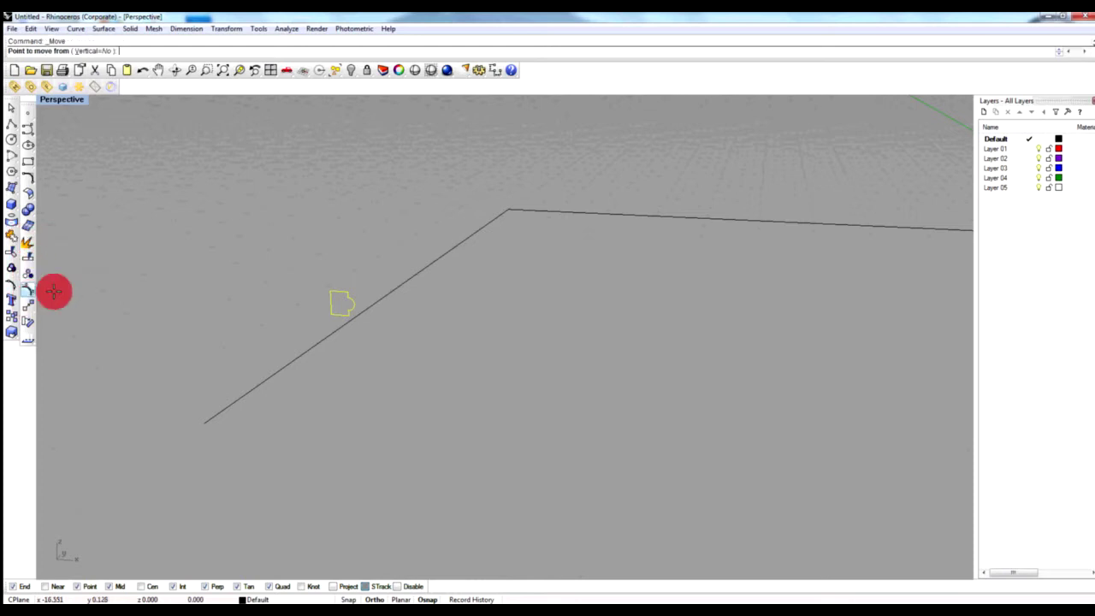
pyautogui.click(330, 316)
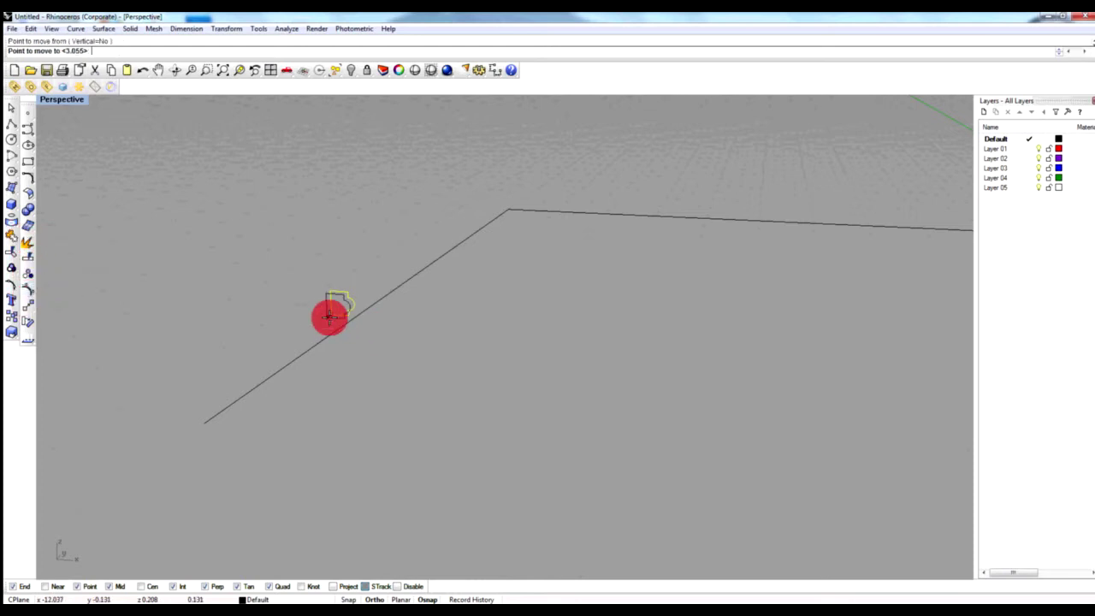
pyautogui.click(205, 424)
pyautogui.click(334, 430)
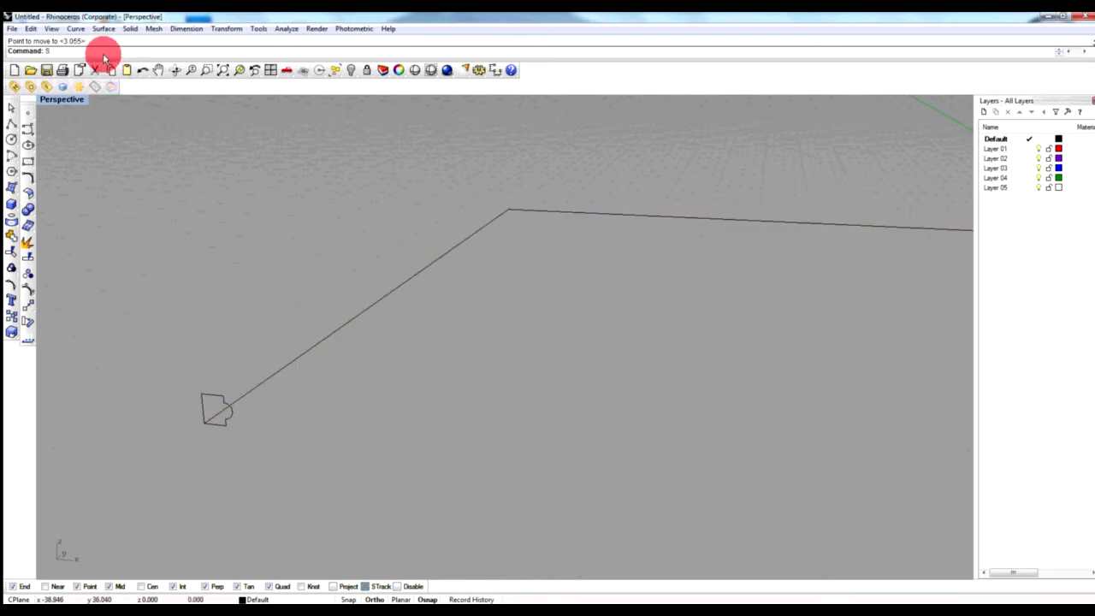
# - Sweep the closed profile along the polyline with Sweep1, using the Freeform style and Do not simplify
pyautogui.write('weep1')
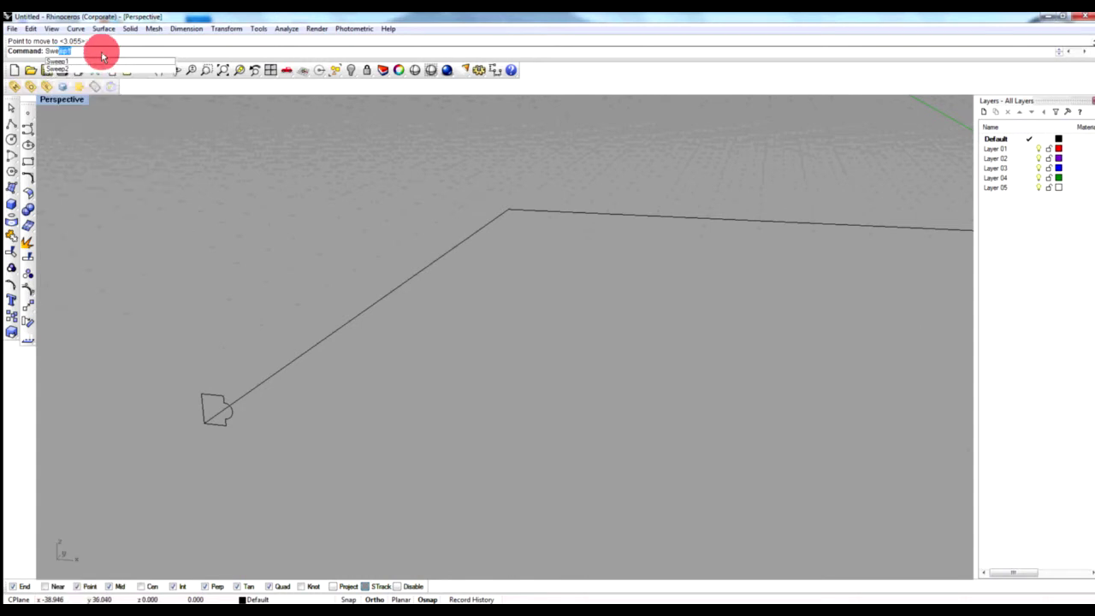
pyautogui.click(83, 62)
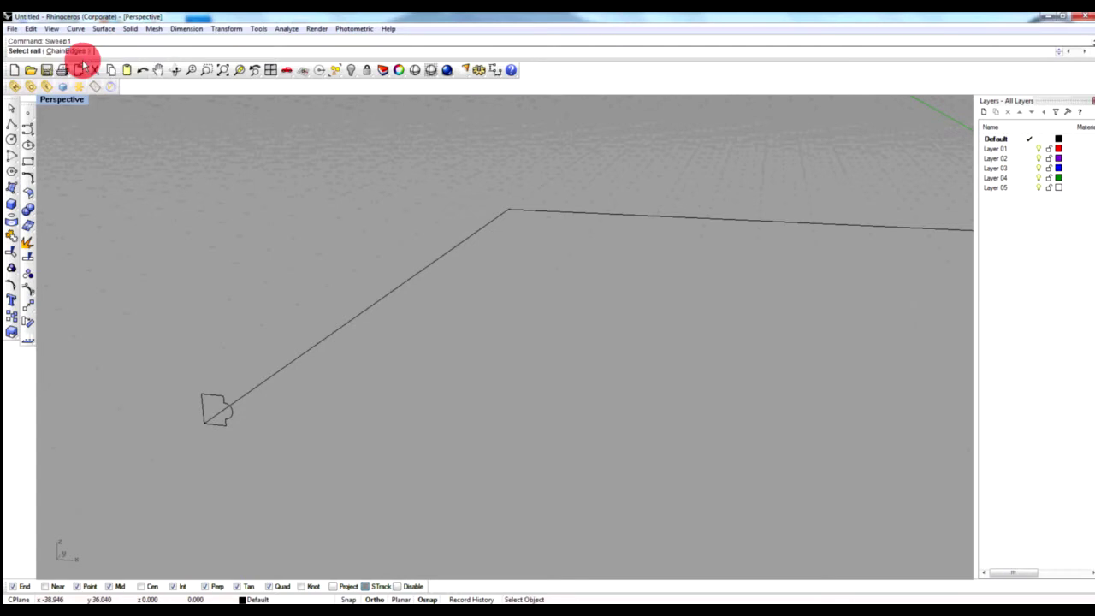
pyautogui.click(261, 391)
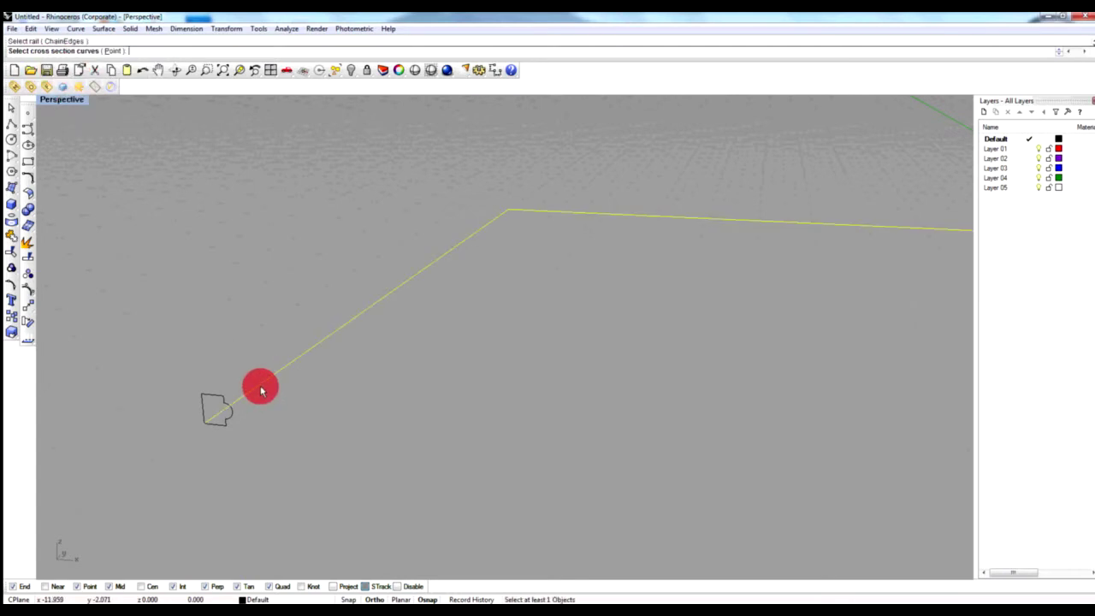
pyautogui.click(222, 424)
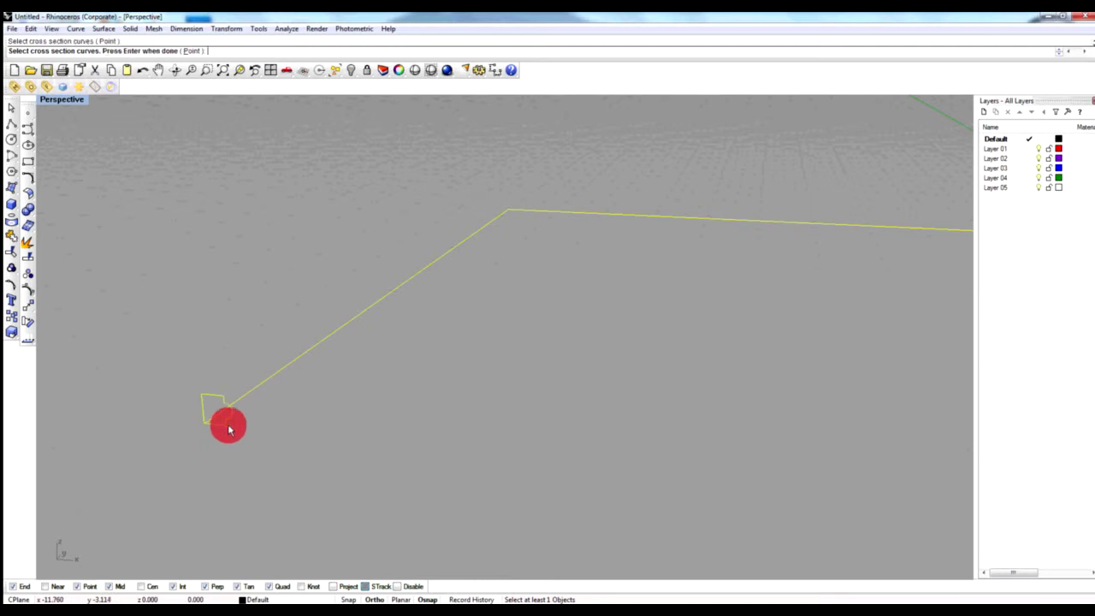
pyautogui.press('Return')
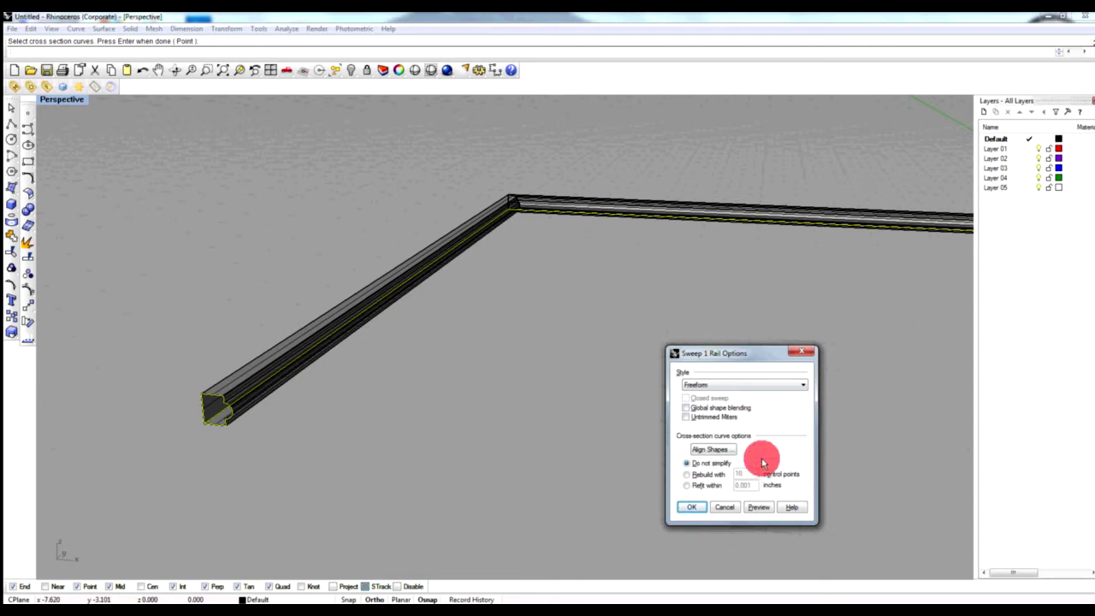
pyautogui.click(692, 507)
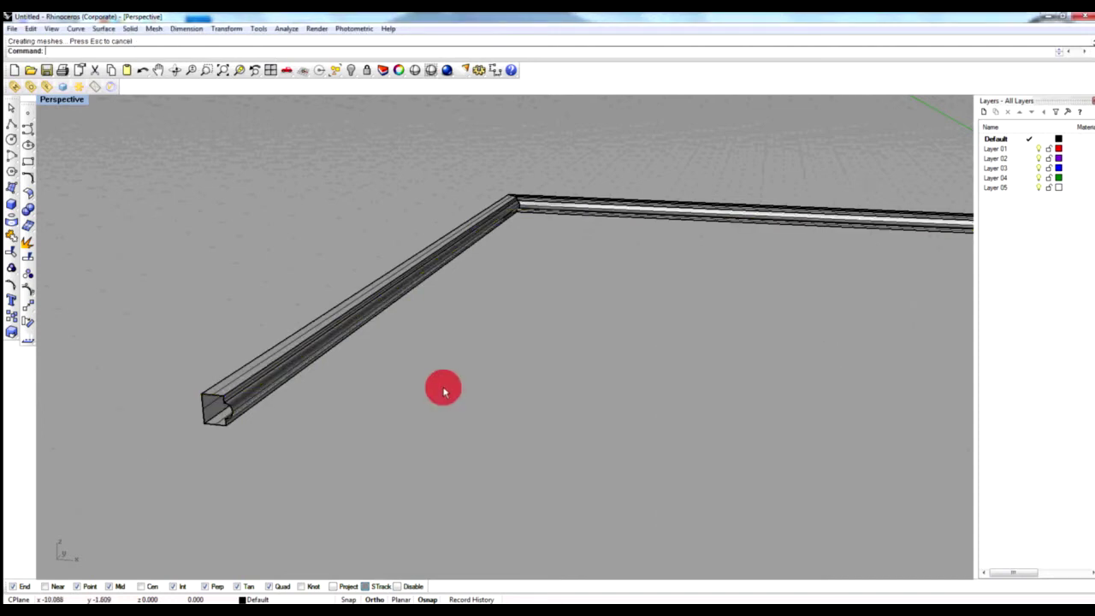
pyautogui.scroll(-8, 372, 361)
pyautogui.scroll(8, 458, 363)
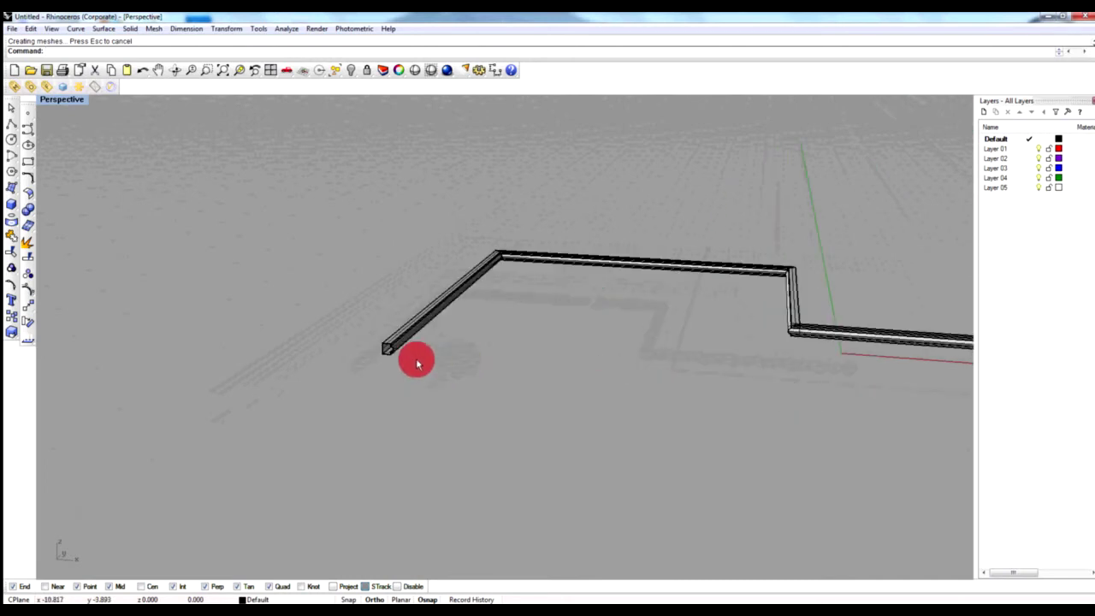
# - Drag the swept moulding away from its rail polyline and profile curve so the source curves lie free
pyautogui.moveTo(379, 349); pyautogui.dragTo(494, 379)
pyautogui.click(640, 422)
pyautogui.click(537, 379)
pyautogui.click(76, 232)
pyautogui.scroll(-5, 548, 388)
pyautogui.click(501, 367)
pyautogui.scroll(8, 494, 384)
pyautogui.scroll(1, 496, 387)
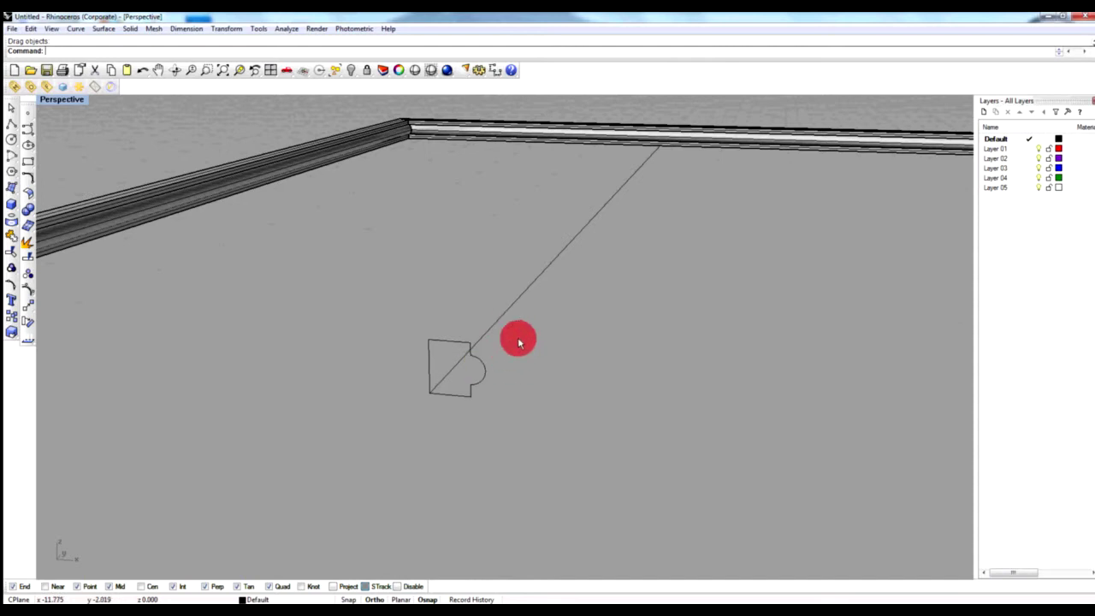
# - Delete the swept moulding, keeping only the polyline and the profile curve
pyautogui.scroll(-3, 520, 339)
pyautogui.click(366, 290)
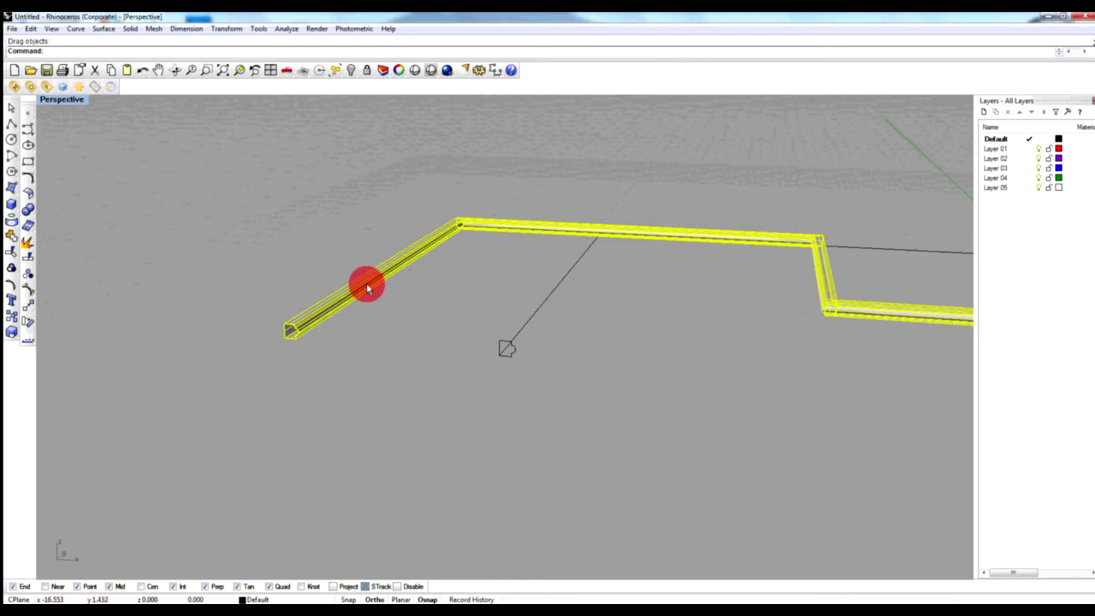
pyautogui.press('Delete')
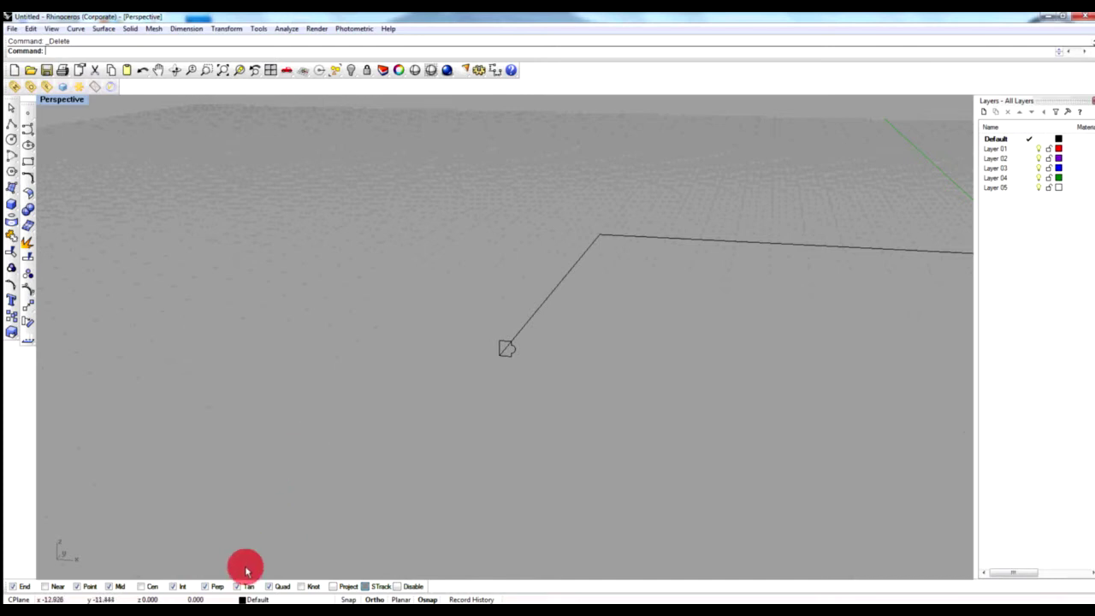
# - Measure the distance from the arc's midpoint to the profile's opposite straight edge in the Front viewport
pyautogui.doubleClick(73, 105)
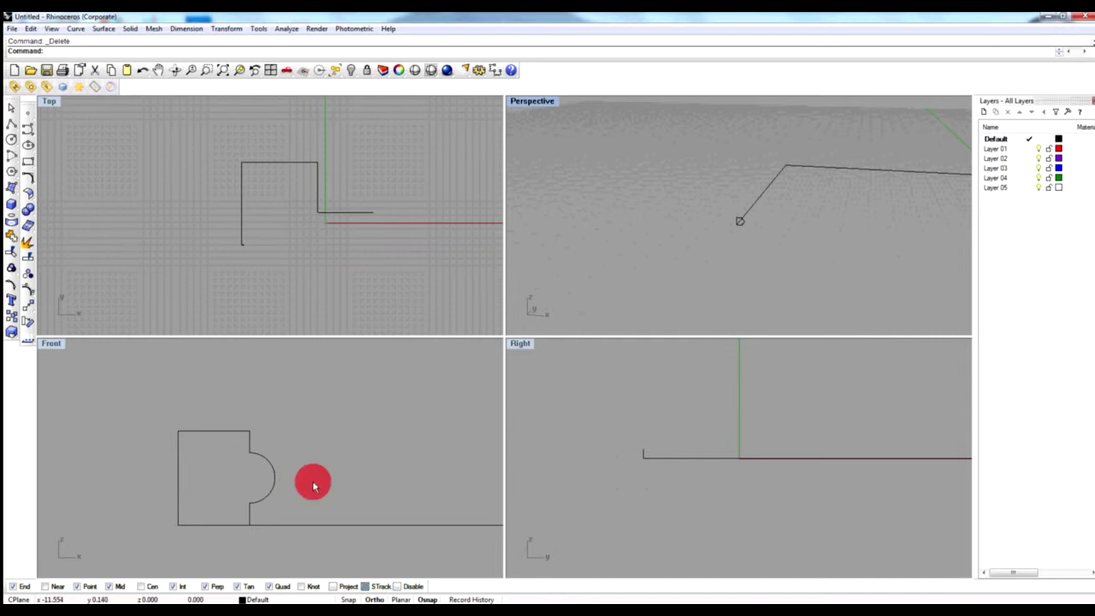
pyautogui.write('istance')
pyautogui.press('Return')
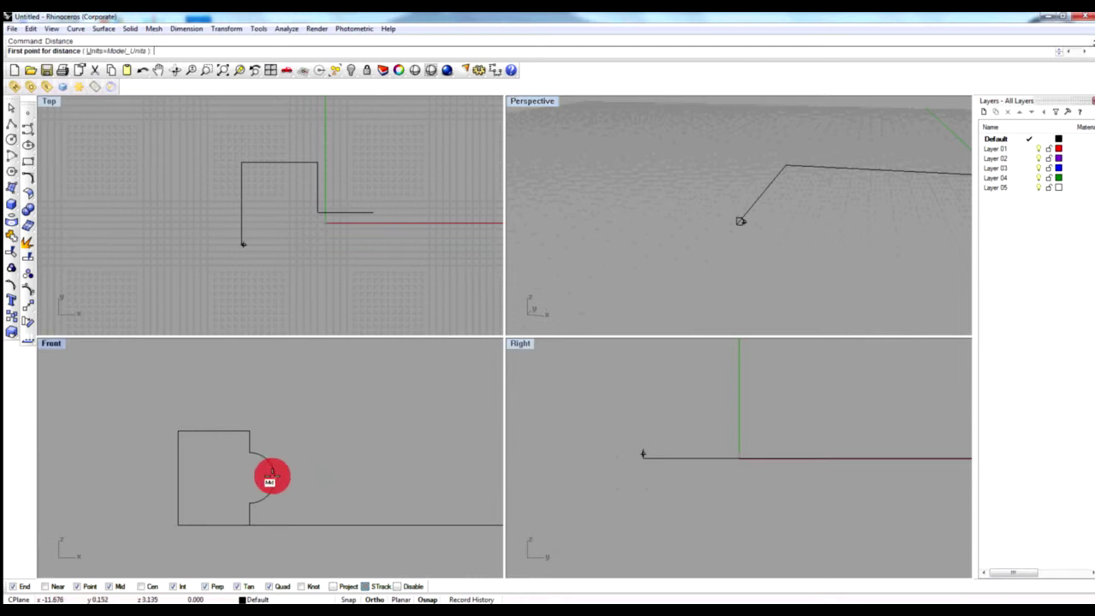
pyautogui.click(272, 477)
pyautogui.click(177, 475)
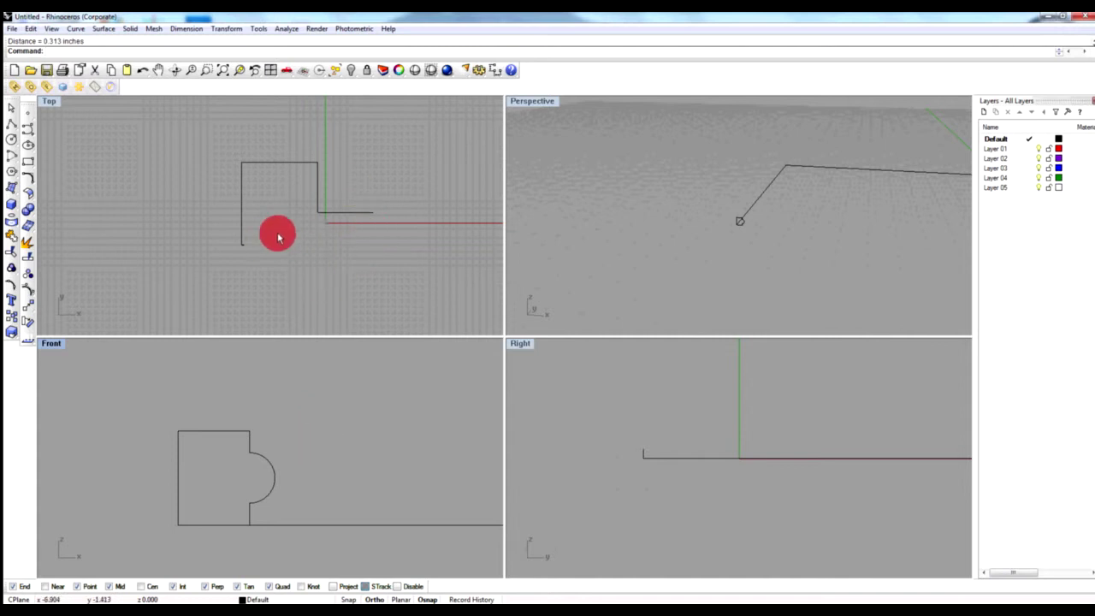
# - Offset the polyline by 0.313 toward its inner side in the Top viewport, with sharp corners
pyautogui.scroll(4, 263, 225)
pyautogui.scroll(-2, 264, 270)
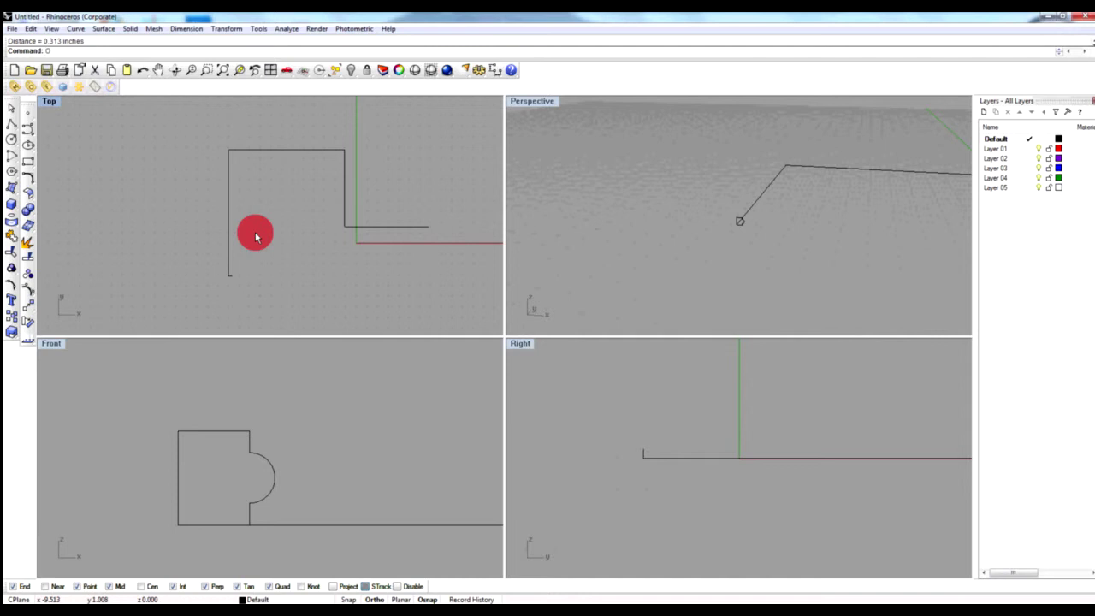
pyautogui.write('ffset')
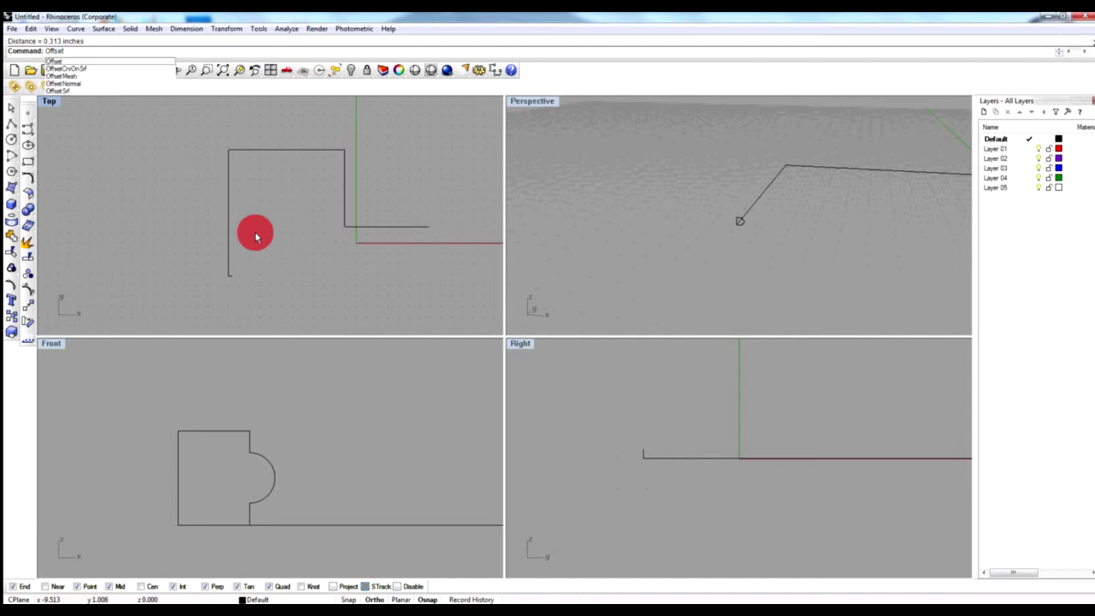
pyautogui.press('Return')
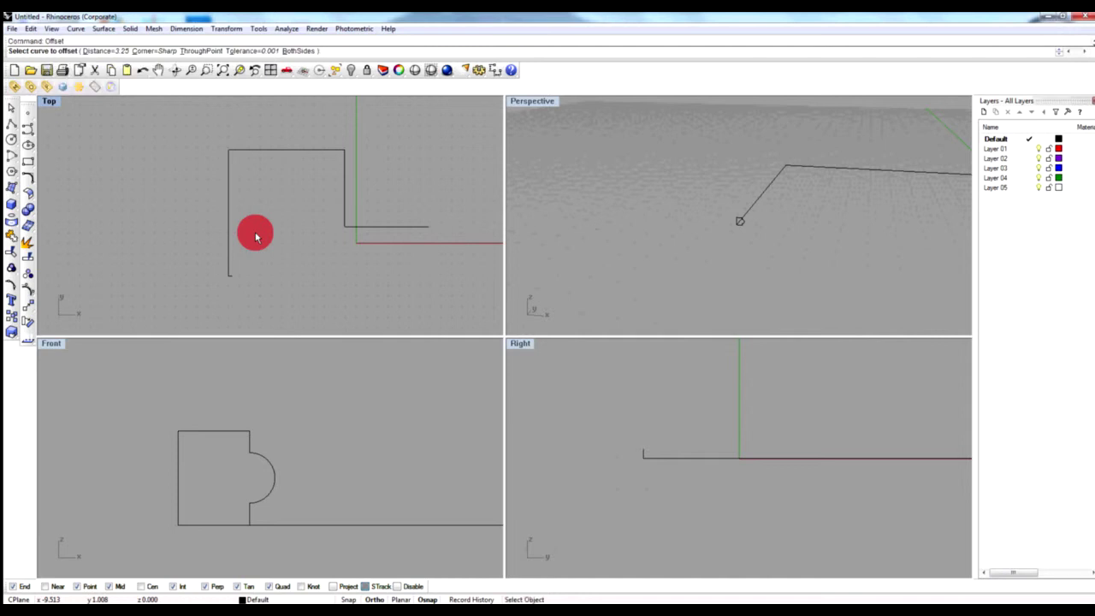
pyautogui.click(230, 243)
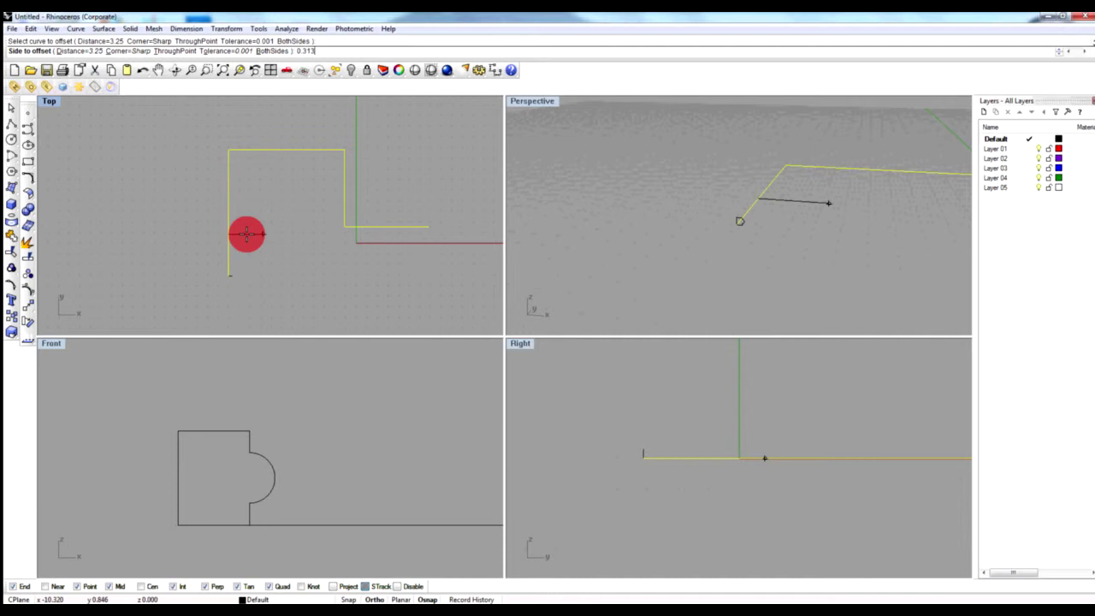
pyautogui.press('Return')
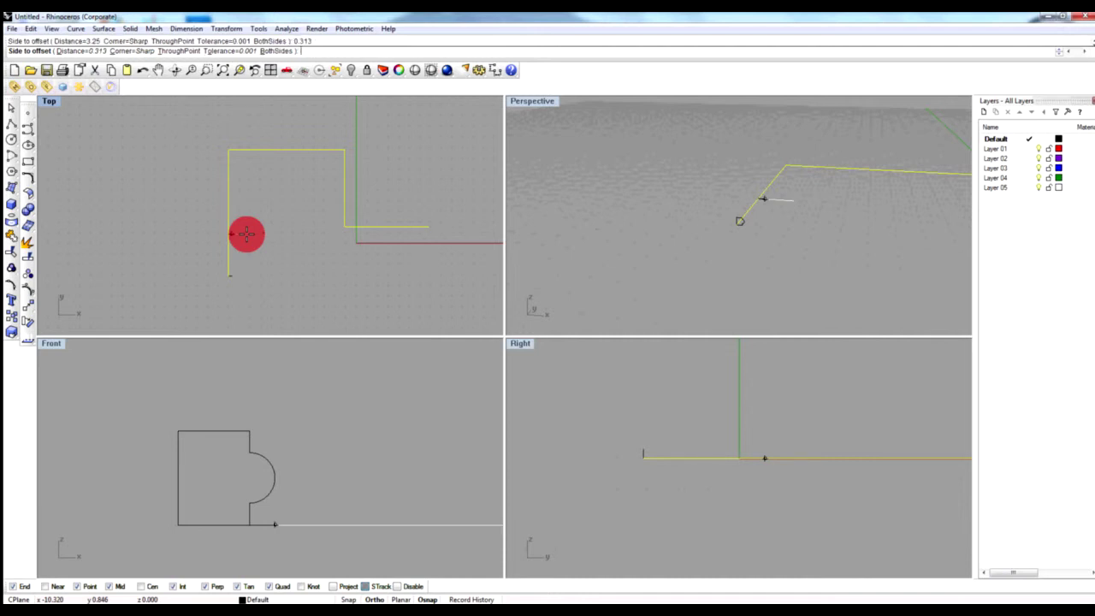
pyautogui.click(259, 240)
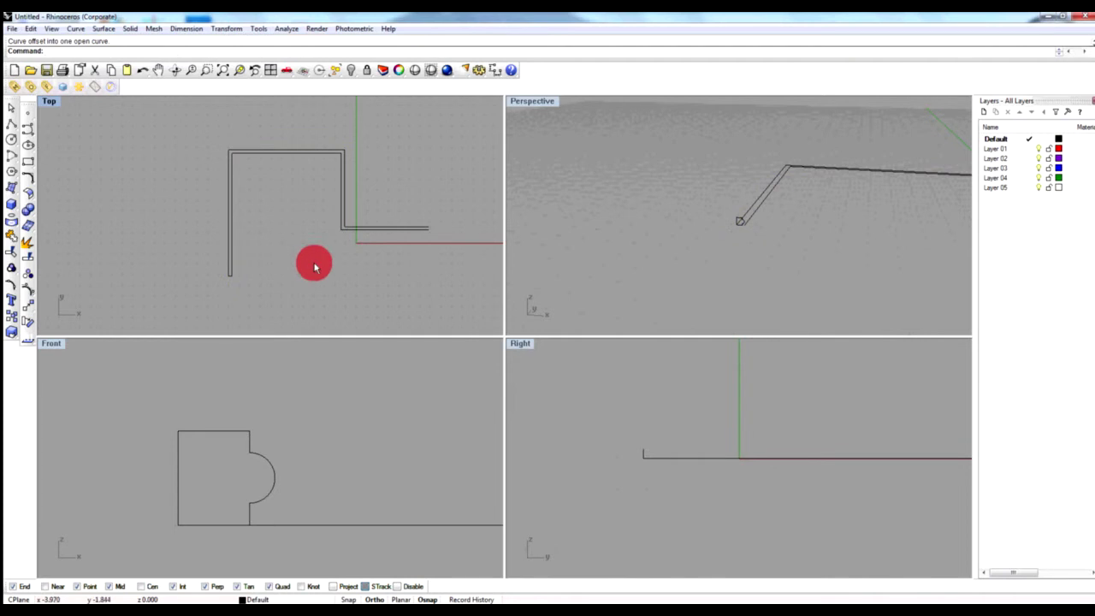
# - Move the offset polyline from its start point up to the midpoint of the profile's arc in the maximized Perspective viewport
pyautogui.doubleClick(530, 101)
pyautogui.scroll(5, 513, 366)
pyautogui.click(522, 348)
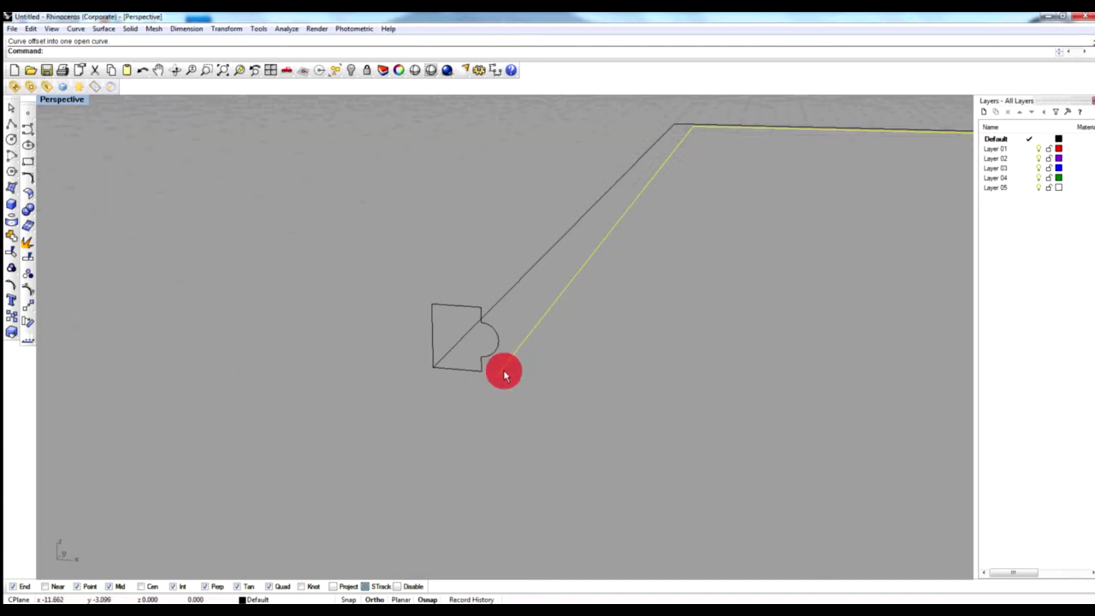
pyautogui.click(28, 303)
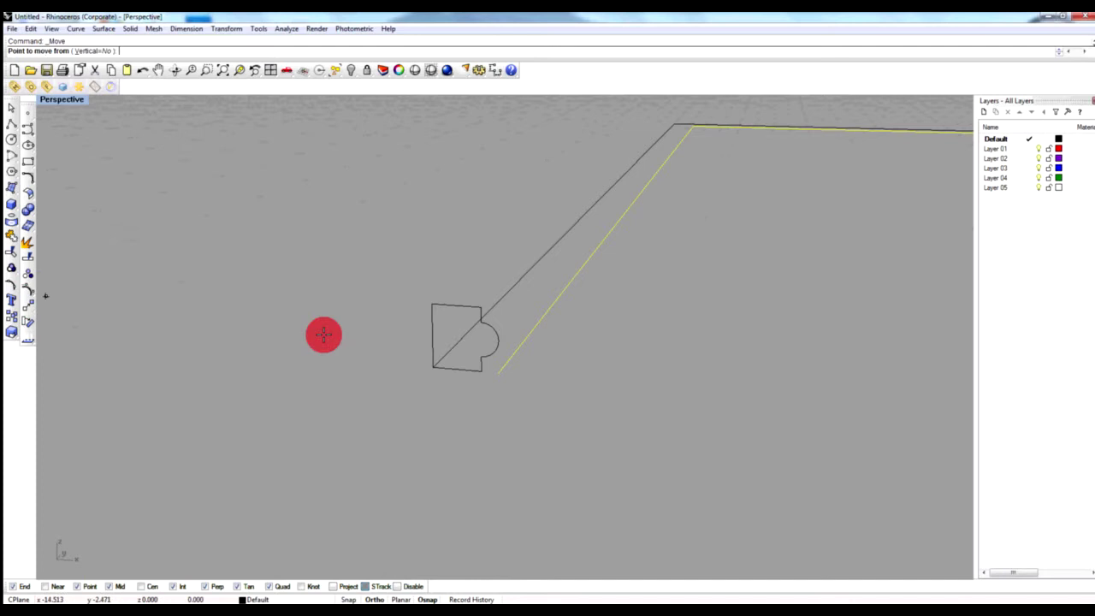
pyautogui.click(499, 371)
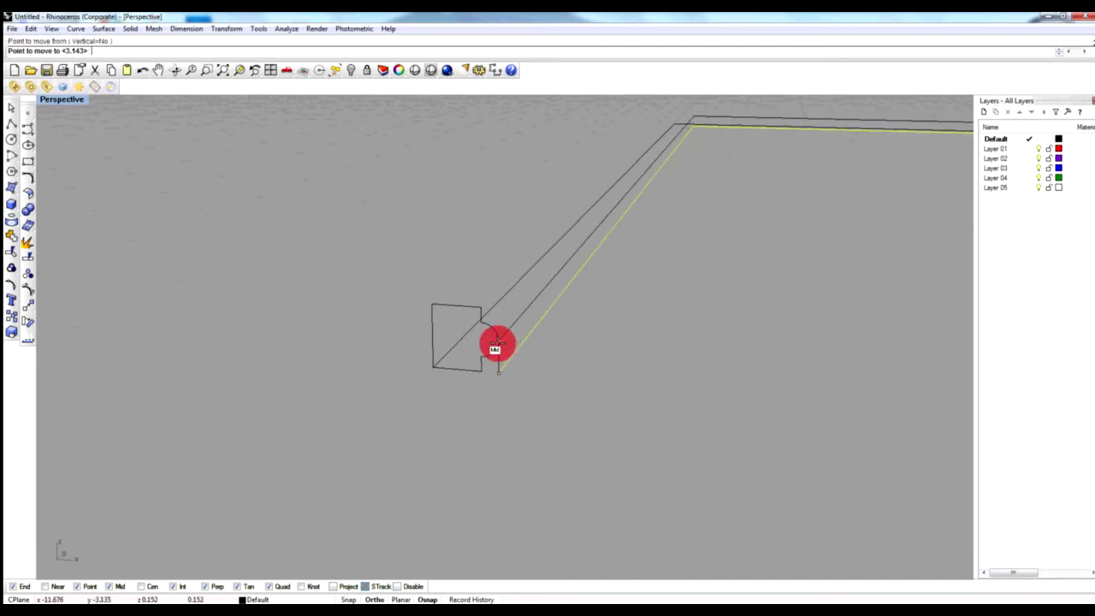
pyautogui.click(498, 344)
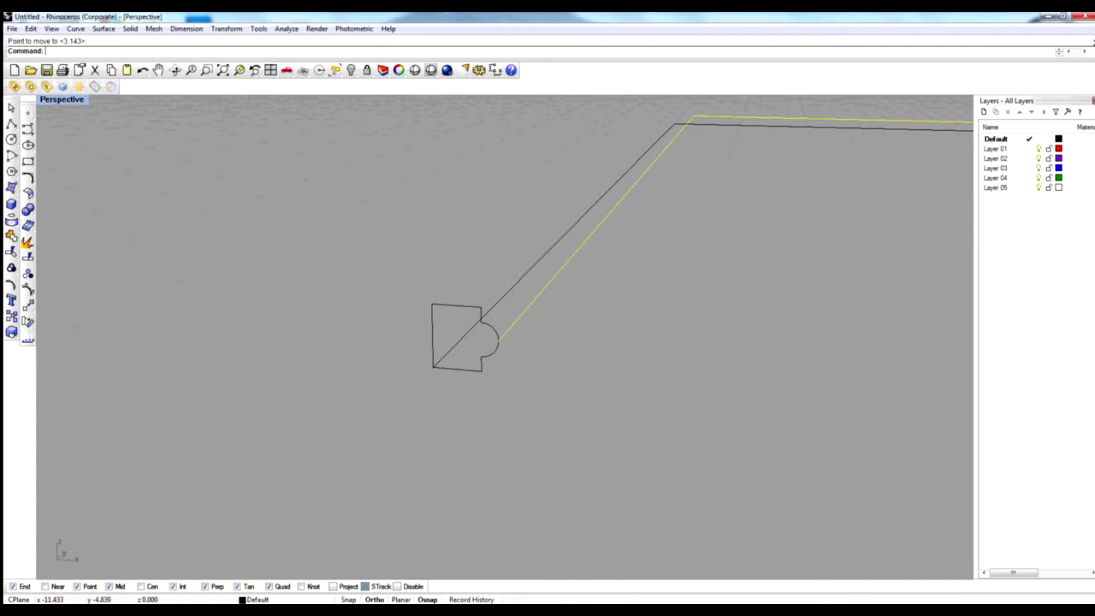
# - Return to the four-viewport layout and turn on edit points for the offset polyline
pyautogui.doubleClick(77, 104)
pyautogui.scroll(3, 205, 140)
pyautogui.scroll(-3, 314, 202)
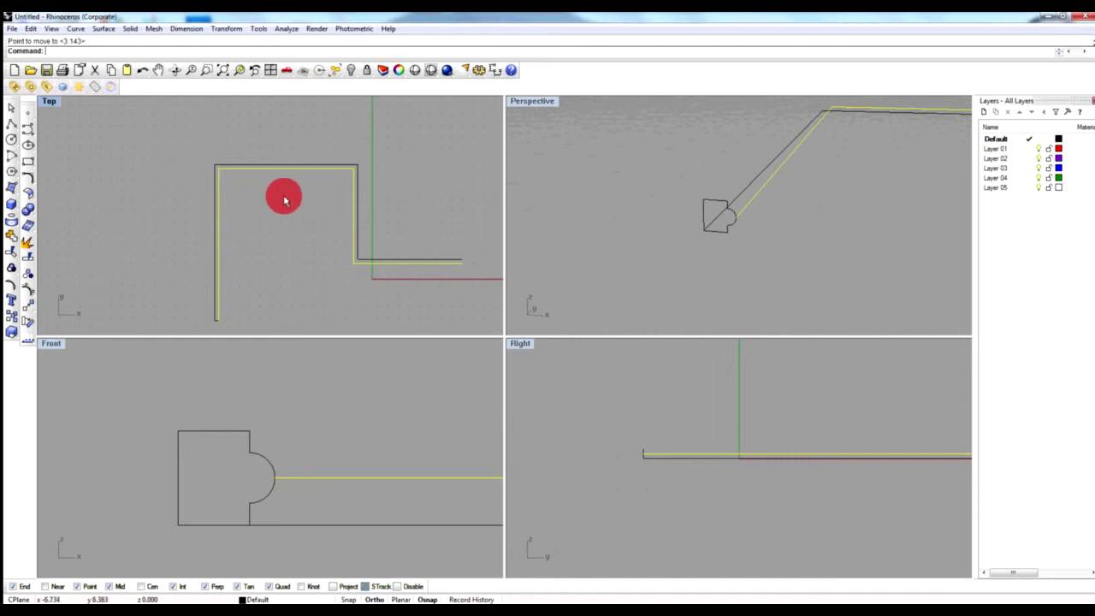
pyautogui.scroll(-3, 287, 202)
pyautogui.scroll(4, 286, 202)
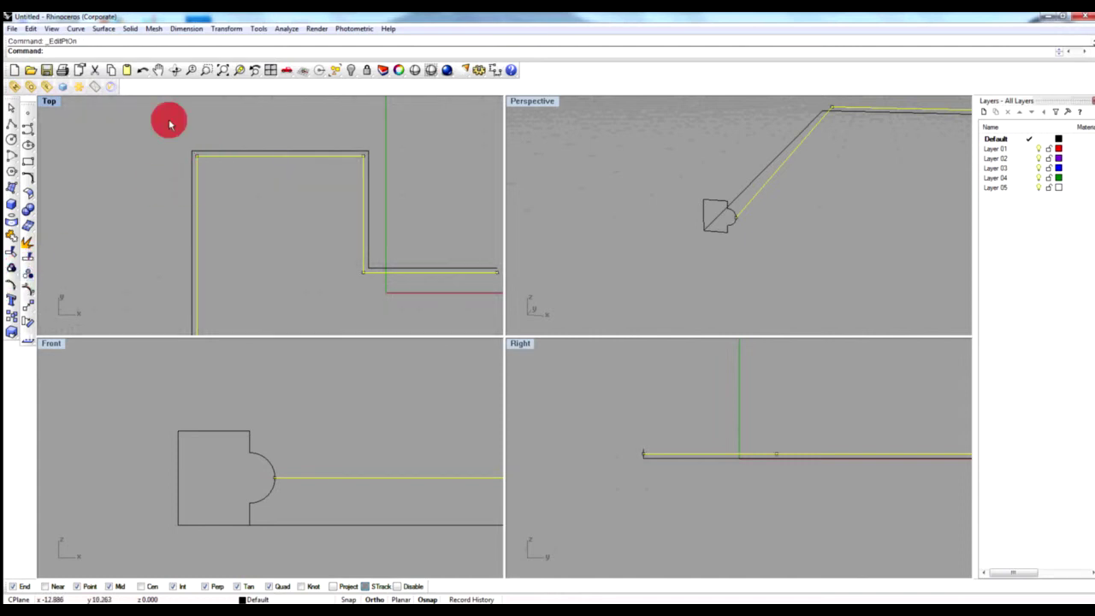
# - Drag the offset polyline's upper-left corner point inward in the Top viewport with Ortho off, so its adjoining segments slant
pyautogui.scroll(5, 172, 124)
pyautogui.click(266, 253)
pyautogui.moveTo(255, 244); pyautogui.dragTo(282, 240)
pyautogui.scroll(-2, 286, 259)
pyautogui.click(374, 599)
pyautogui.moveTo(285, 235); pyautogui.dragTo(276, 256)
pyautogui.scroll(-1, 299, 266)
# - Inspect the reshaped rail in the Perspective viewport and turn off its edit points
pyautogui.moveTo(687, 247); pyautogui.dragTo(776, 235, button='right')
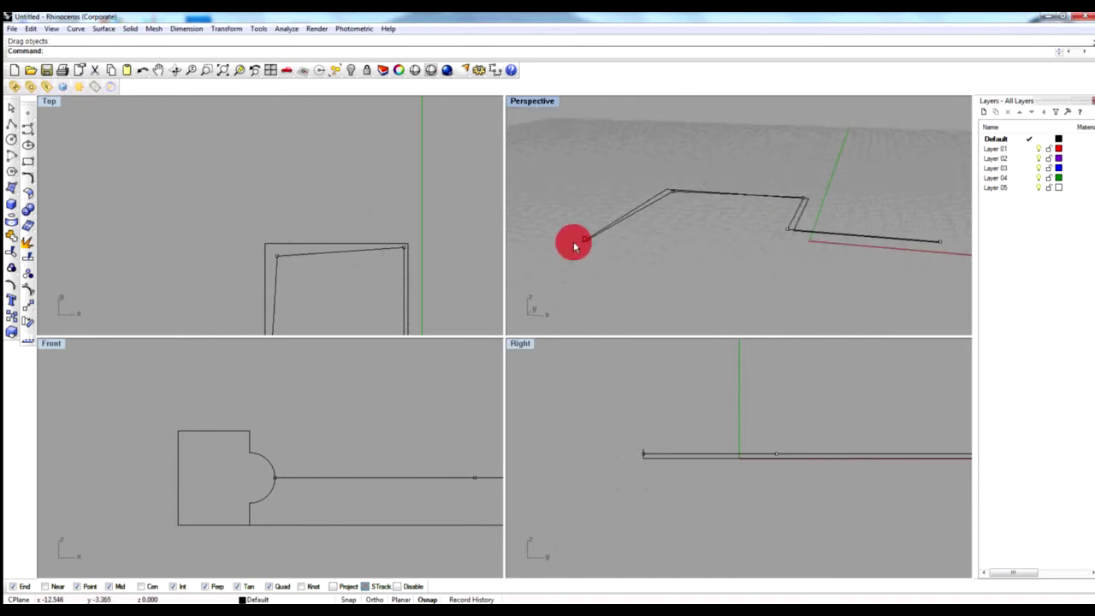
pyautogui.moveTo(572, 242); pyautogui.dragTo(563, 249, button='right')
pyautogui.moveTo(750, 164); pyautogui.dragTo(713, 230, button='right')
pyautogui.click(139, 68)
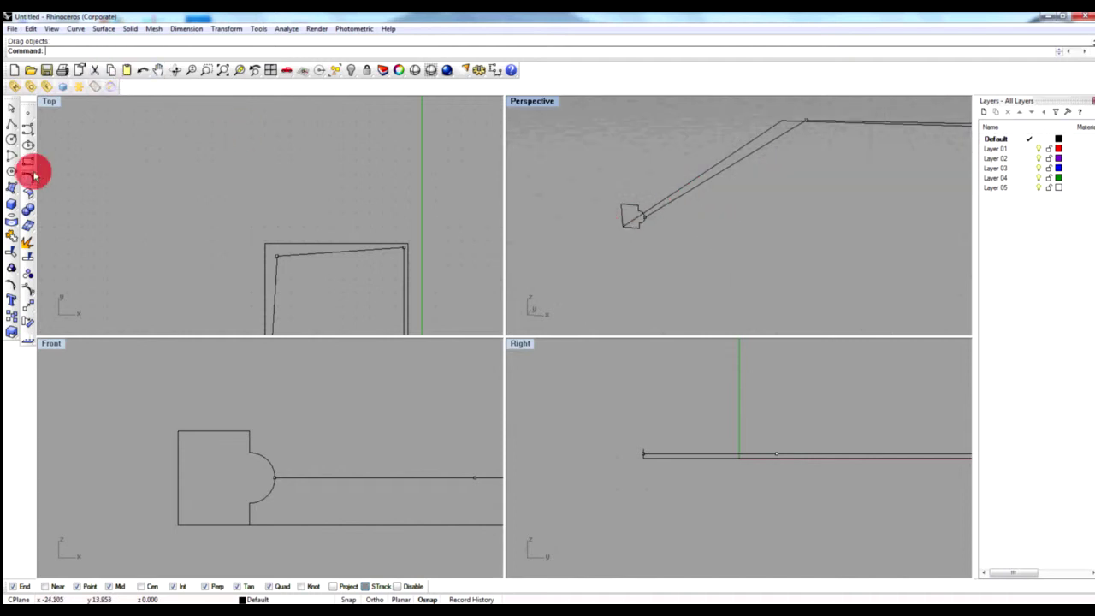
pyautogui.click(12, 112)
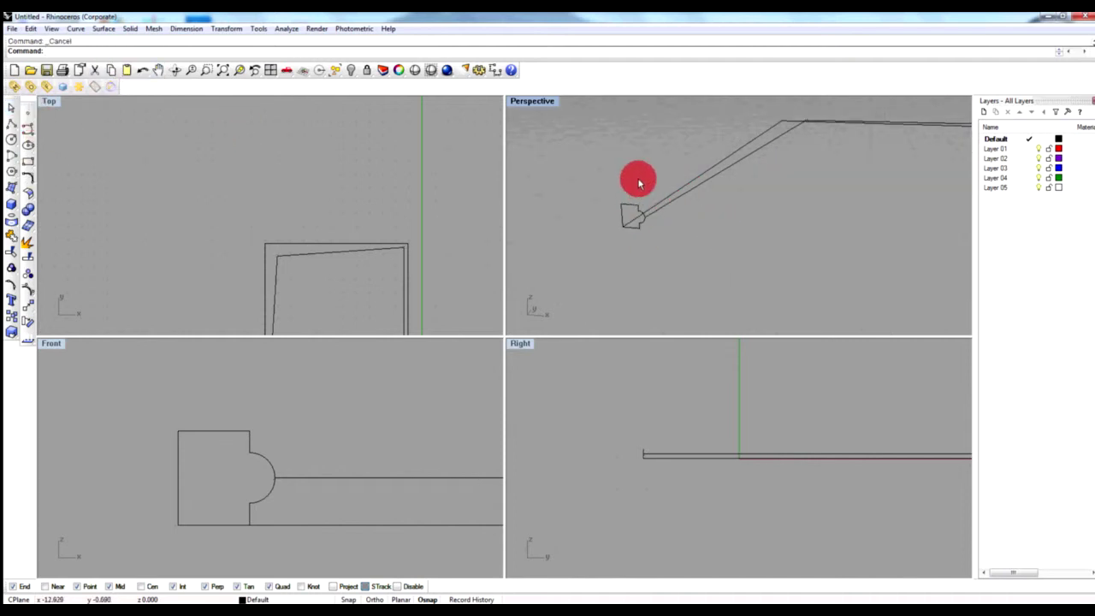
# - Sweep the closed profile along the original polyline and the reshaped offset polyline with Sweep2, keeping the default seam and Do not simplify
pyautogui.doubleClick(539, 101)
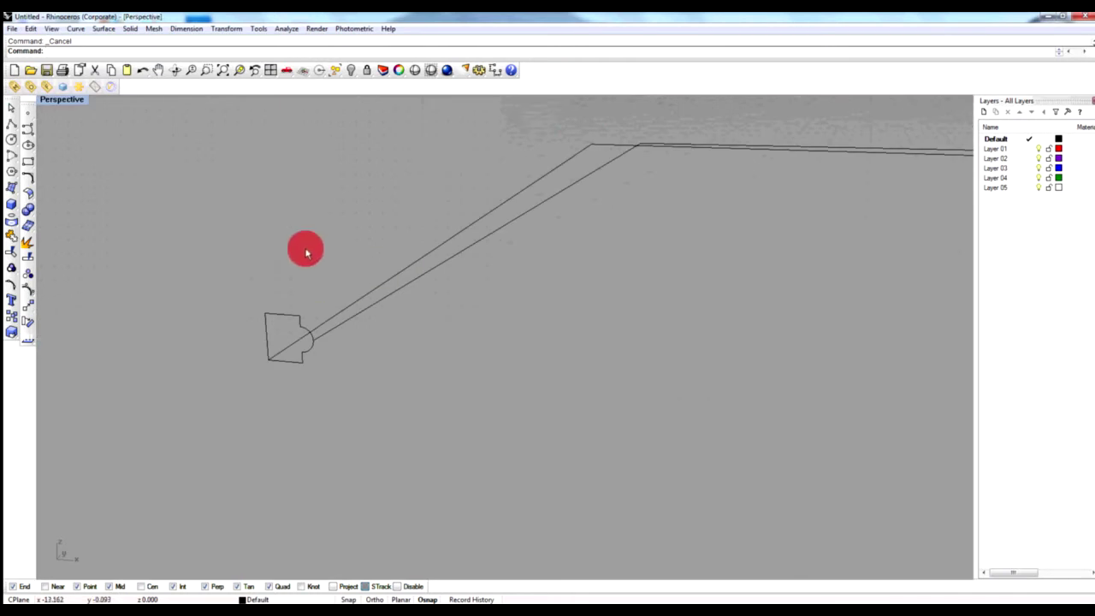
pyautogui.write('Sweep')
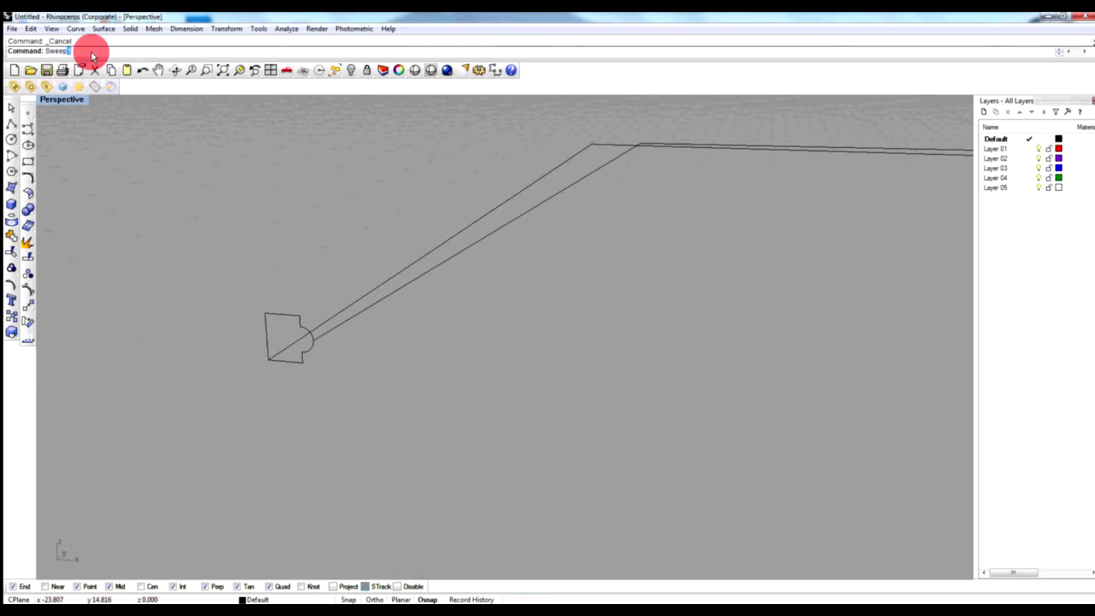
pyautogui.click(56, 68)
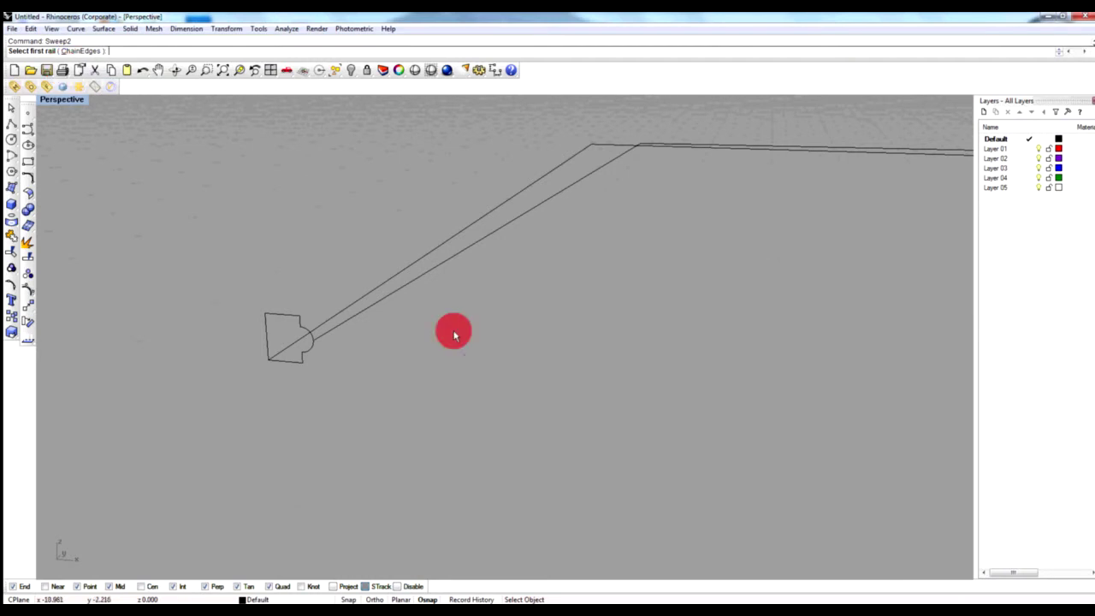
pyautogui.click(354, 303)
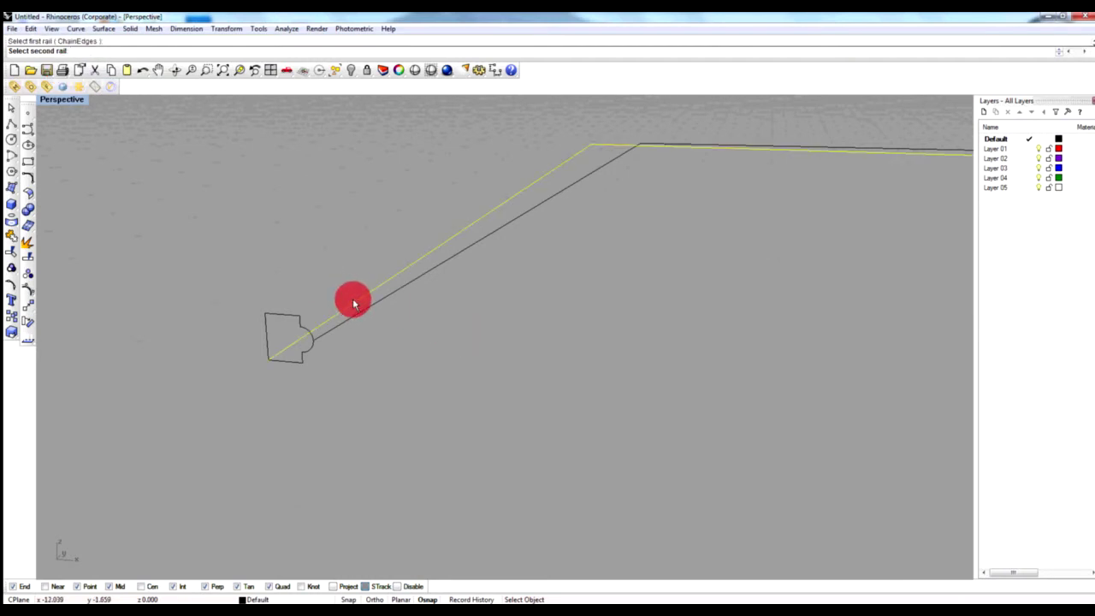
pyautogui.click(372, 310)
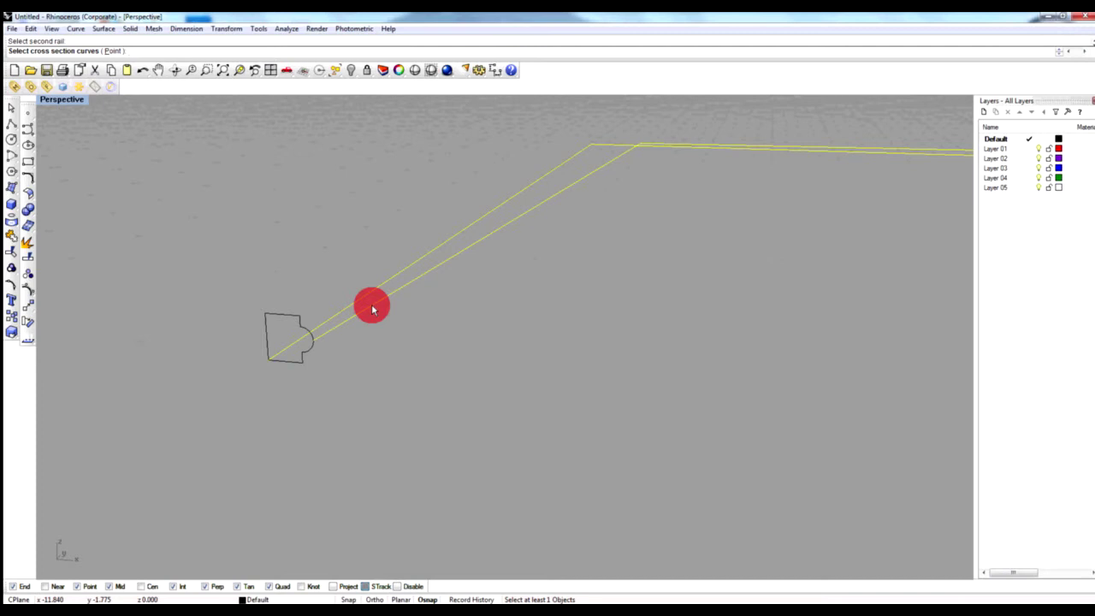
pyautogui.click(280, 317)
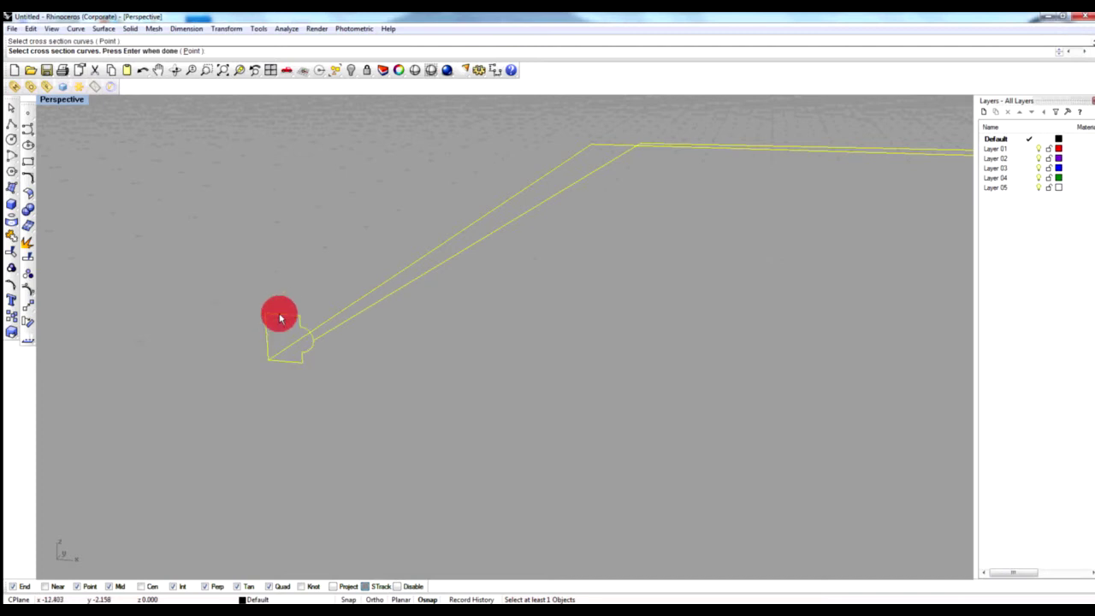
pyautogui.press('Return')
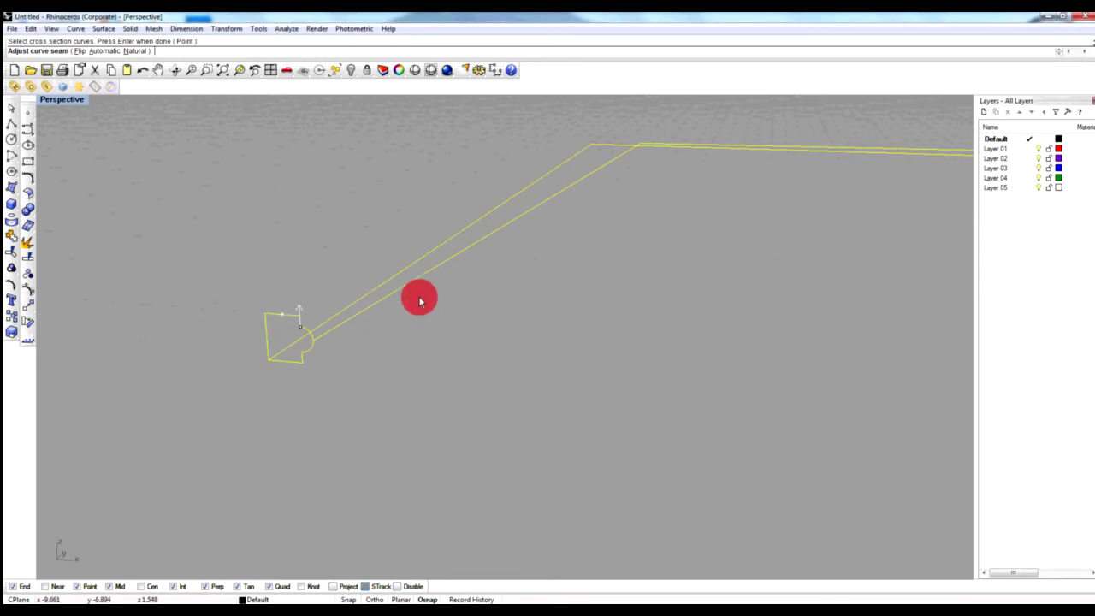
pyautogui.press('Return')
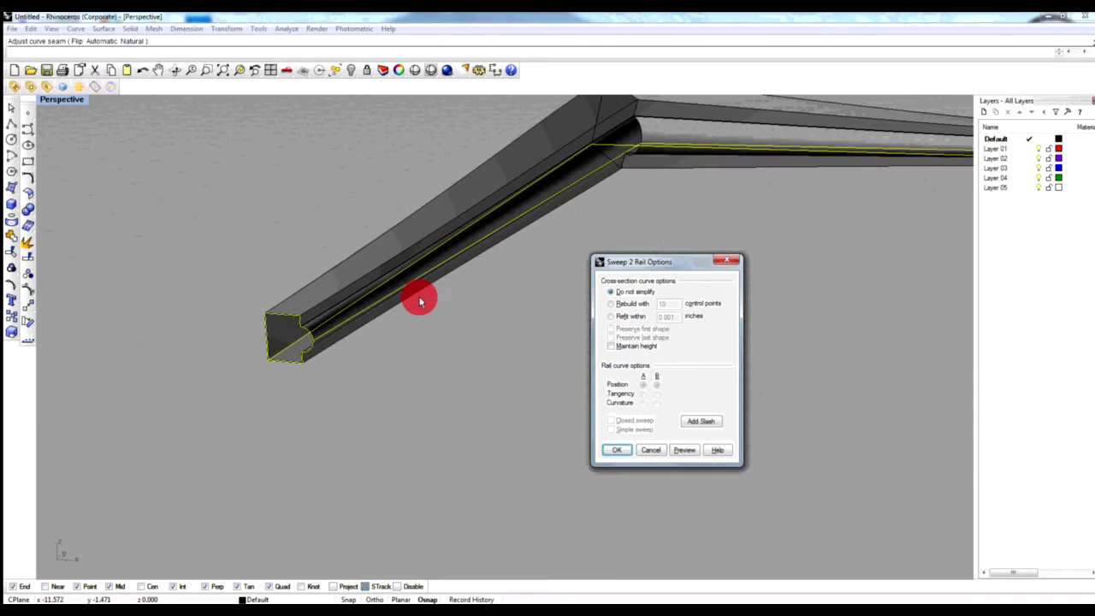
pyautogui.click(619, 450)
# - Examine how the two-rail sweep's cross section varies along its length and around its corners in the Perspective viewport
pyautogui.scroll(-3, 505, 358)
pyautogui.moveTo(459, 362); pyautogui.dragTo(529, 334, button='right')
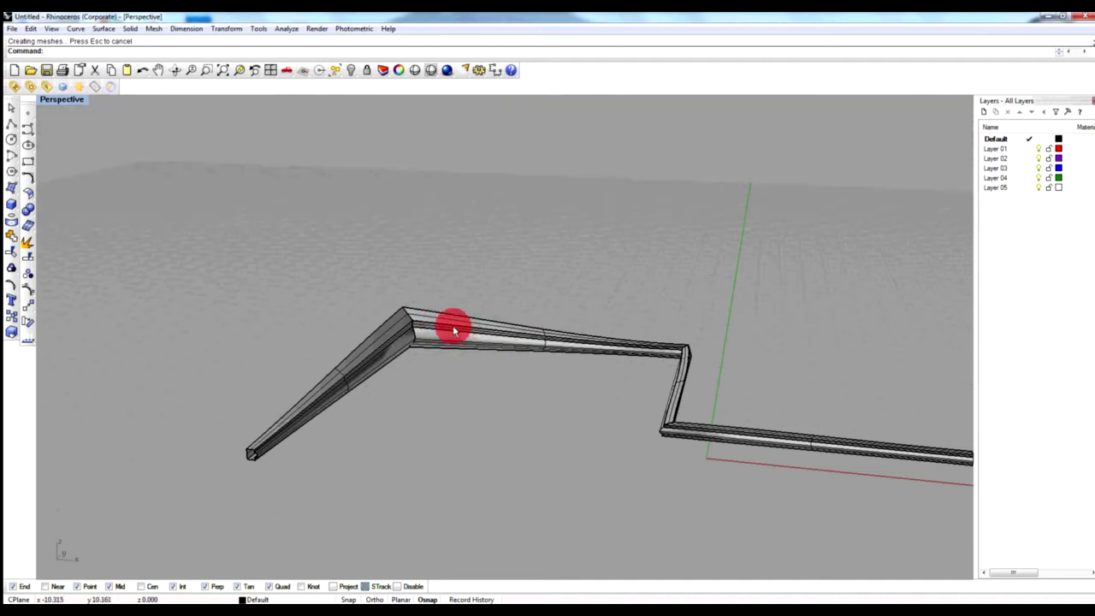
pyautogui.scroll(-5, 442, 345)
pyautogui.scroll(5, 509, 370)
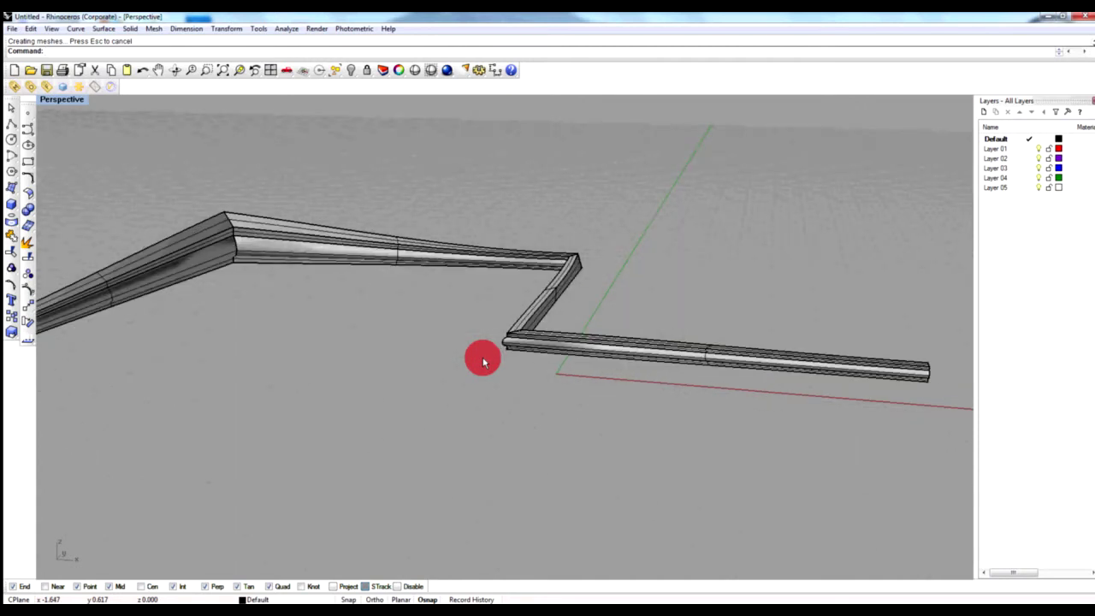
pyautogui.scroll(-3, 483, 362)
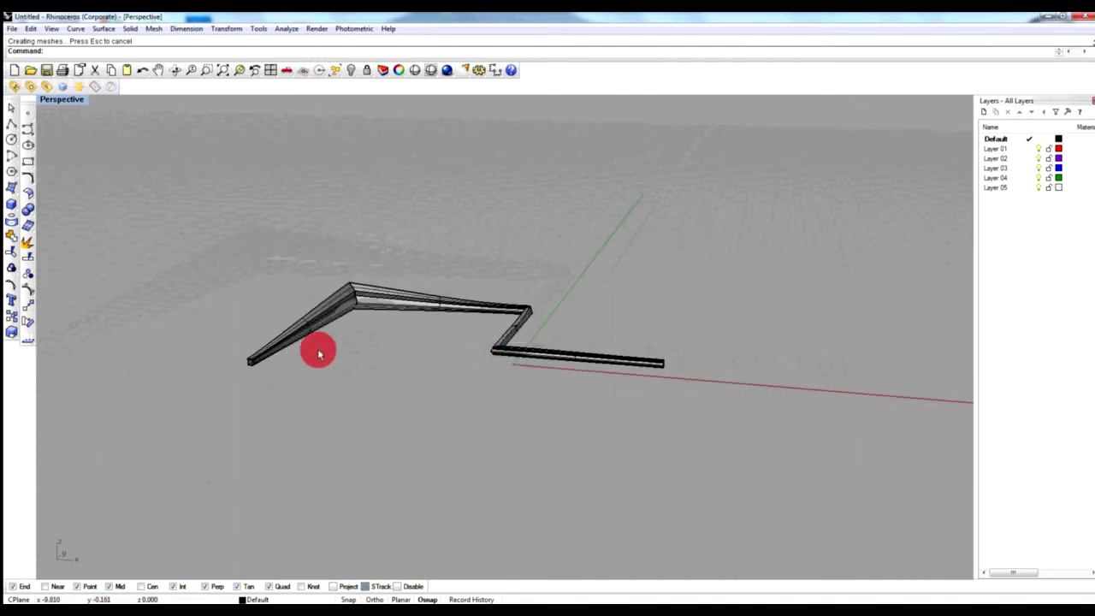
pyautogui.scroll(5, 319, 354)
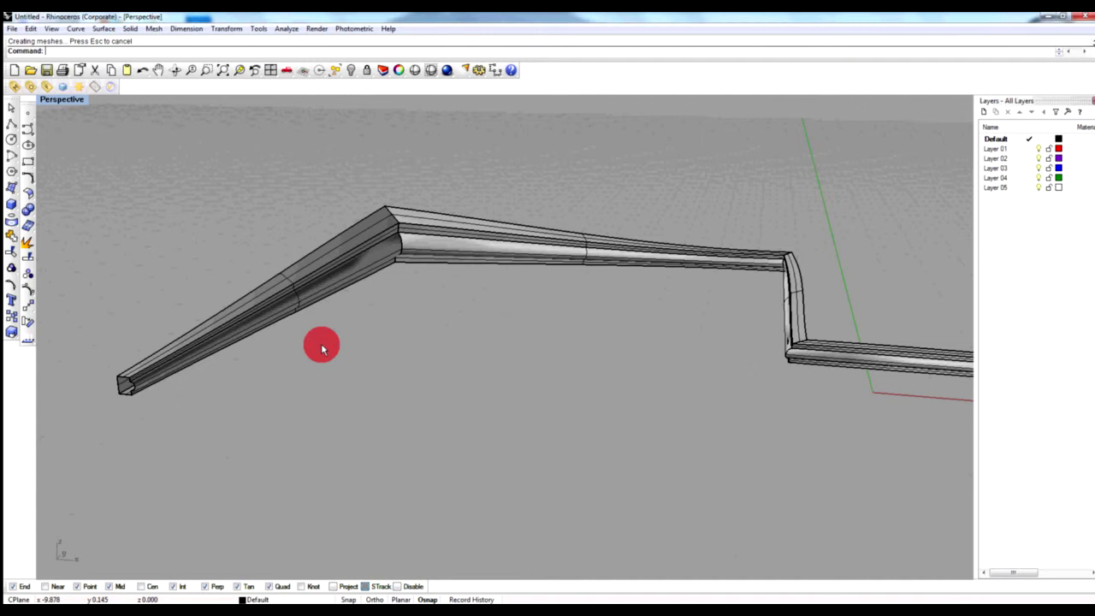
pyautogui.scroll(-4, 433, 346)
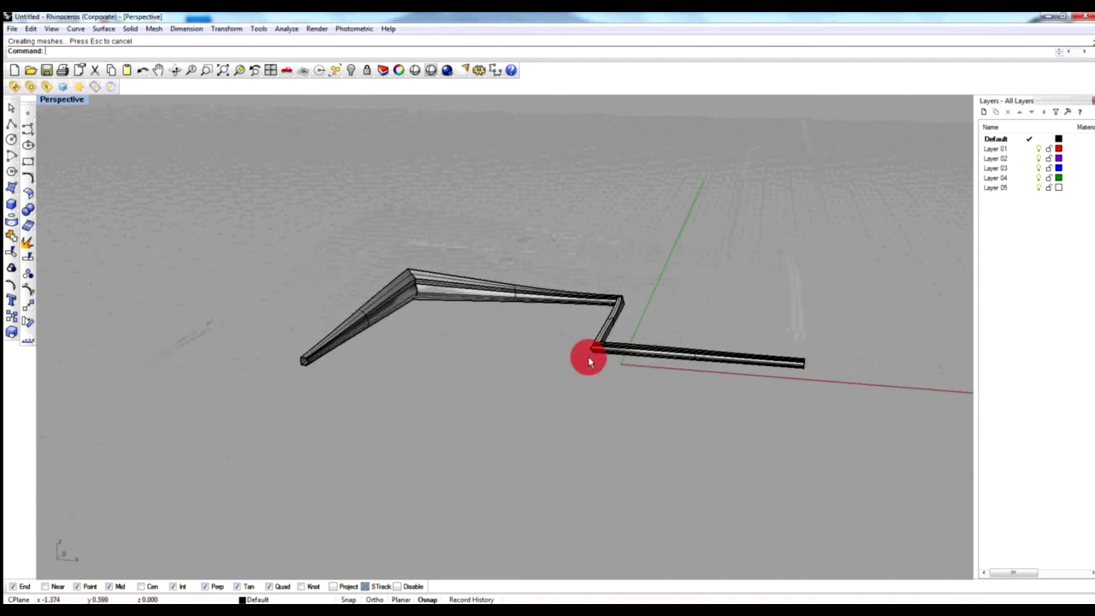
pyautogui.scroll(5, 629, 336)
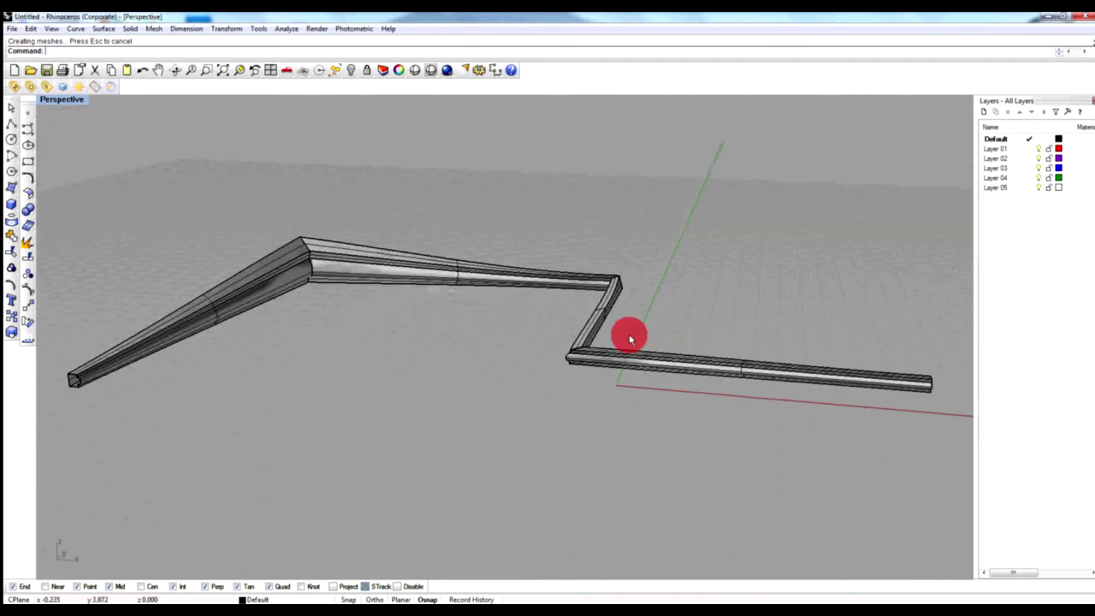
pyautogui.scroll(-5, 629, 334)
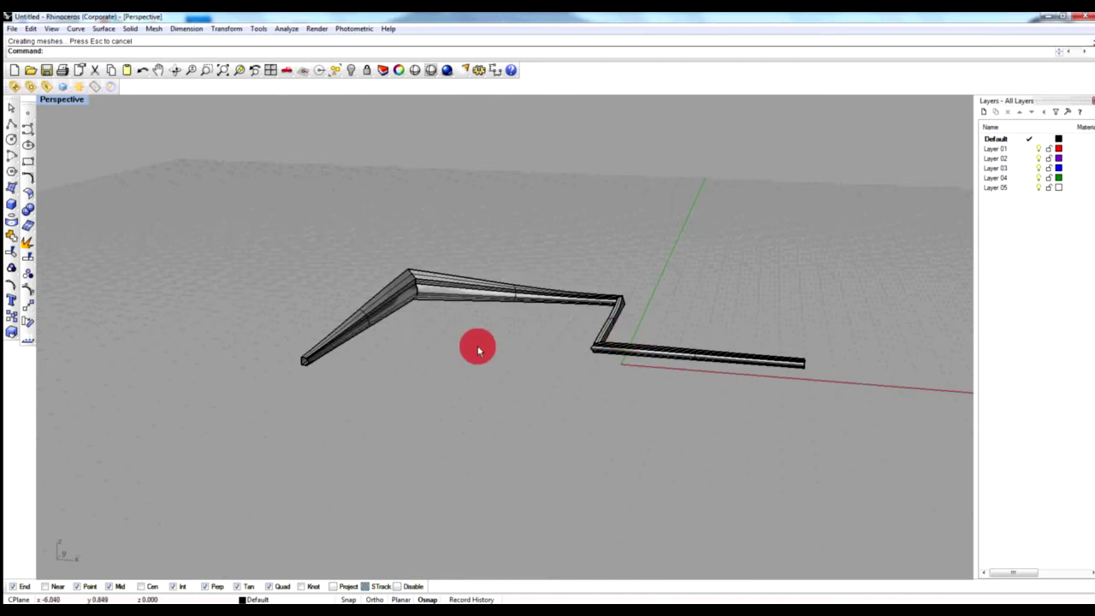
# - Return to the four-viewport layout and delete all the geometry in the model
pyautogui.doubleClick(80, 101)
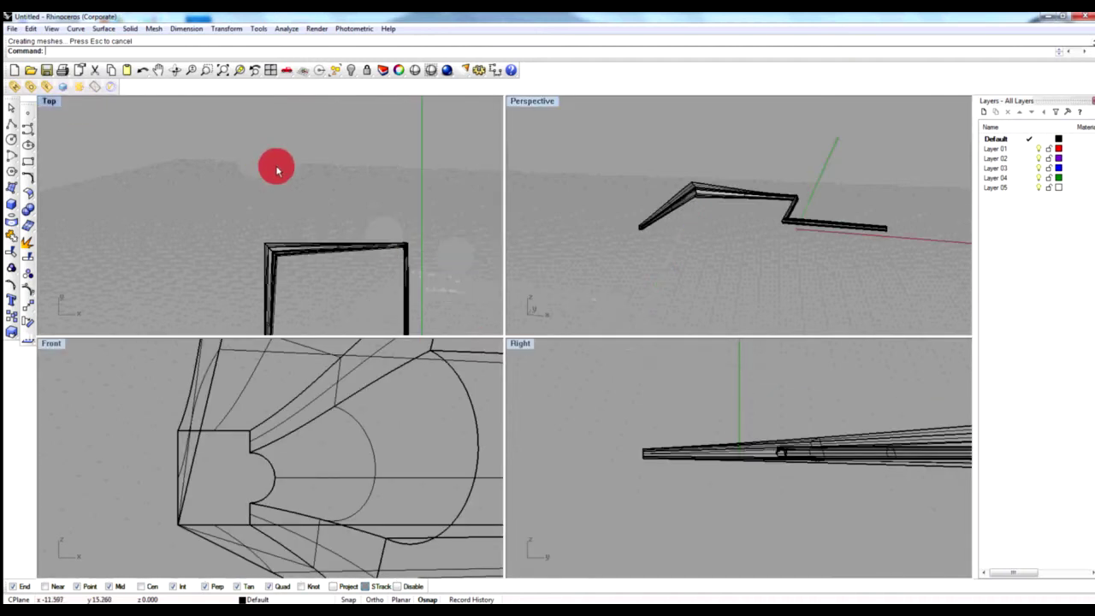
pyautogui.scroll(-5, 342, 200)
pyautogui.scroll(3, 343, 201)
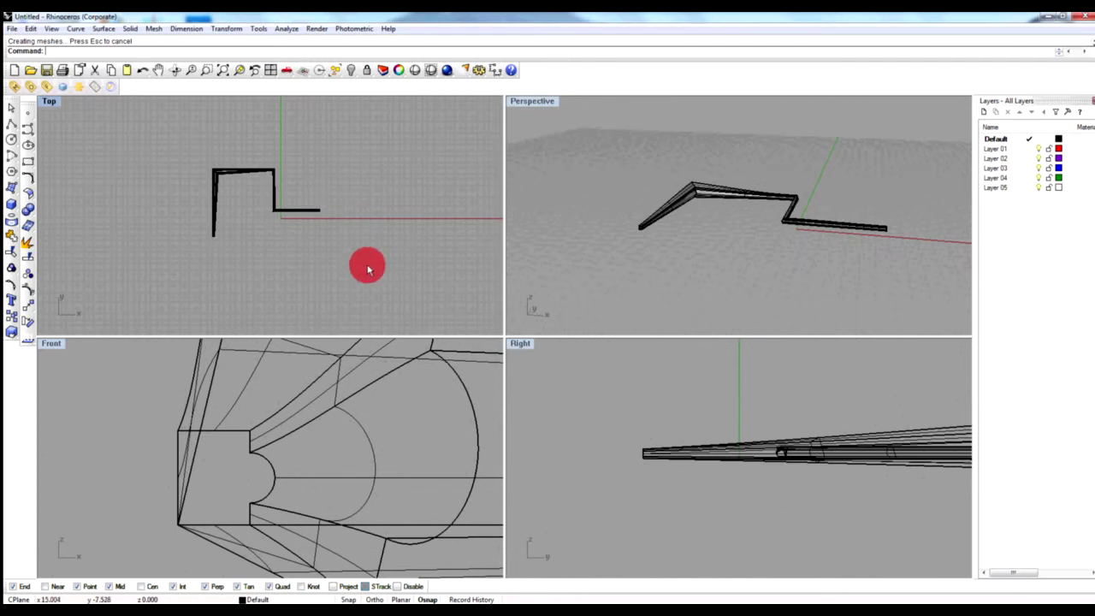
pyautogui.hotkey('ctrl', 'a')
pyautogui.press('Delete')
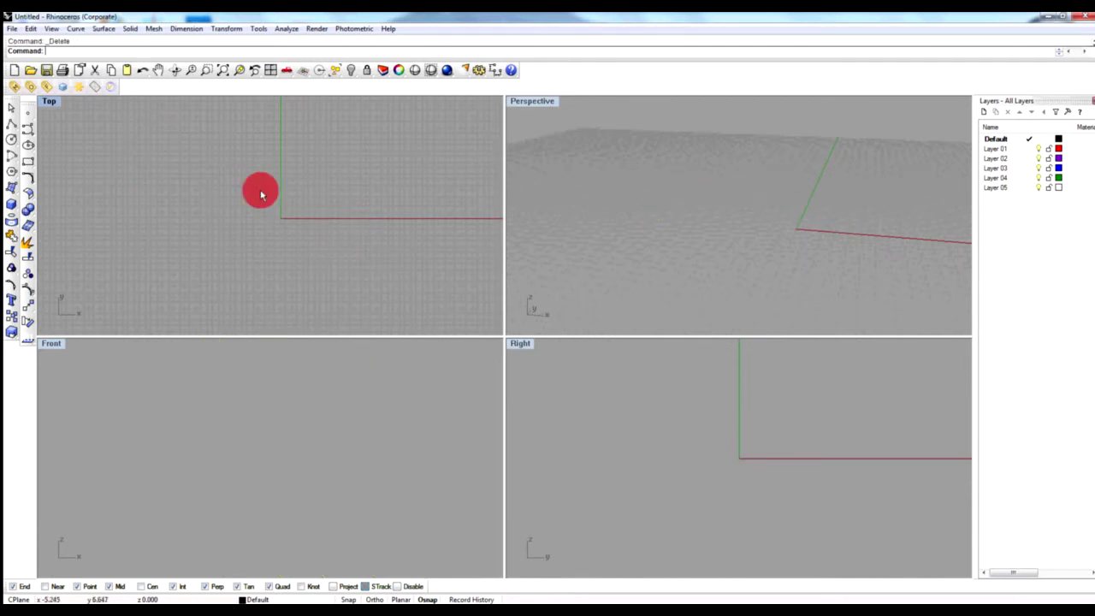
# - Draw an upright rectangle about 3 inches wide and 5 inches high next to the origin in the Front viewport
pyautogui.moveTo(325, 411); pyautogui.dragTo(391, 391, button='right')
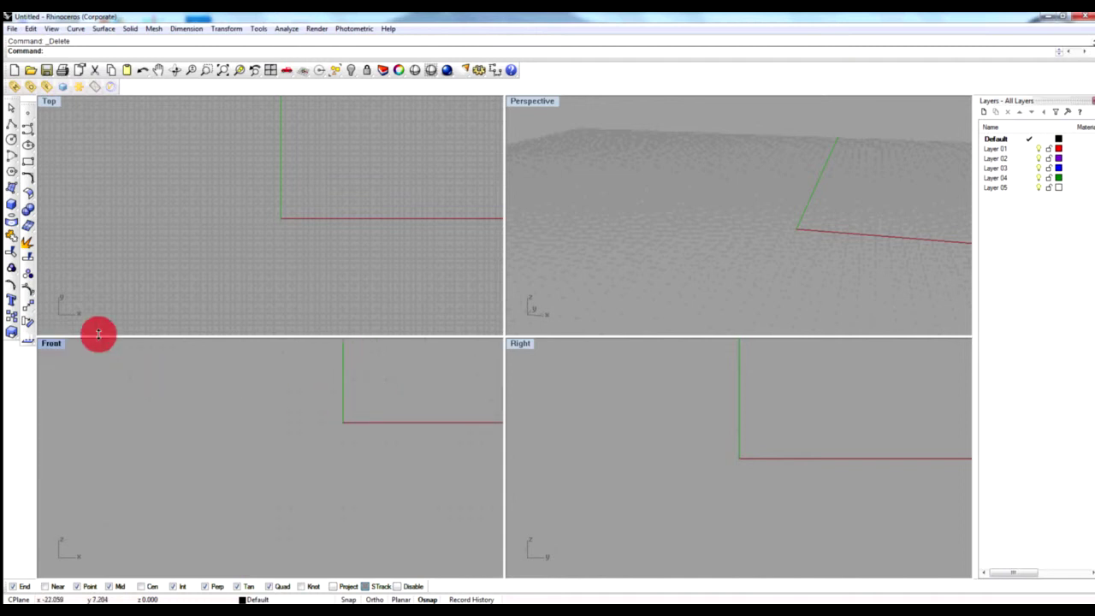
pyautogui.click(27, 159)
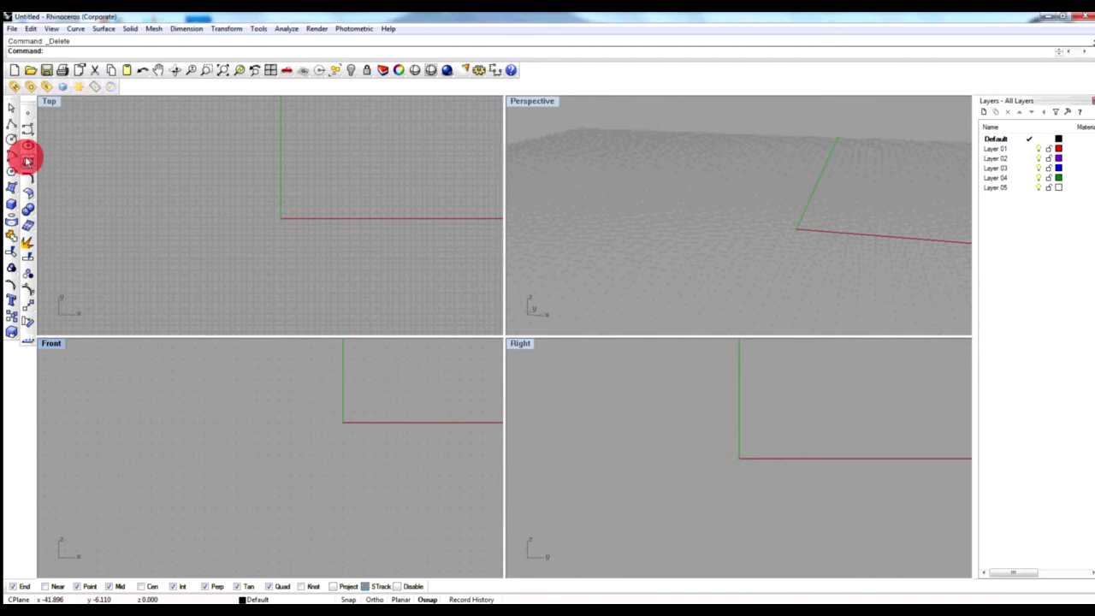
pyautogui.click(343, 367)
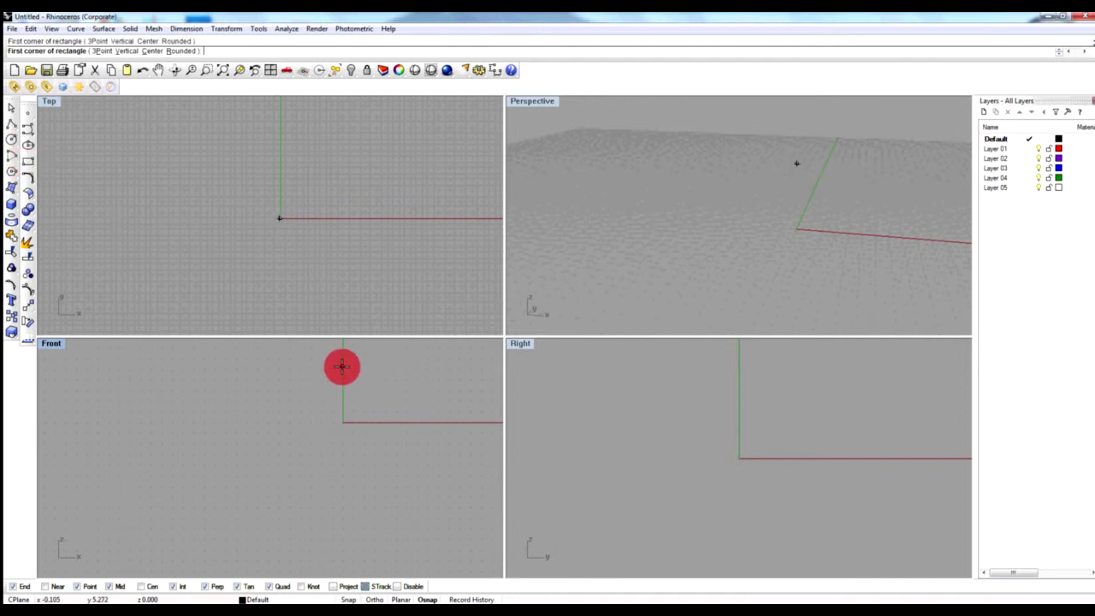
pyautogui.click(376, 421)
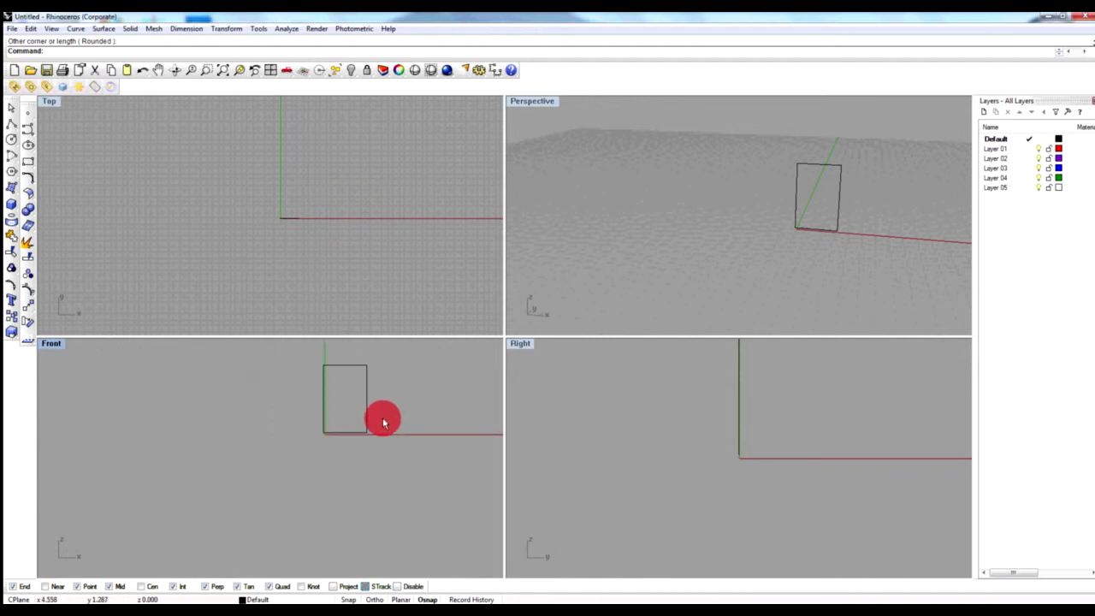
# - Draw a wavy degree-3 control-point curve from the rectangle's upper-left corner down to its bottom edge in the maximized Front viewport
pyautogui.scroll(3, 379, 384)
pyautogui.moveTo(328, 395); pyautogui.dragTo(299, 436, button='right')
pyautogui.doubleClick(47, 344)
pyautogui.scroll(2, 620, 274)
pyautogui.scroll(-1, 618, 274)
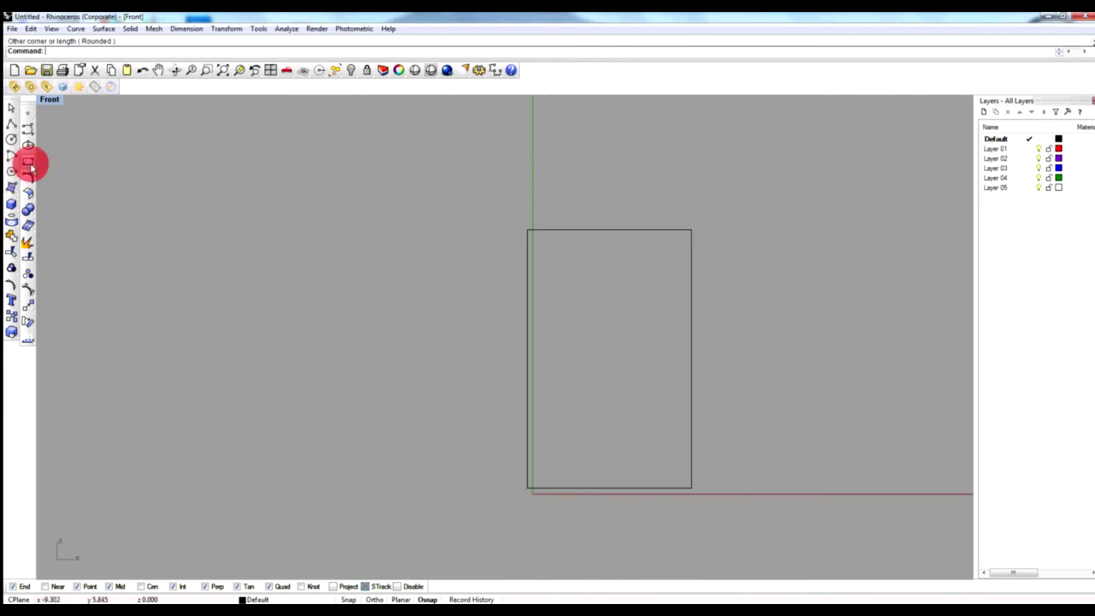
pyautogui.click(27, 129)
pyautogui.click(527, 231)
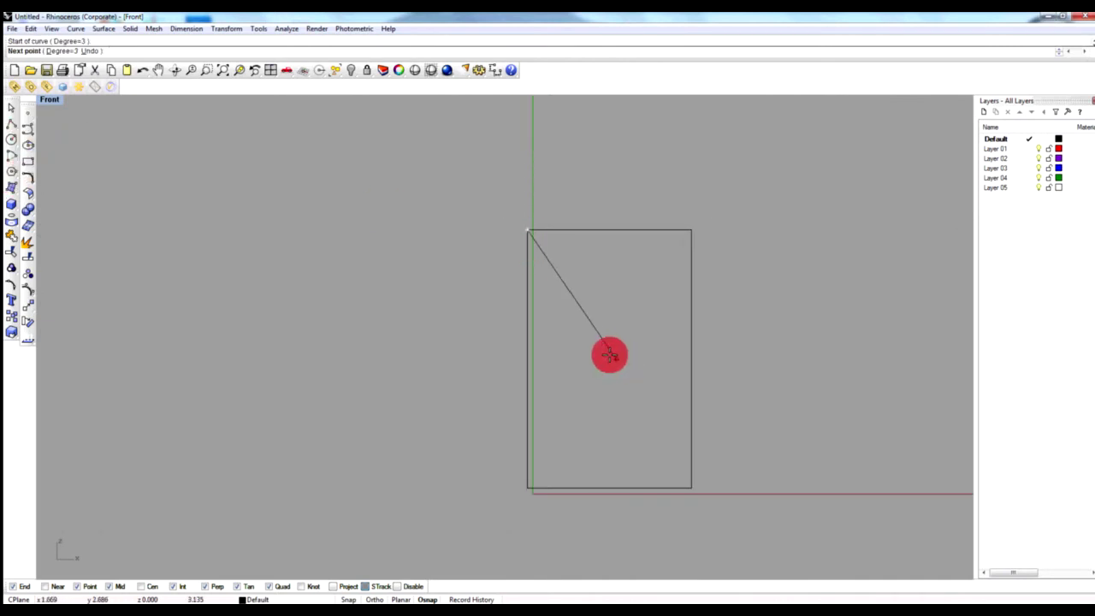
pyautogui.click(561, 328)
pyautogui.click(584, 372)
pyautogui.click(561, 399)
pyautogui.click(609, 430)
pyautogui.click(624, 458)
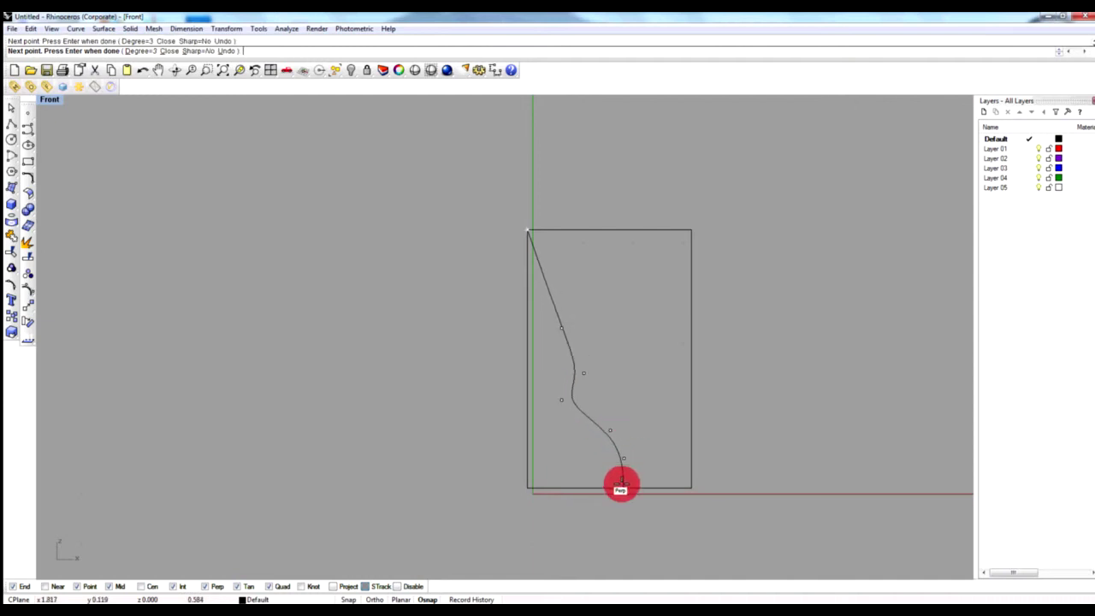
pyautogui.click(623, 487)
pyautogui.press('Return')
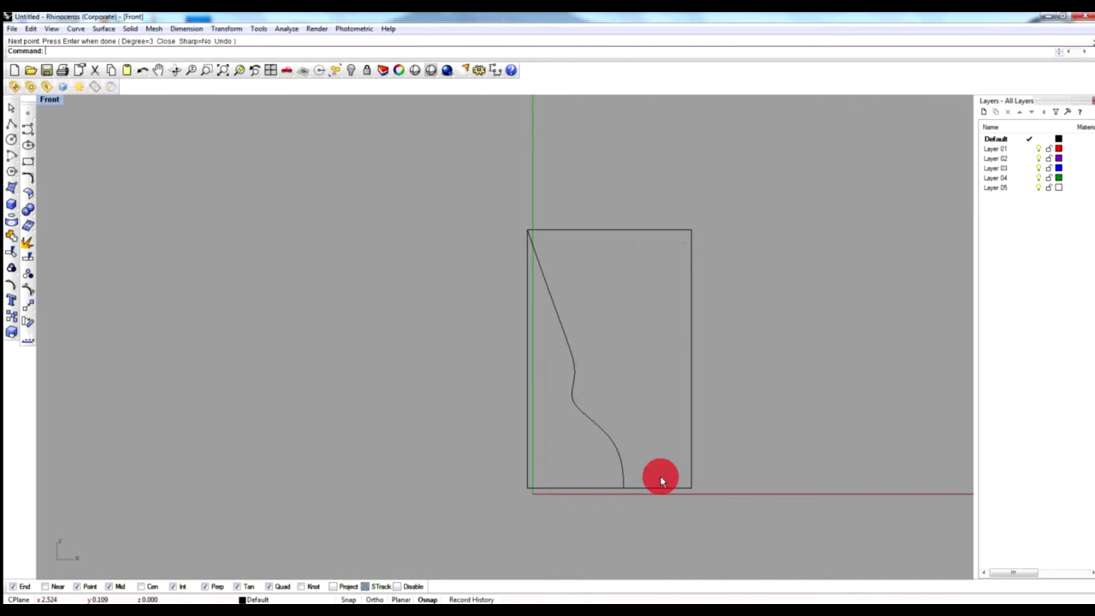
# - Trim away the part of the rectangle left of the wavy curve, using the curve as the cutting object
pyautogui.click(531, 332)
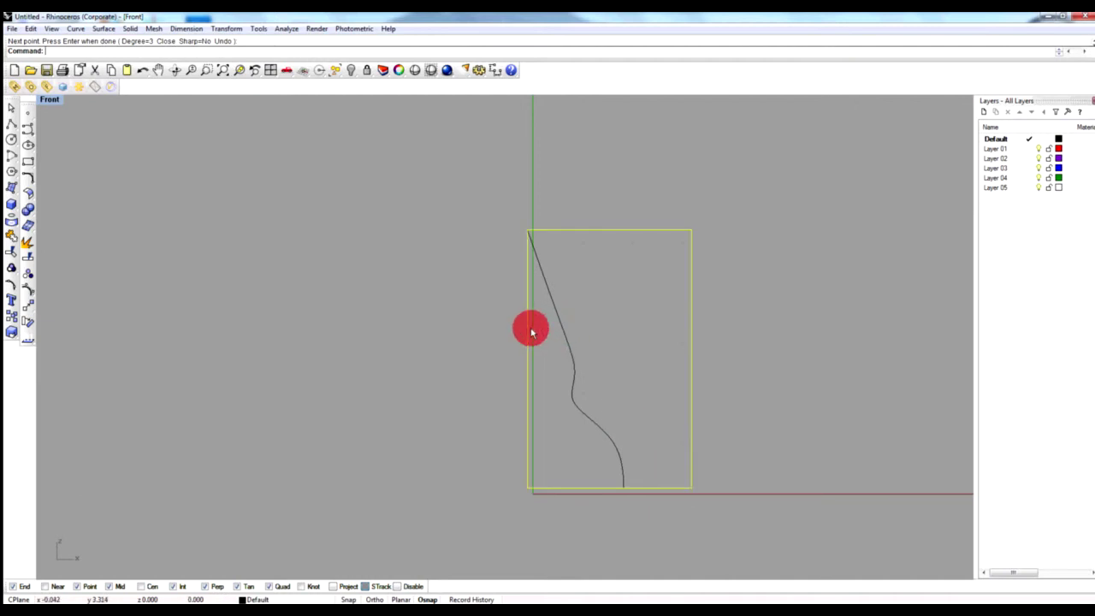
pyautogui.click(542, 341)
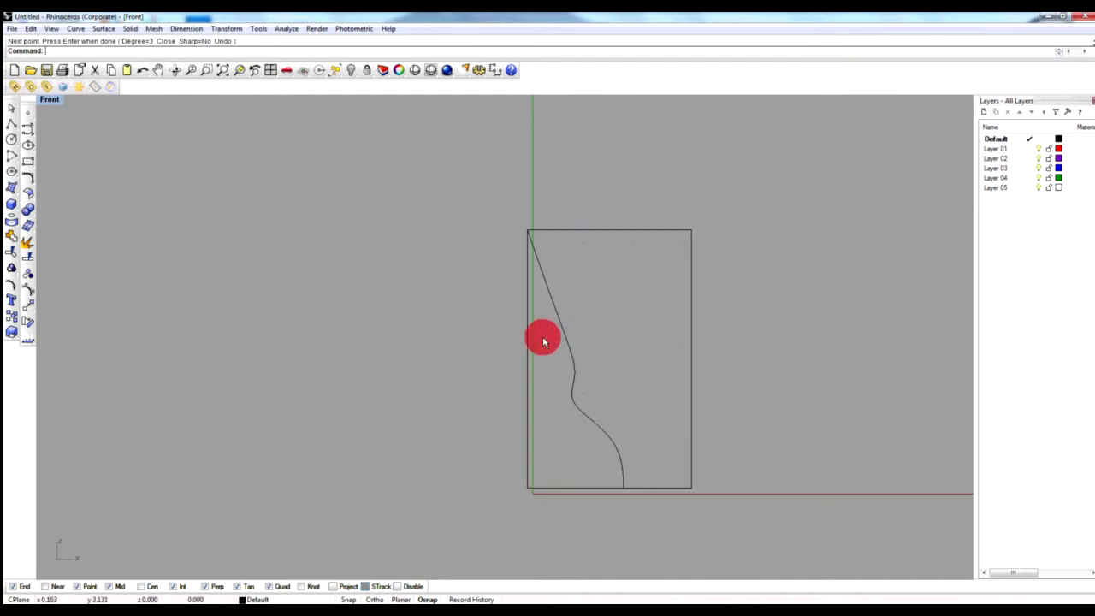
pyautogui.press('Return')
pyautogui.click(561, 328)
pyautogui.press('Return')
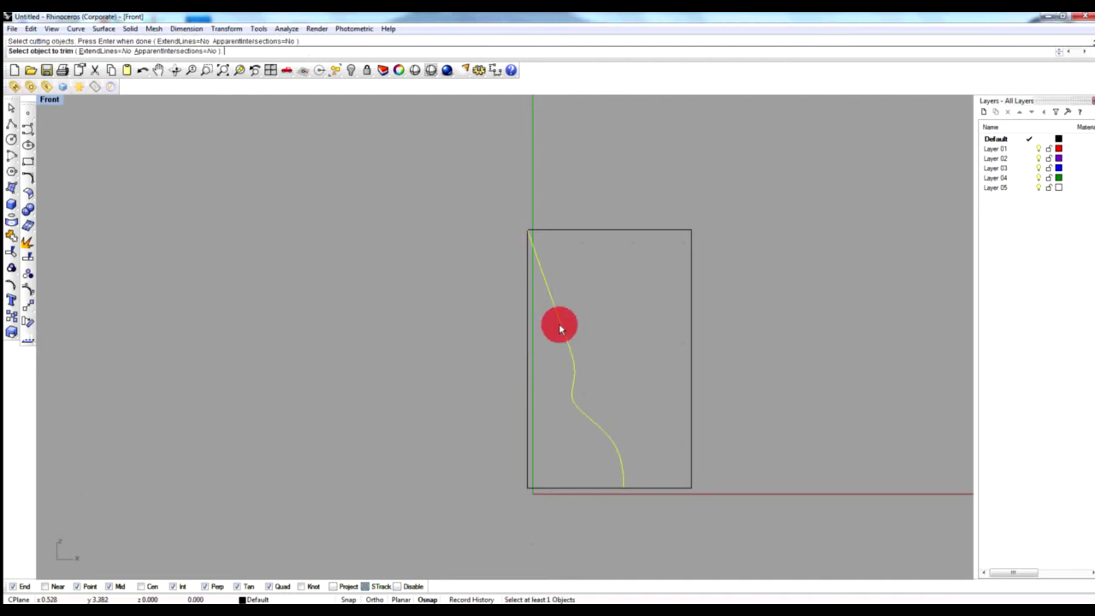
pyautogui.click(529, 328)
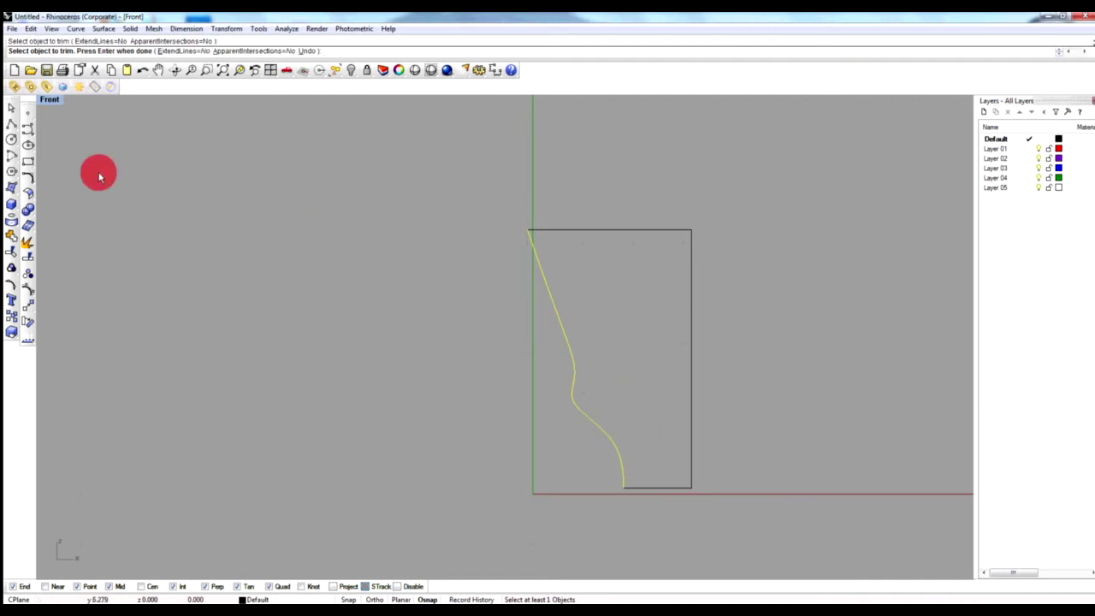
pyautogui.press('Return')
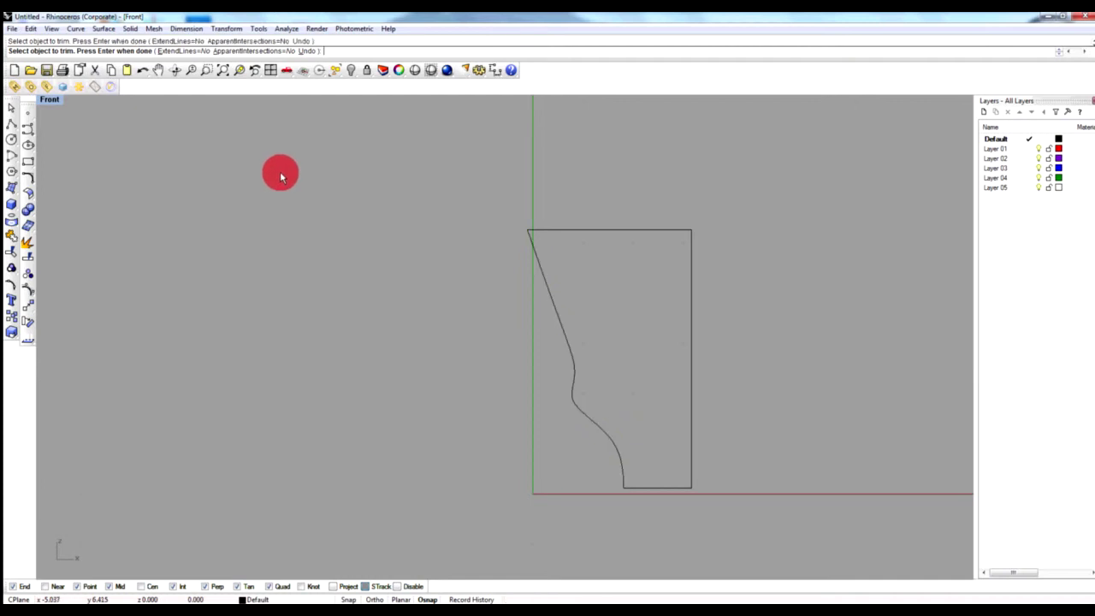
pyautogui.click(634, 231)
pyautogui.click(653, 310)
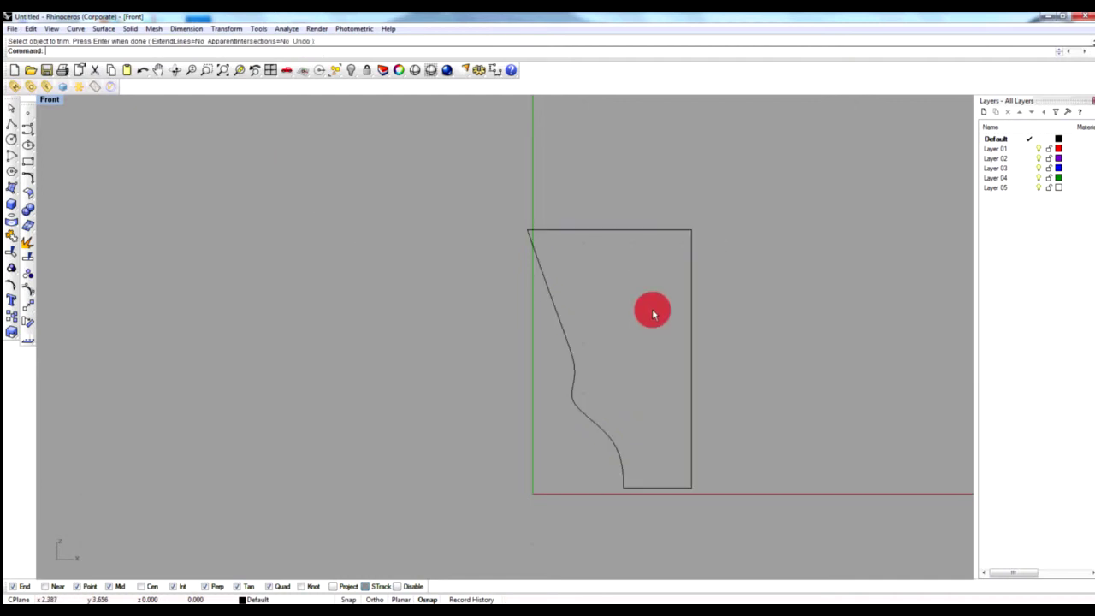
# - Join the wavy curve and the trimmed rectangle into one closed profile
pyautogui.moveTo(767, 193); pyautogui.dragTo(481, 519)
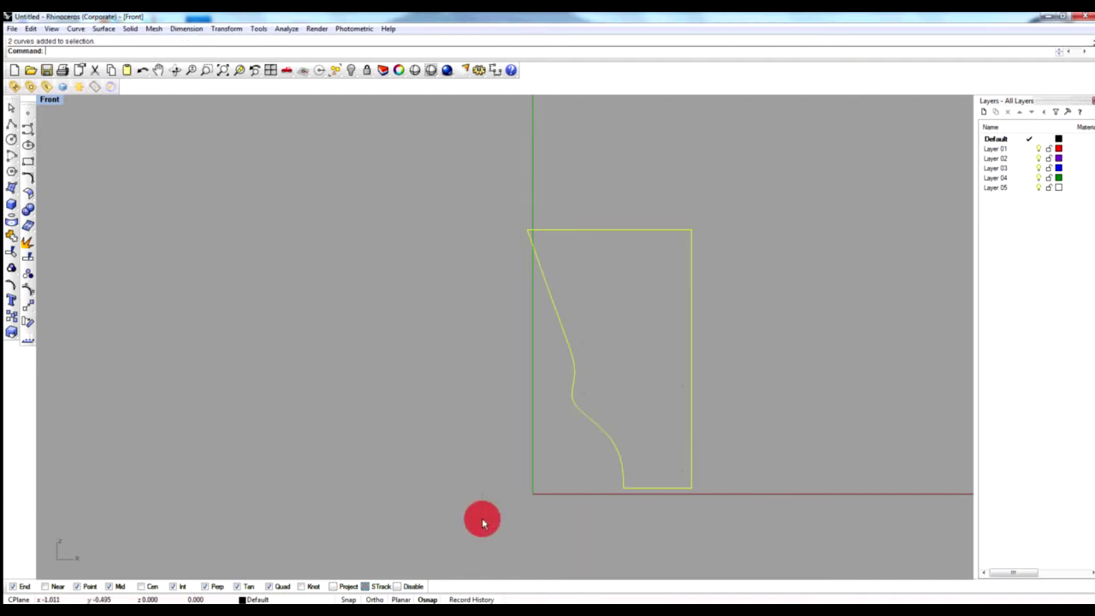
pyautogui.click(13, 246)
pyautogui.click(562, 293)
pyautogui.click(606, 284)
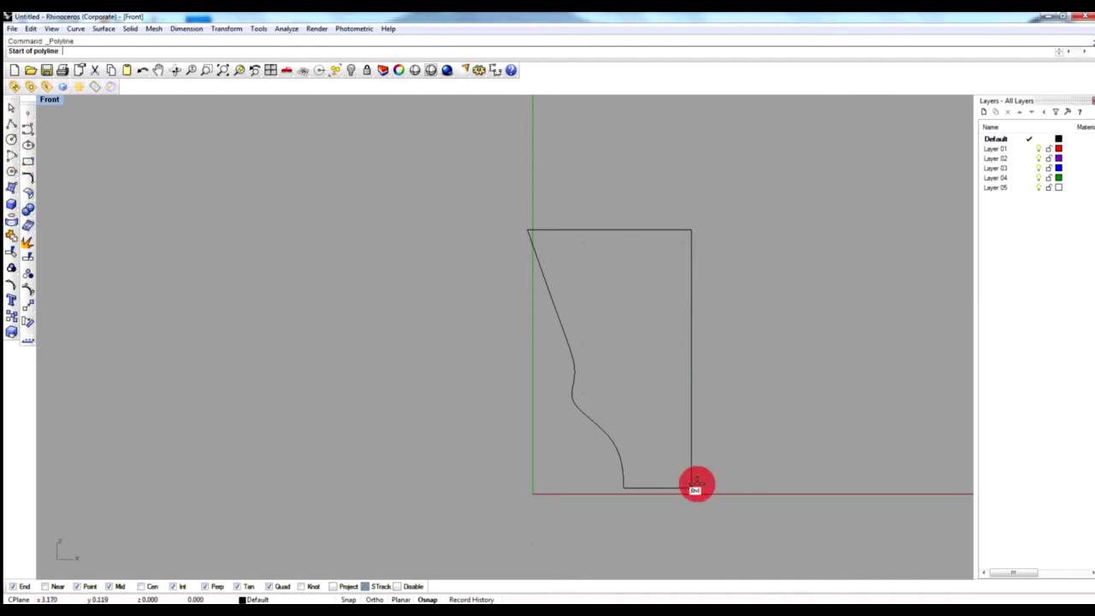
# - Draw a vertical polyline with Ortho on, from the profile's lower-right corner upward along its straight edge to beyond its top
pyautogui.click(693, 488)
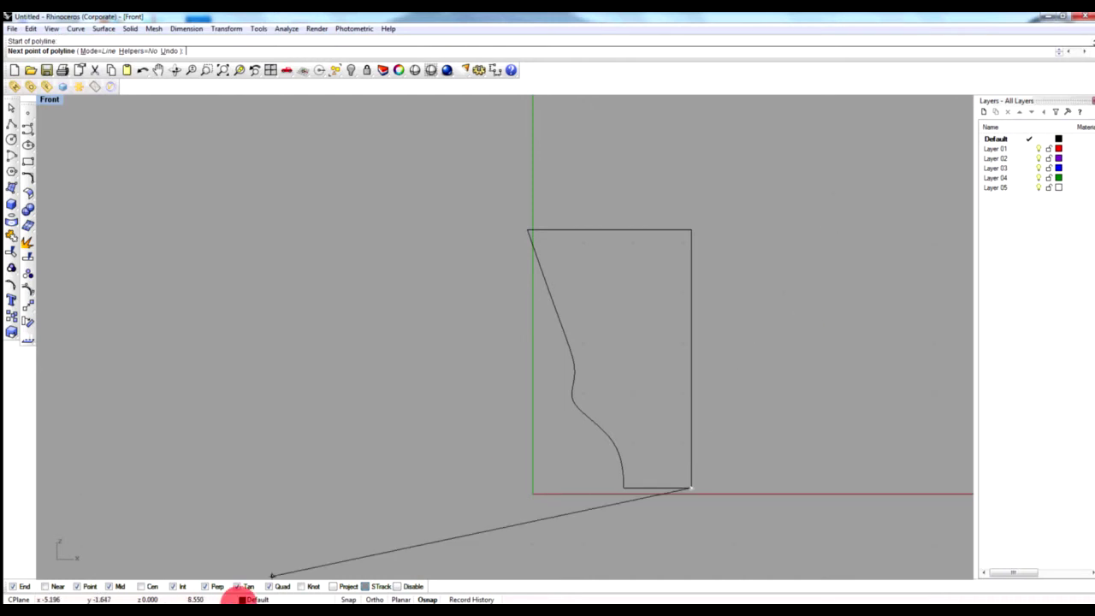
pyautogui.click(374, 598)
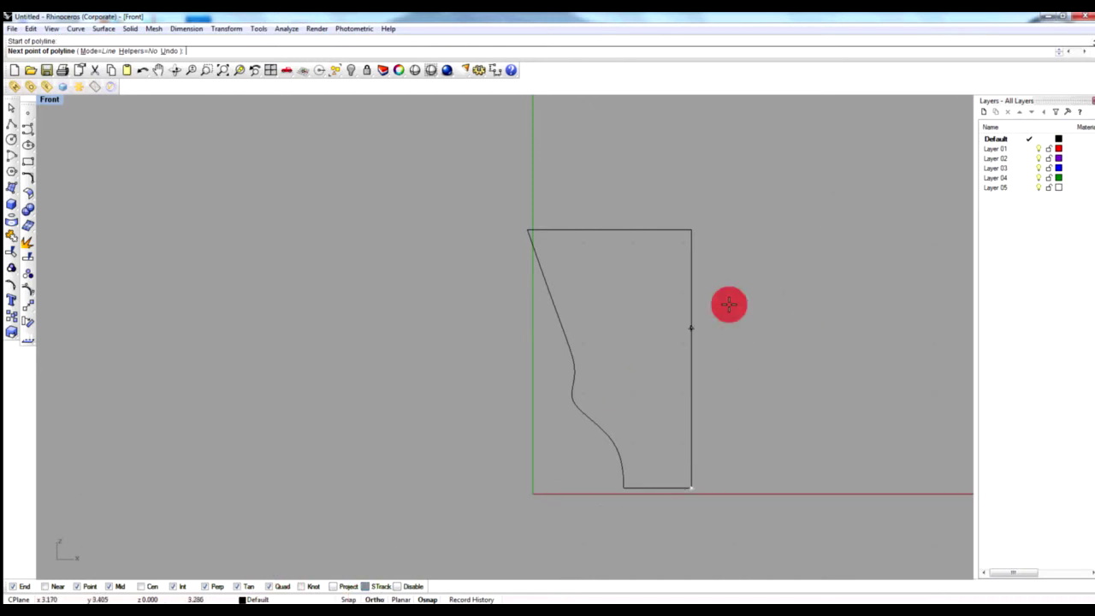
pyautogui.click(710, 159)
pyautogui.press('Return')
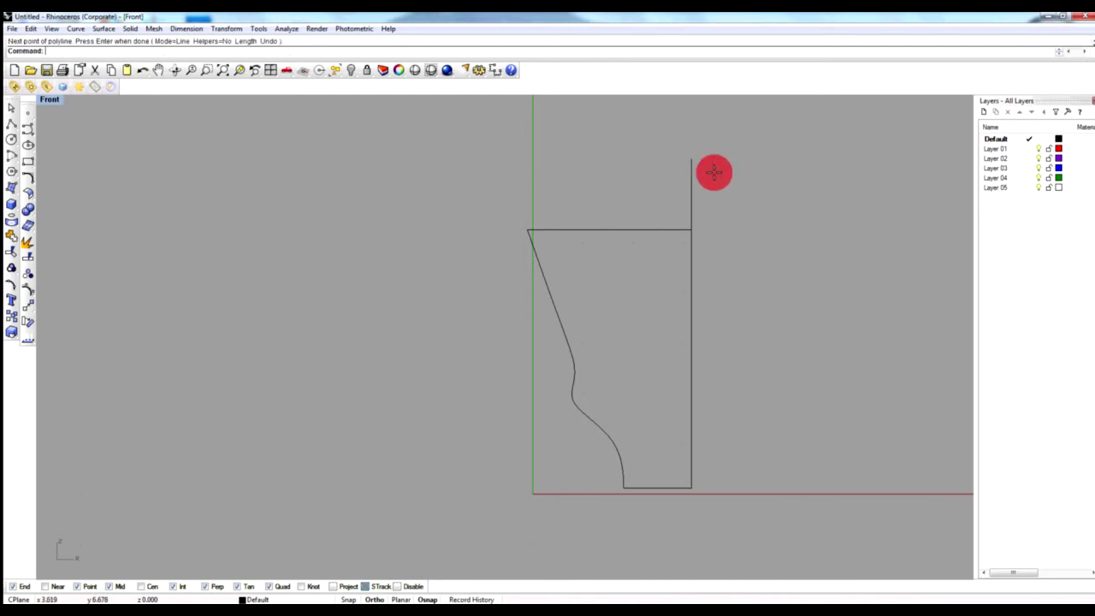
# - Move the vertical line straight down so it extends past both the top and bottom of the profile
pyautogui.click(689, 203)
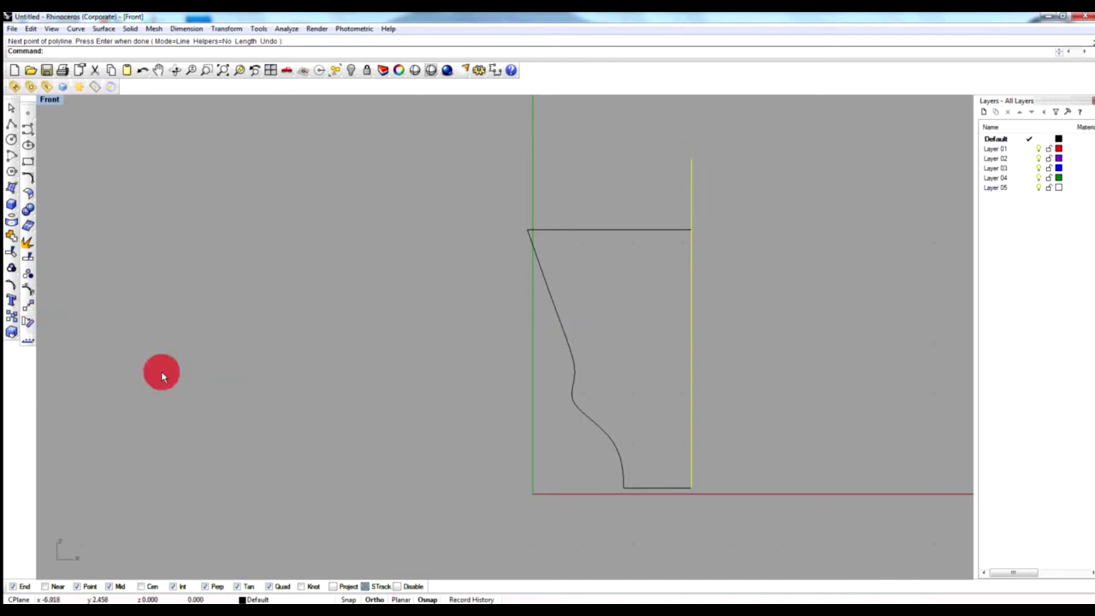
pyautogui.click(29, 305)
pyautogui.click(729, 289)
pyautogui.click(729, 306)
# - Copy the vertical line a short horizontal distance away from the profile's straight edge, leaving a gap between them
pyautogui.moveTo(741, 176); pyautogui.dragTo(585, 198)
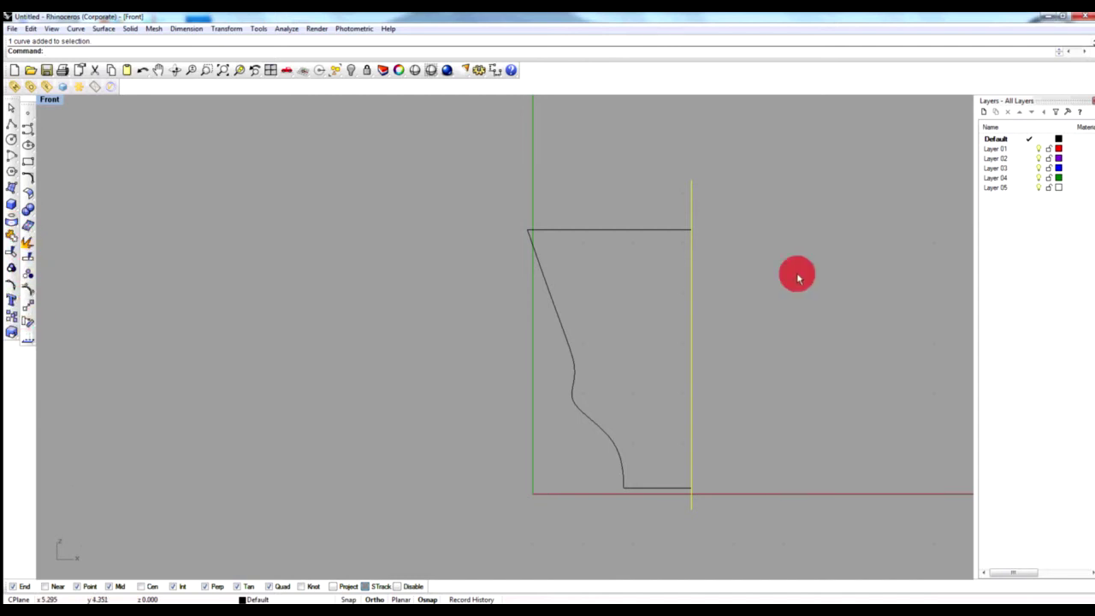
pyautogui.click(777, 190)
pyautogui.moveTo(777, 190); pyautogui.dragTo(570, 197)
pyautogui.click(12, 321)
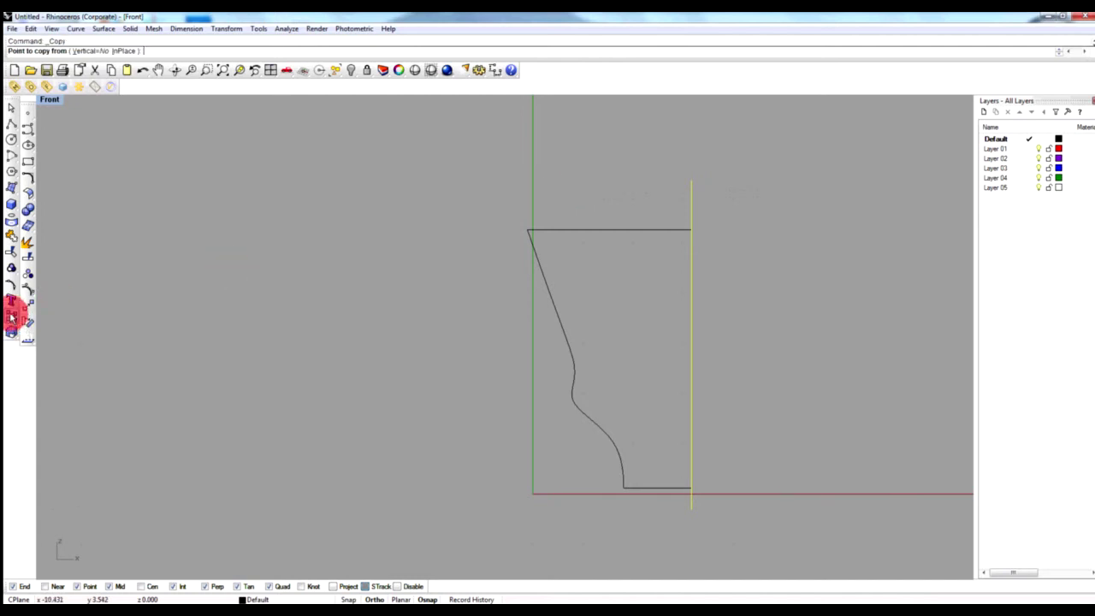
pyautogui.click(689, 159)
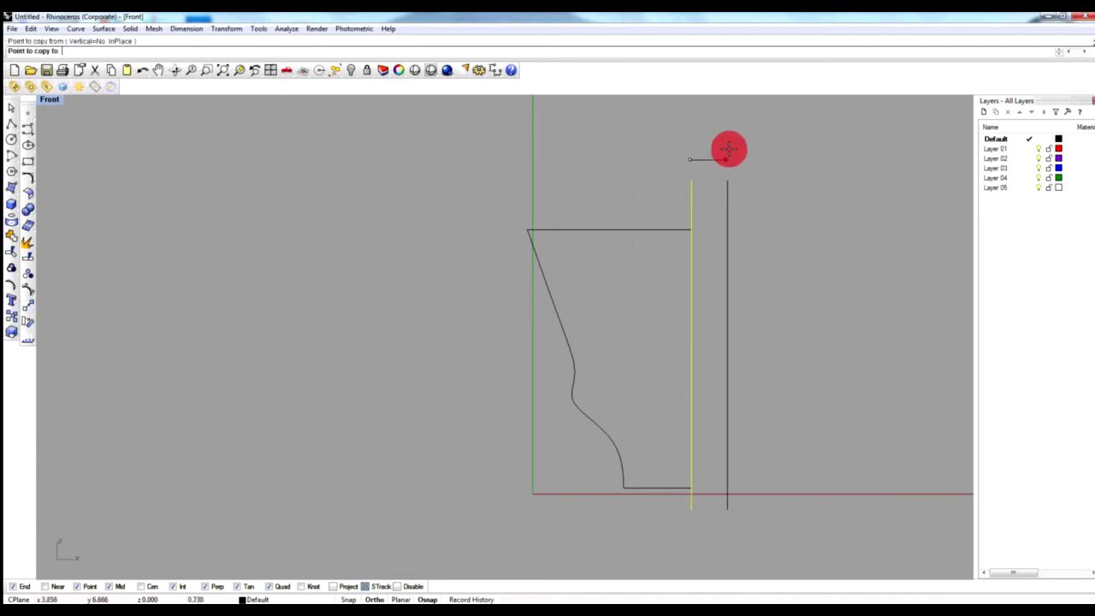
pyautogui.click(759, 141)
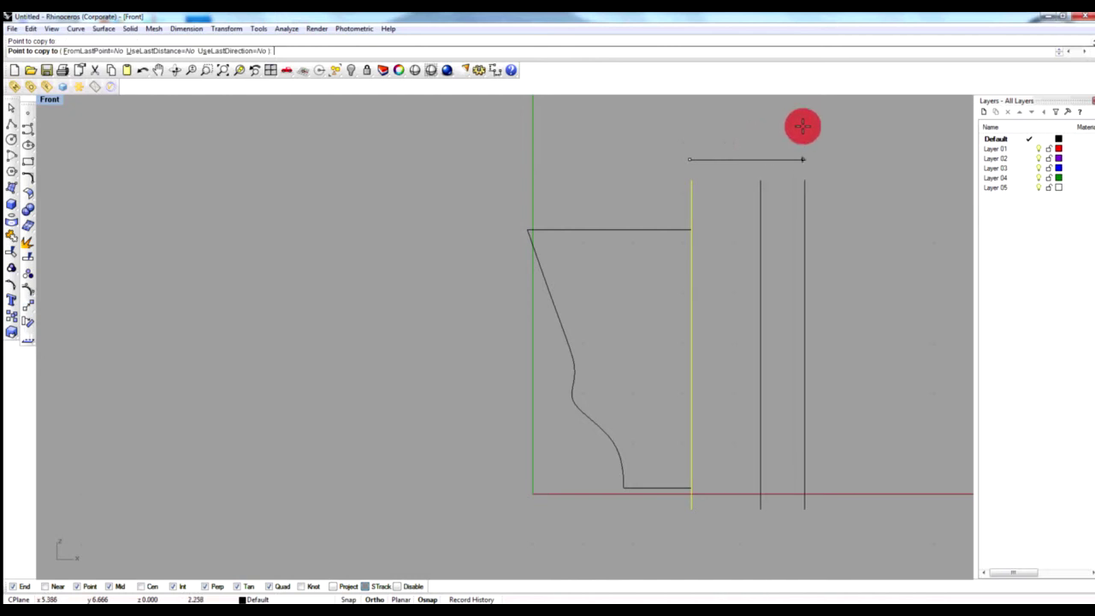
pyautogui.press('Return')
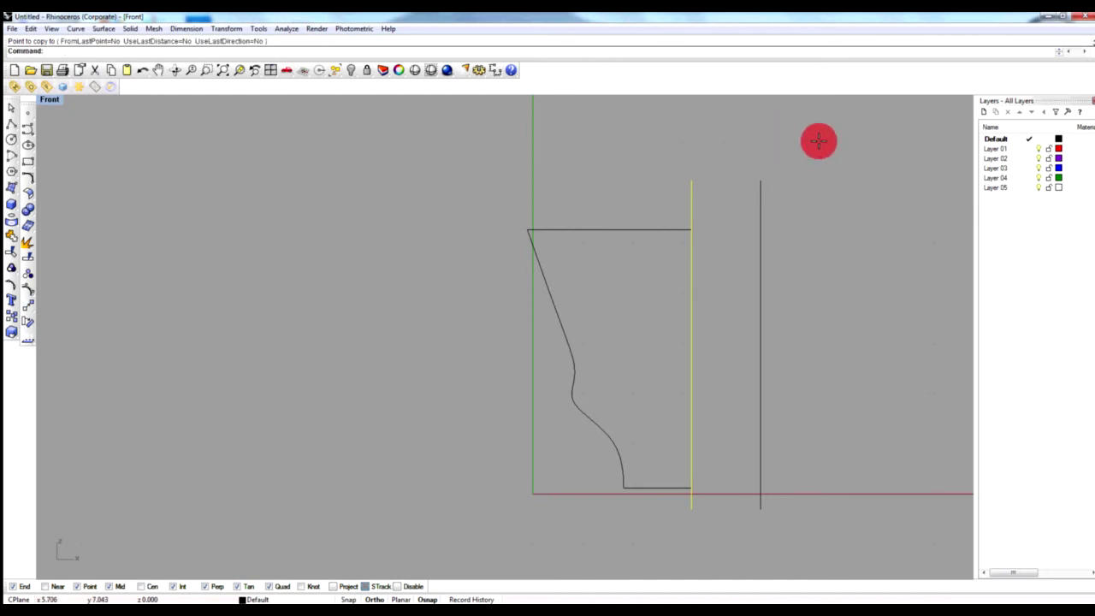
pyautogui.click(827, 186)
# - Copy the profile and both vertical lines as a second set farther along the red axis in the maximized Perspective viewport
pyautogui.scroll(-5, 521, 266)
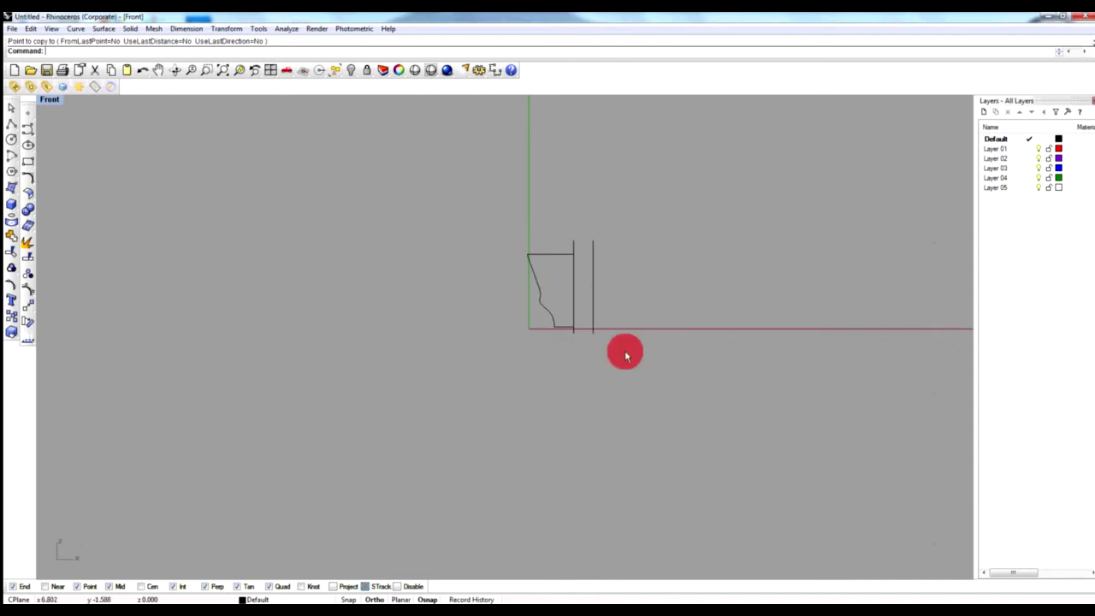
pyautogui.doubleClick(51, 101)
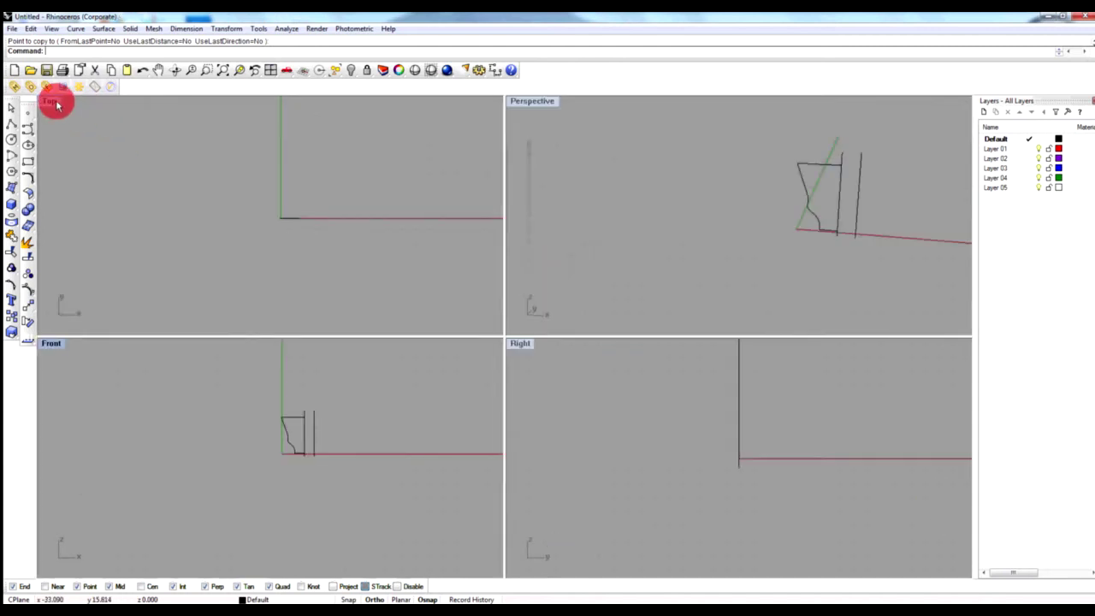
pyautogui.doubleClick(523, 100)
pyautogui.scroll(-2, 605, 369)
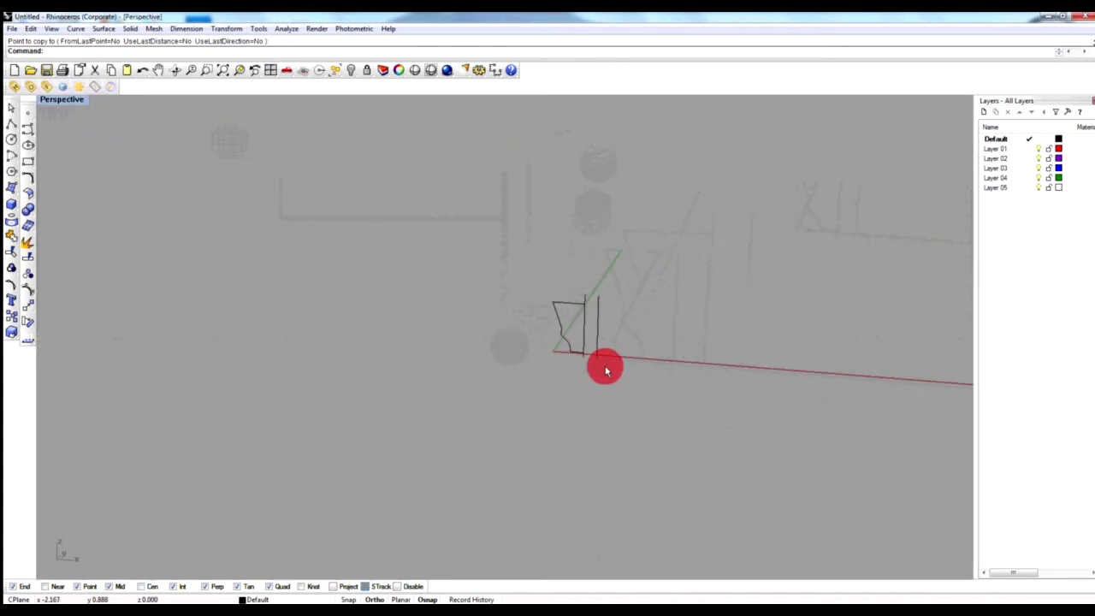
pyautogui.scroll(4, 667, 345)
pyautogui.click(419, 232)
pyautogui.click(557, 249)
pyautogui.moveTo(521, 210); pyautogui.dragTo(377, 285)
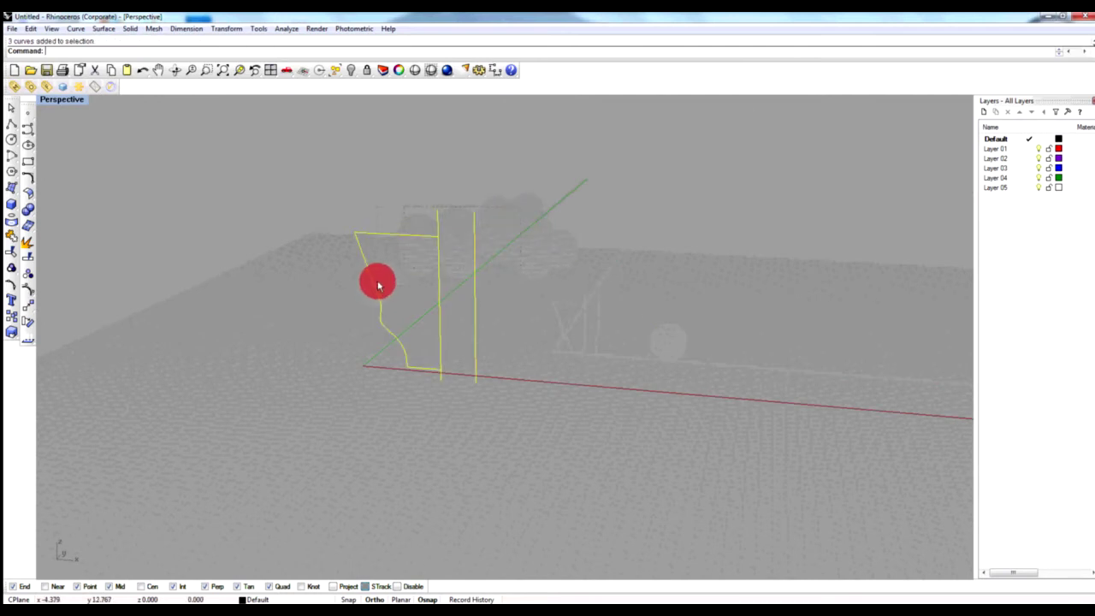
pyautogui.click(12, 317)
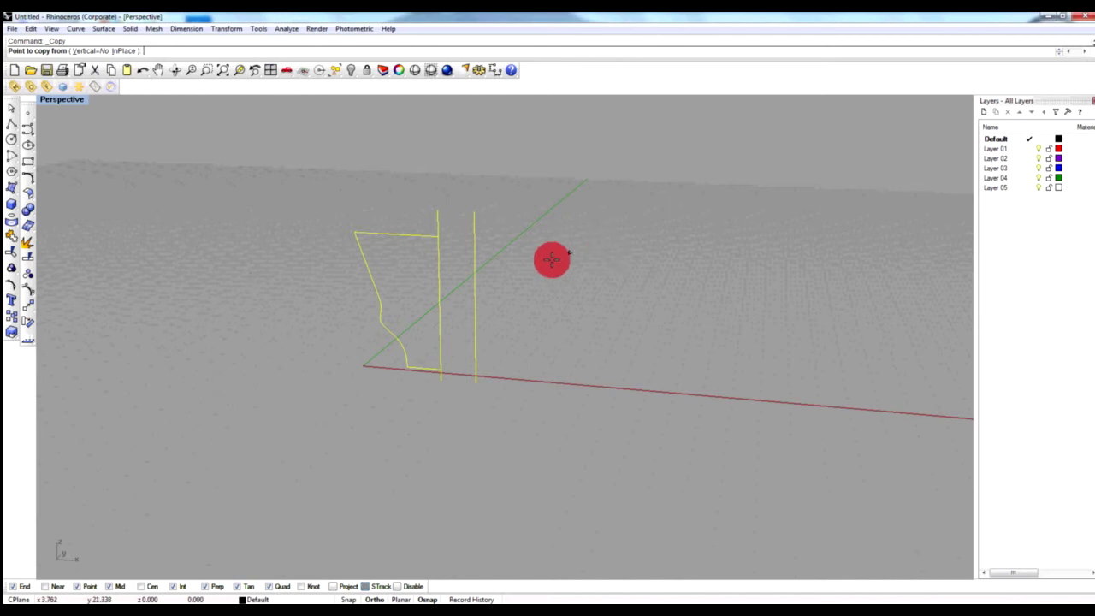
pyautogui.click(488, 185)
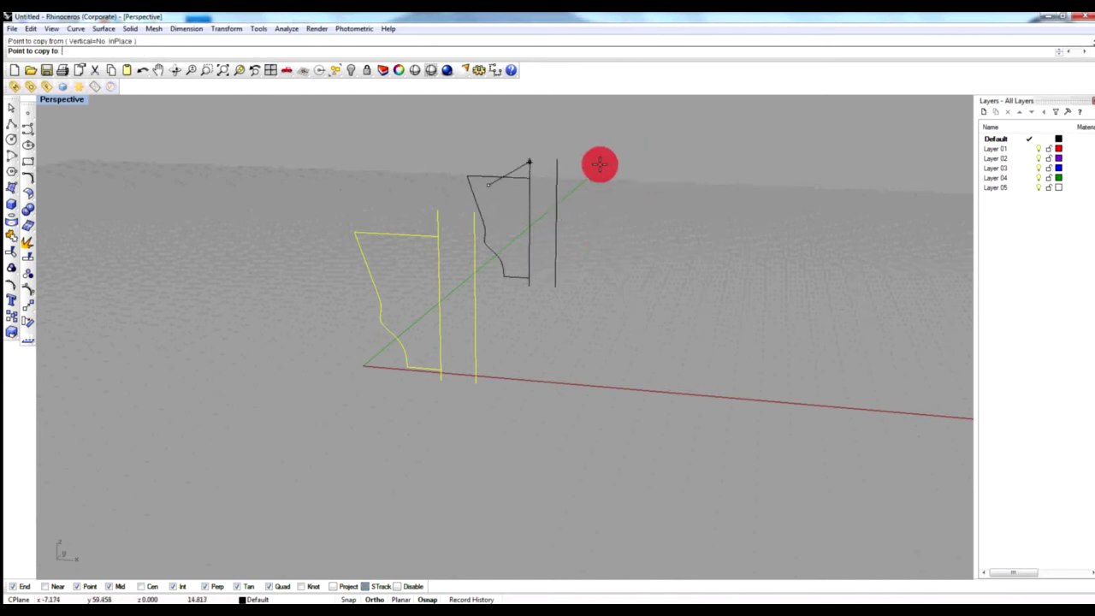
pyautogui.click(620, 183)
pyautogui.press('Return')
pyautogui.press('Escape')
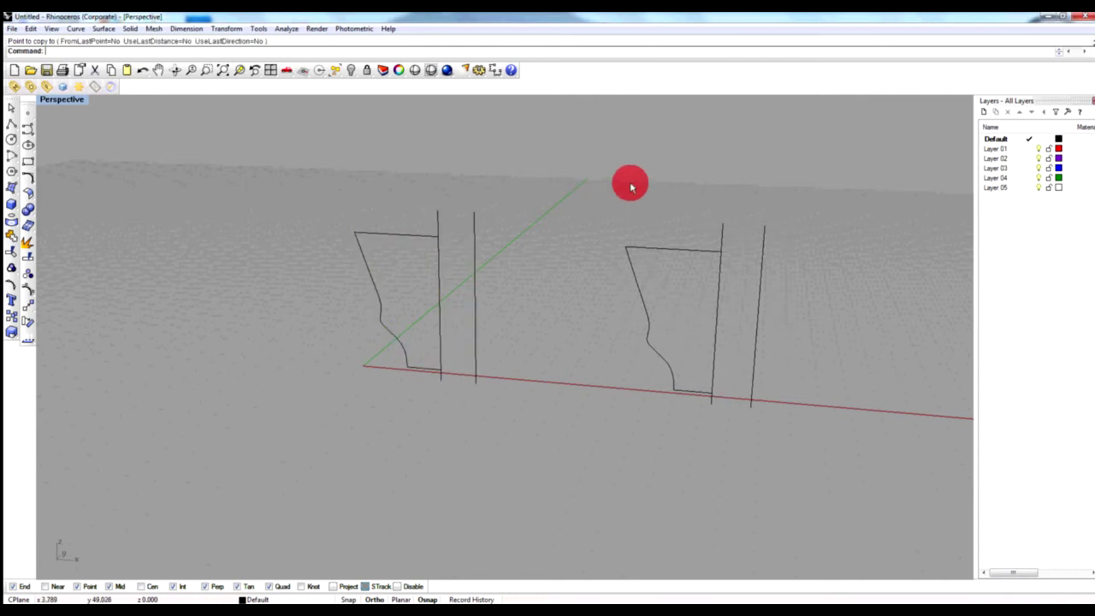
# - Delete the spare axes, leaving the original profile with its touching line and the copied profile with its offset line
pyautogui.click(723, 223)
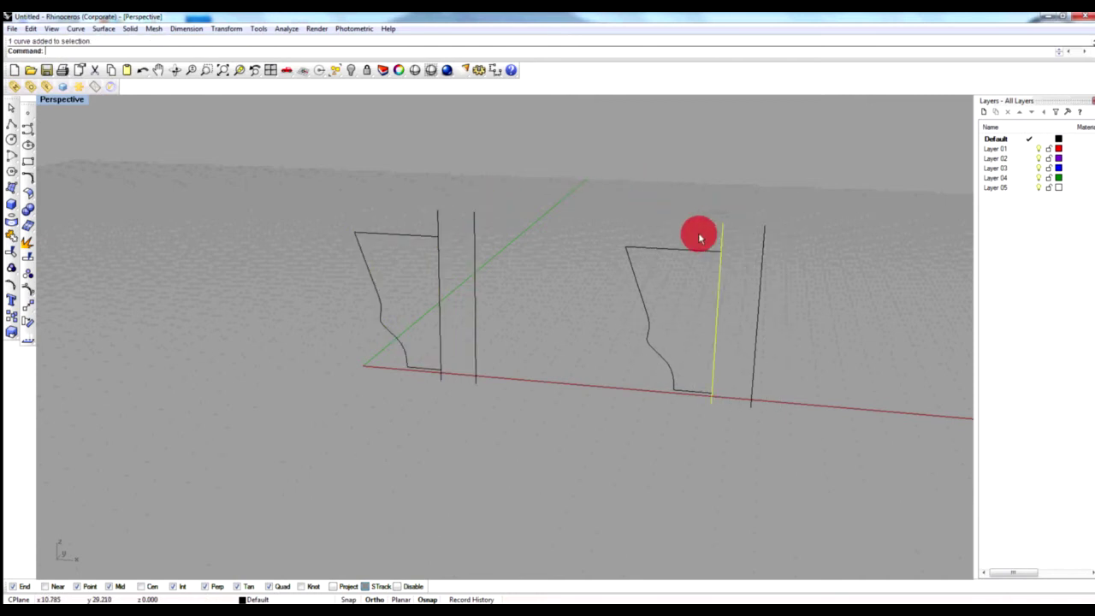
pyautogui.press('Delete')
pyautogui.press('Delete')
pyautogui.click(424, 233)
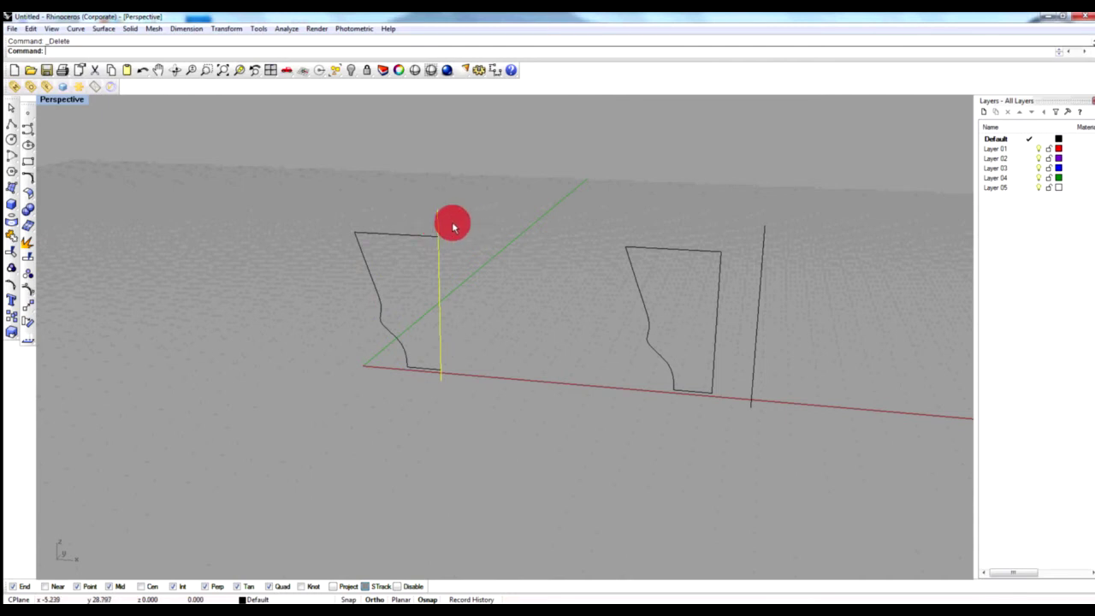
pyautogui.click(710, 252)
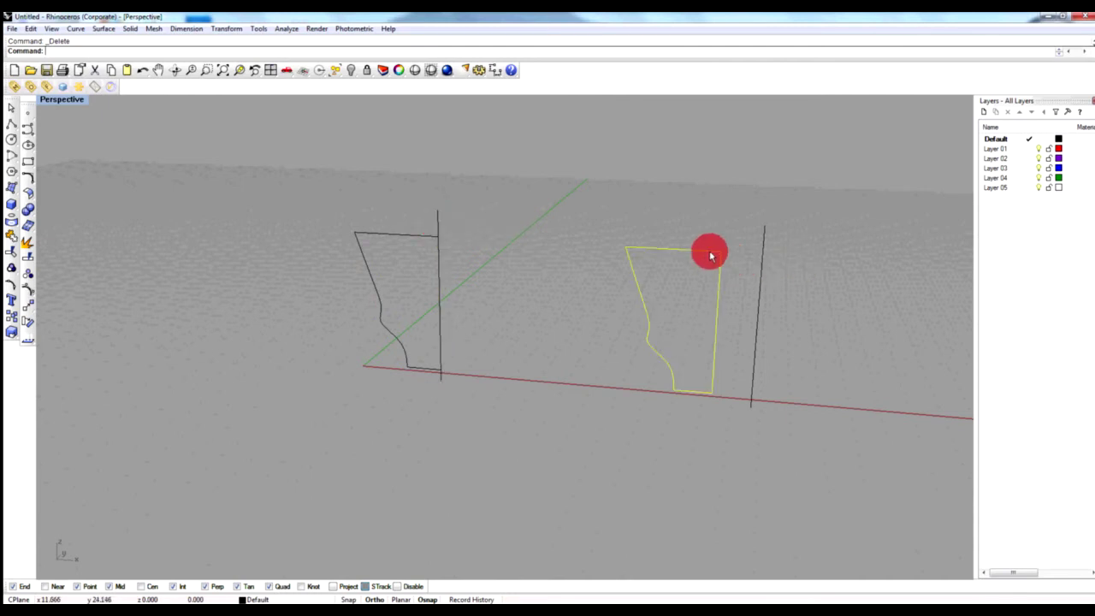
pyautogui.click(762, 248)
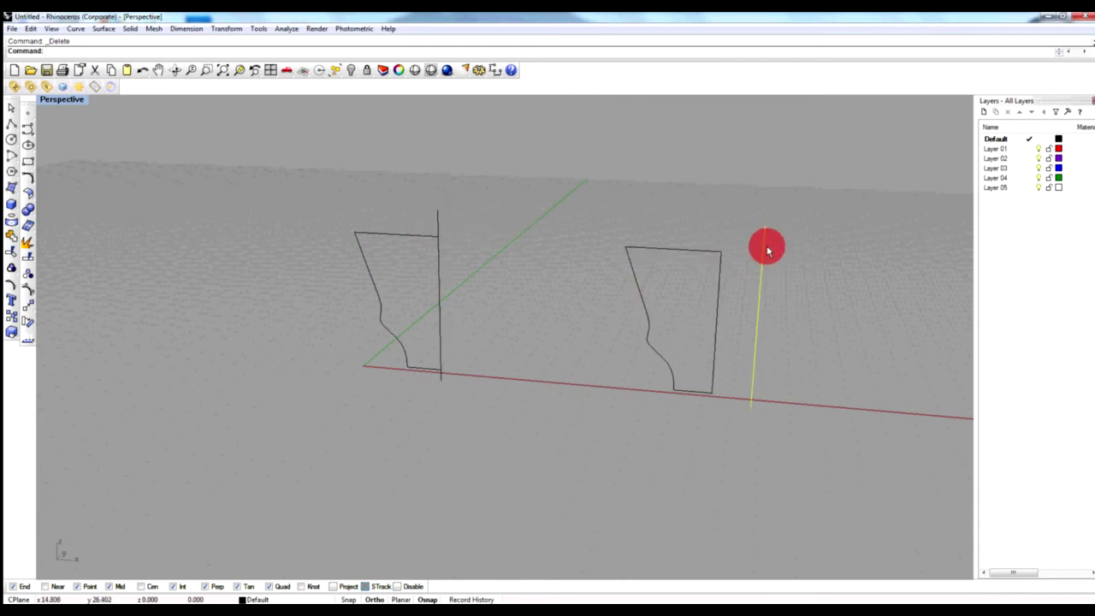
pyautogui.click(462, 183)
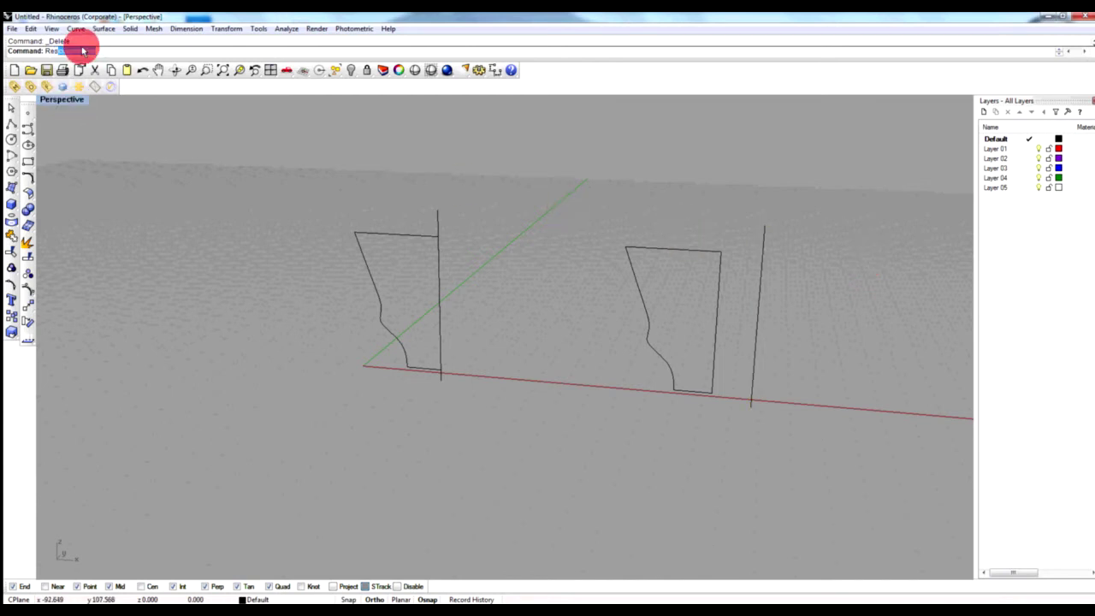
# - Revolve the original profile 360 degrees from start angle 0 around the ends of the vertical line touching its straight edge
pyautogui.write('o')
pyautogui.press('Return')
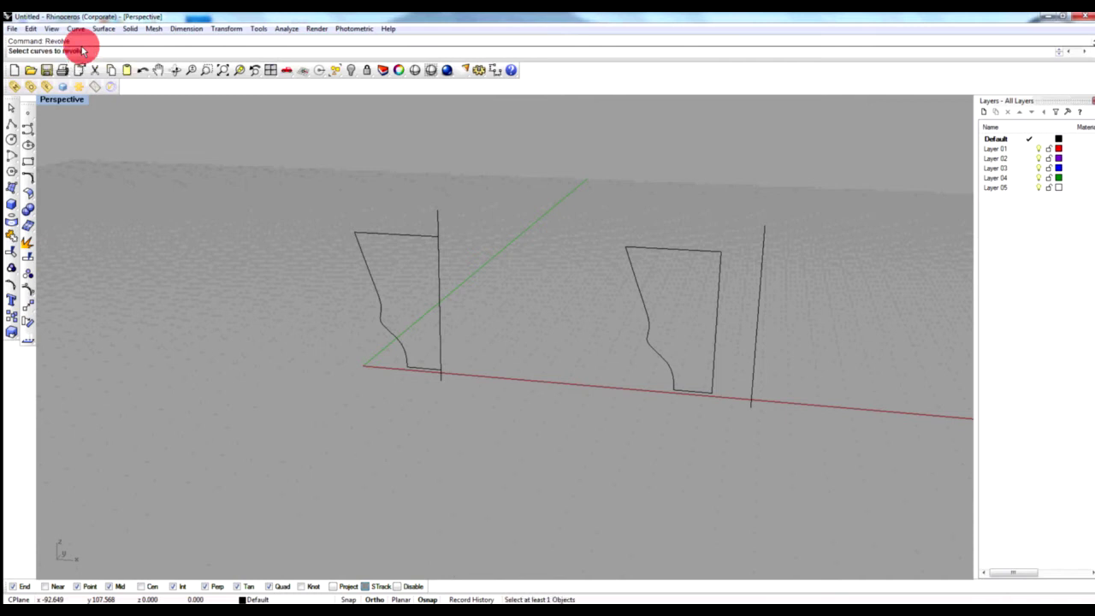
pyautogui.click(421, 240)
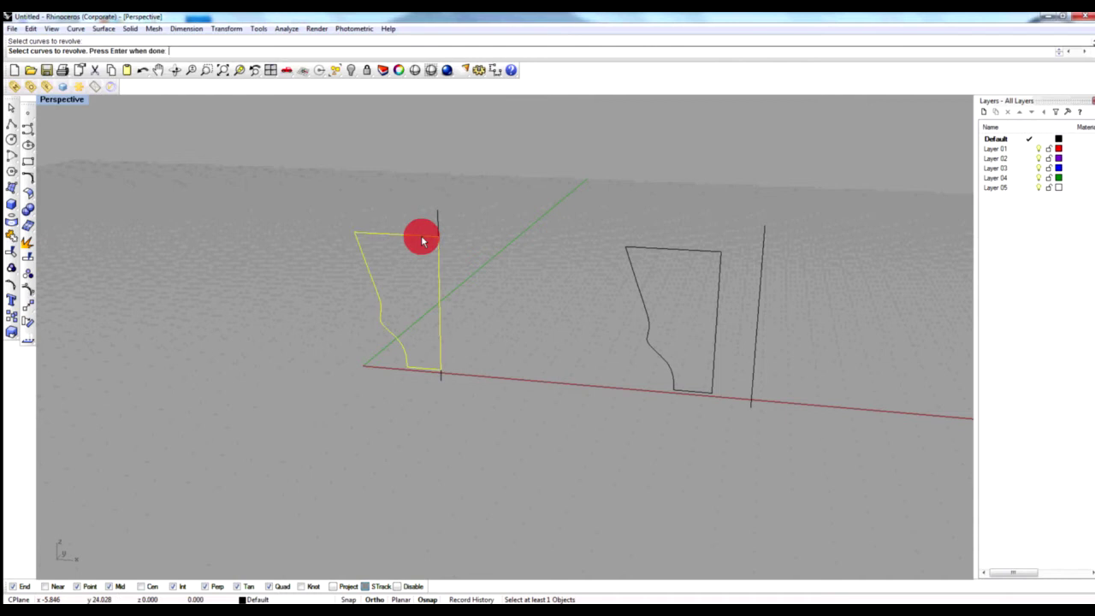
pyautogui.press('Return')
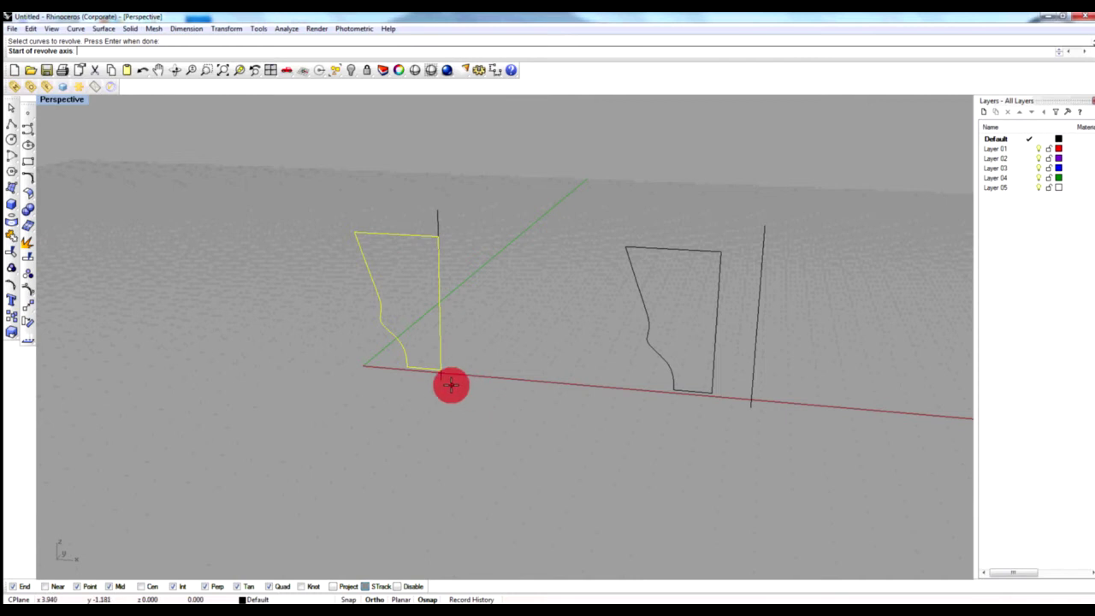
pyautogui.click(442, 376)
pyautogui.click(437, 208)
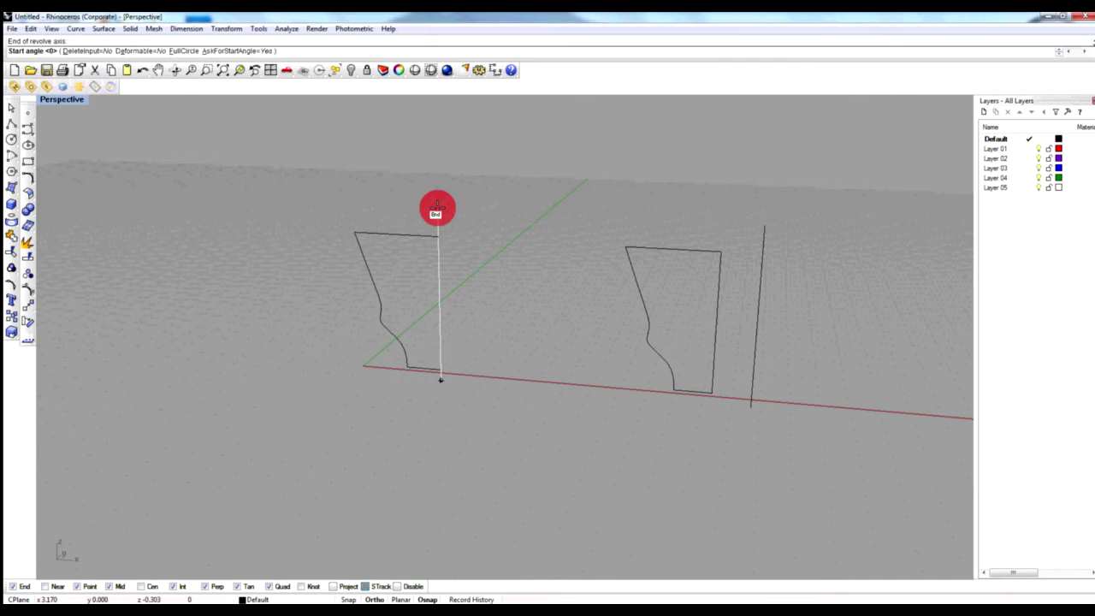
pyautogui.press('Return')
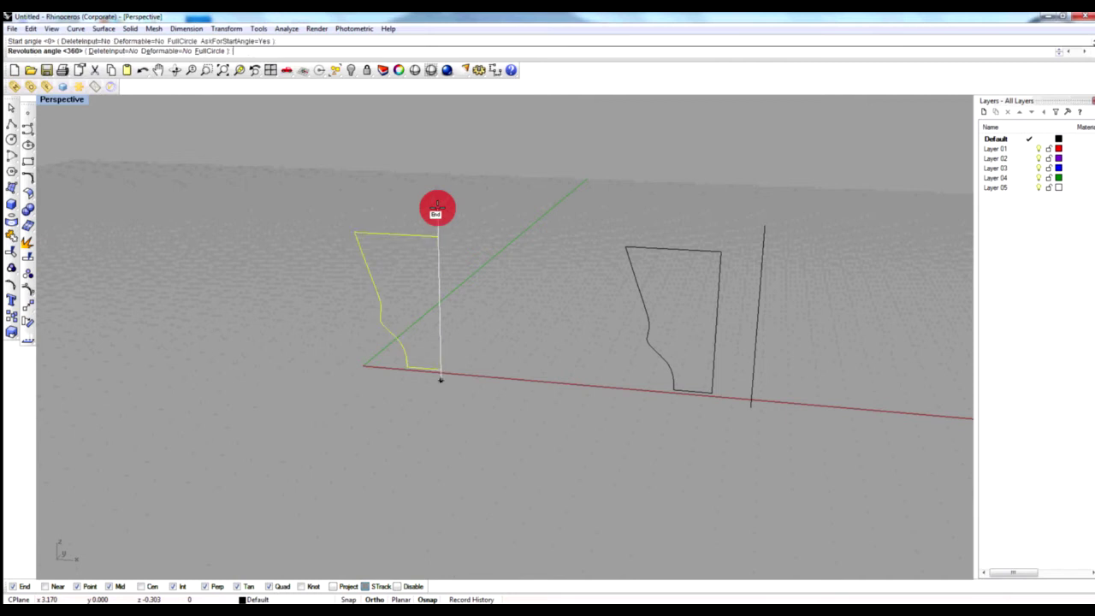
pyautogui.press('Return')
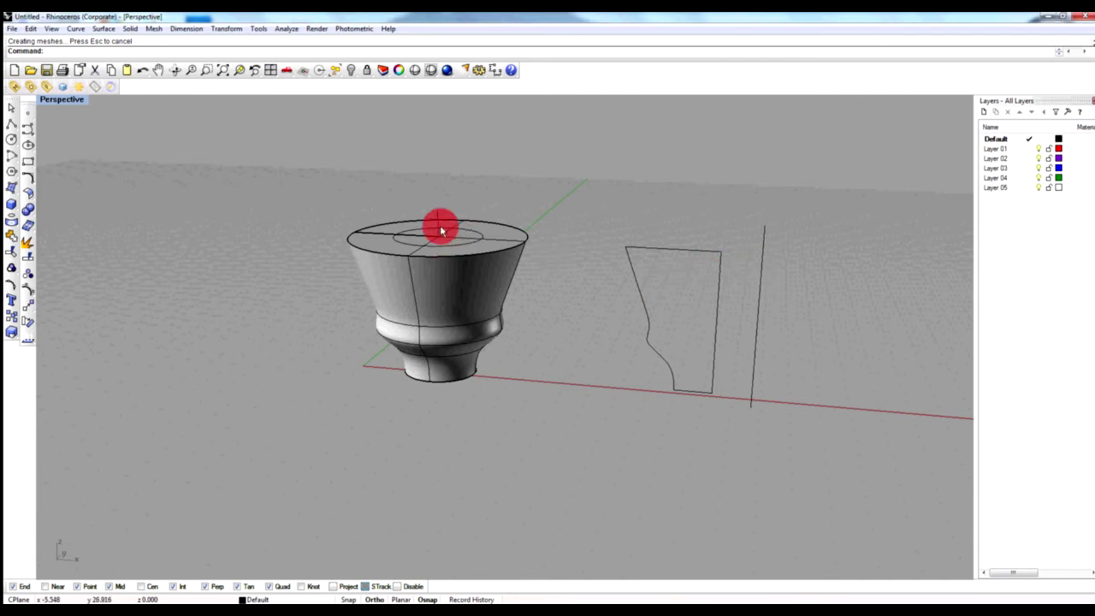
# - Revolve the copied profile a full 360 degrees around its offset vertical line, using the line's lower and upper ends as the axis
pyautogui.click(684, 252)
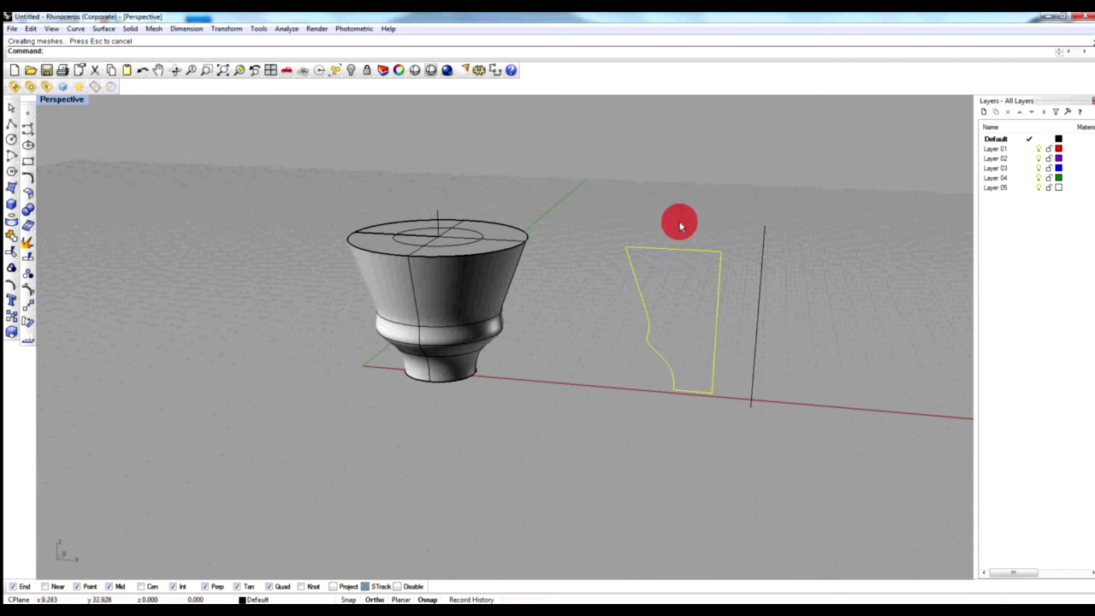
pyautogui.write('Re')
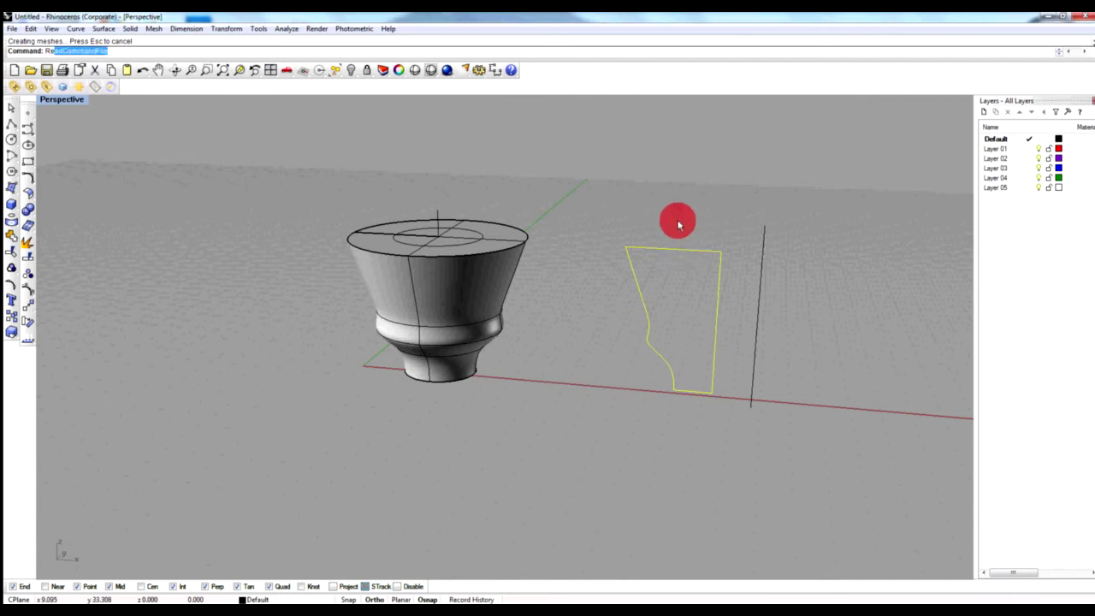
pyautogui.write('vo')
pyautogui.press('Return')
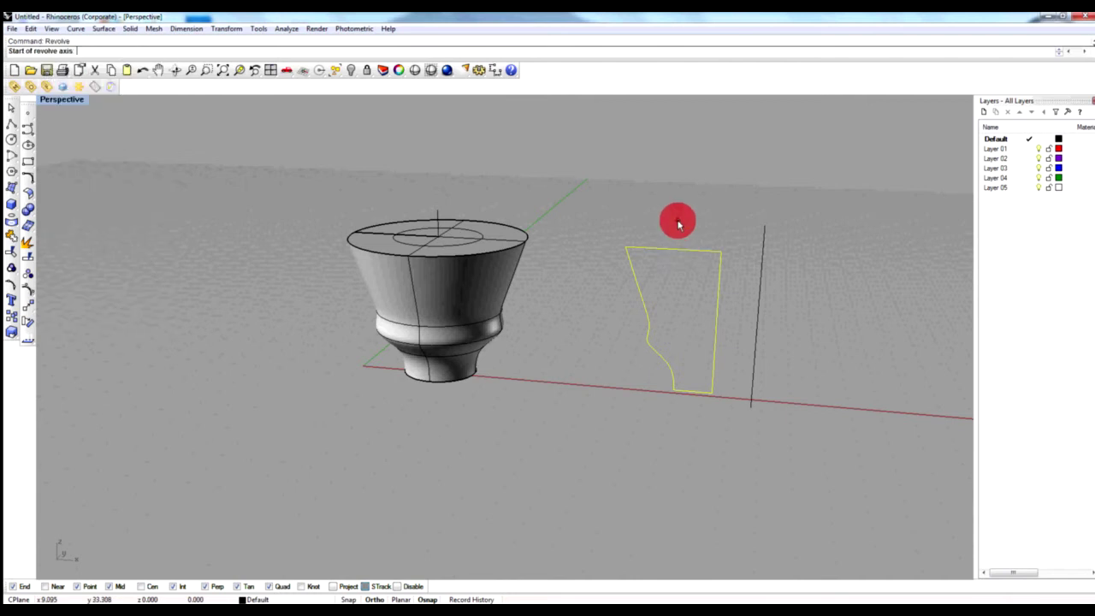
pyautogui.click(751, 405)
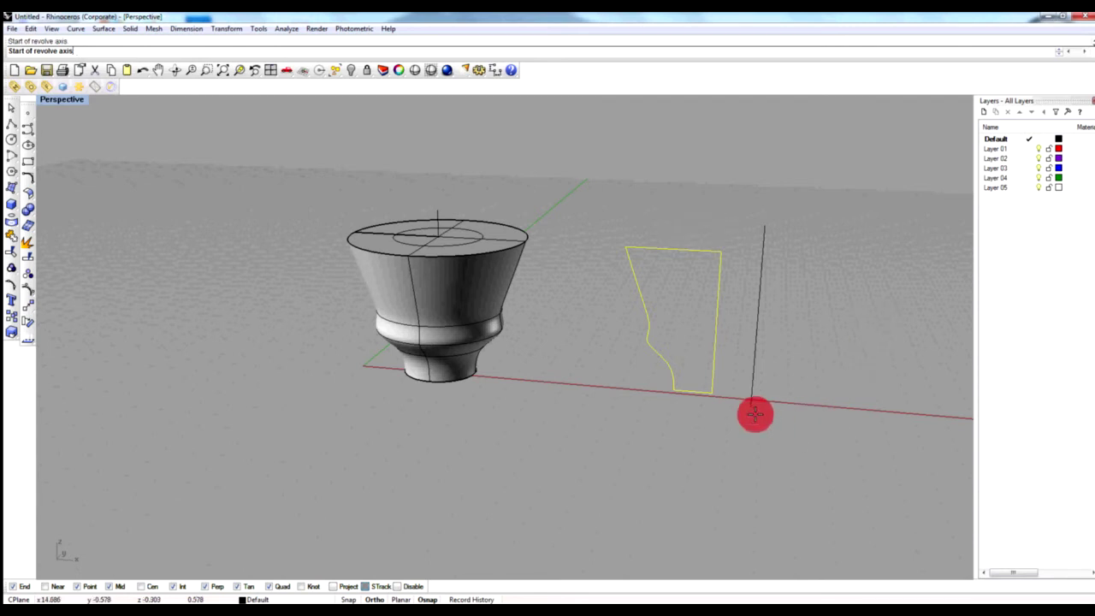
pyautogui.click(770, 228)
pyautogui.press('Return')
pyautogui.press('Return')
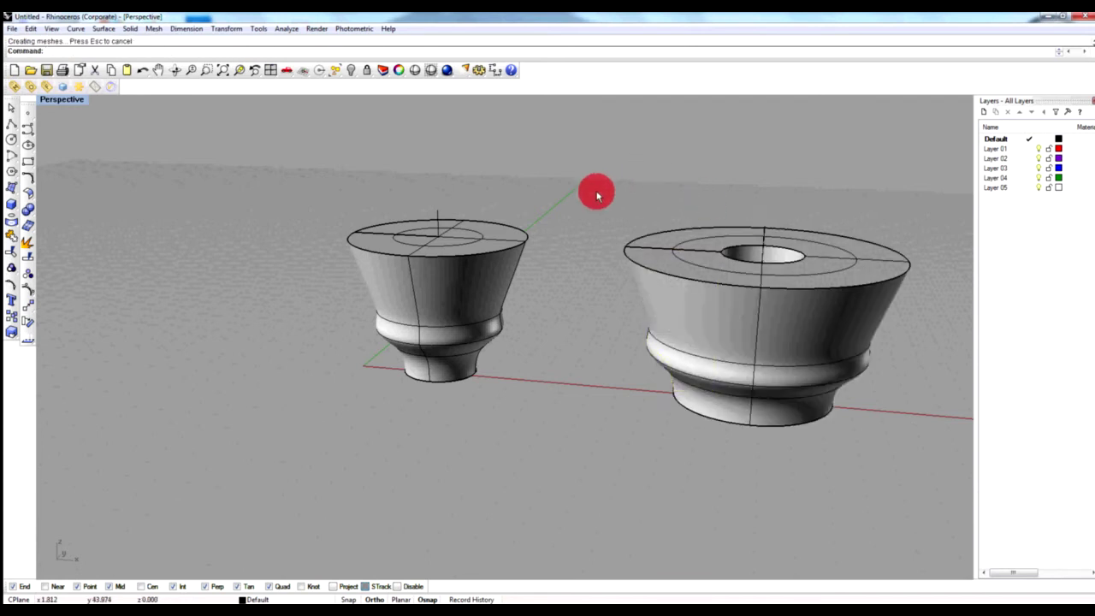
pyautogui.moveTo(597, 196)
pyautogui.mouseDown(button='right')
pyautogui.moveTo(574, 237)
pyautogui.moveTo(560, 310)
pyautogui.moveTo(581, 294)
pyautogui.moveTo(589, 203)
pyautogui.moveTo(576, 225)
pyautogui.moveTo(579, 296)
pyautogui.moveTo(611, 337)
pyautogui.moveTo(602, 232)
pyautogui.moveTo(522, 225)
pyautogui.moveTo(590, 274)
pyautogui.moveTo(604, 220)
pyautogui.moveTo(541, 248)
pyautogui.moveTo(625, 259)
pyautogui.moveTo(584, 242)
pyautogui.moveTo(618, 242)
pyautogui.moveTo(596, 174)
pyautogui.moveTo(522, 215)
pyautogui.moveTo(631, 227)
pyautogui.moveTo(559, 232)
pyautogui.moveTo(644, 305)
pyautogui.moveTo(540, 262)
pyautogui.moveTo(484, 254)
pyautogui.moveTo(613, 279)
pyautogui.moveTo(614, 319)
pyautogui.moveTo(599, 259)
pyautogui.moveTo(420, 188)
pyautogui.moveTo(354, 198)
pyautogui.moveTo(623, 208)
pyautogui.moveTo(599, 211)
pyautogui.moveTo(624, 211)
pyautogui.moveTo(637, 271)
pyautogui.moveTo(545, 210)
pyautogui.moveTo(590, 205)
pyautogui.mouseUp(button='right')
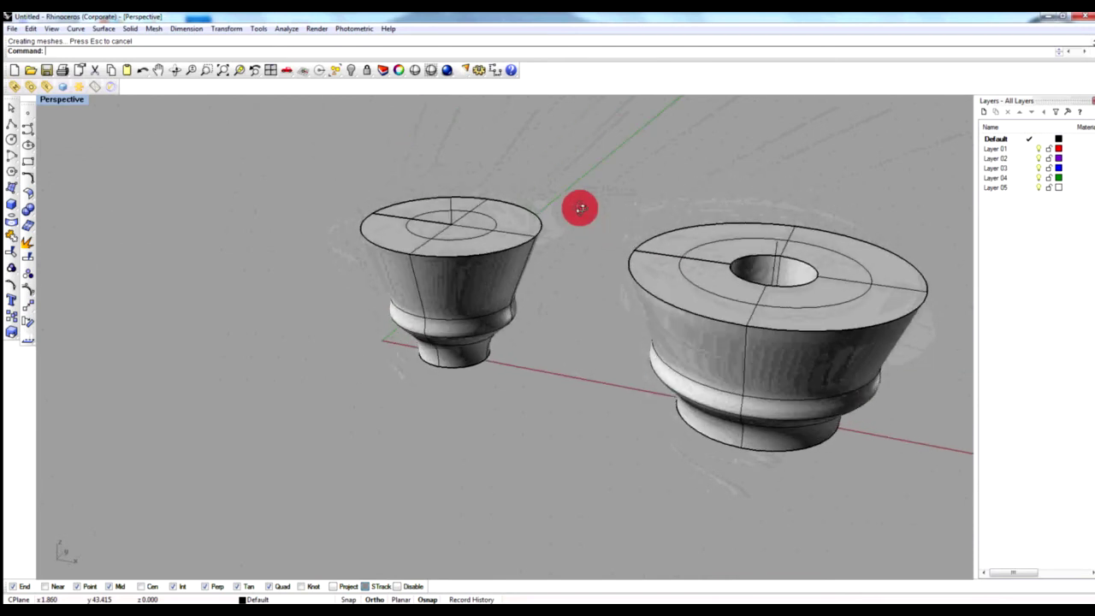
pyautogui.moveTo(596, 205); pyautogui.dragTo(595, 189, button='right')
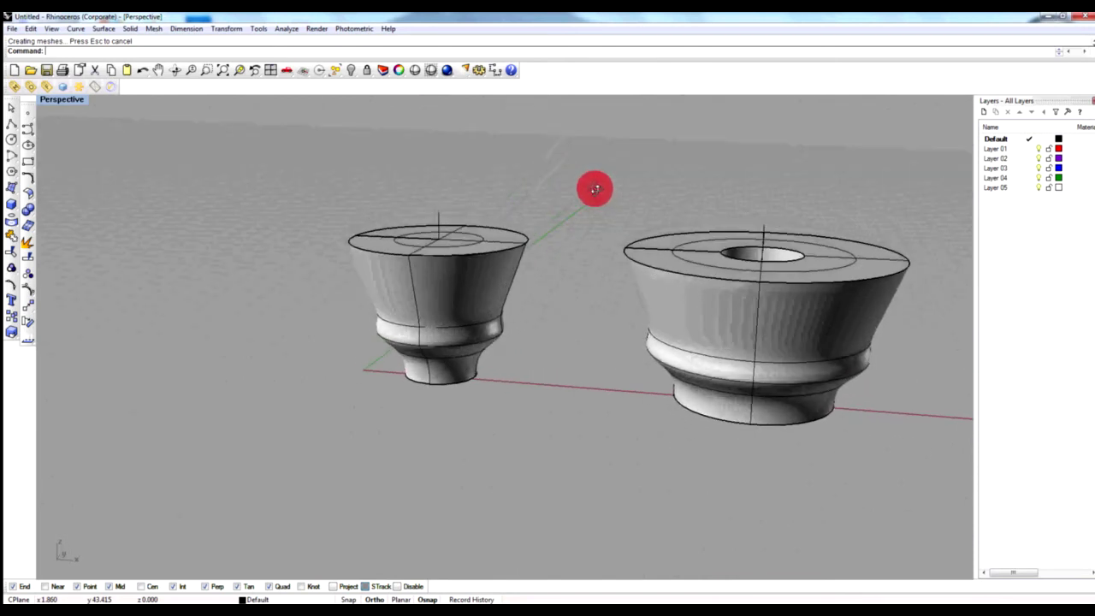
pyautogui.moveTo(577, 236); pyautogui.dragTo(583, 208, button='right')
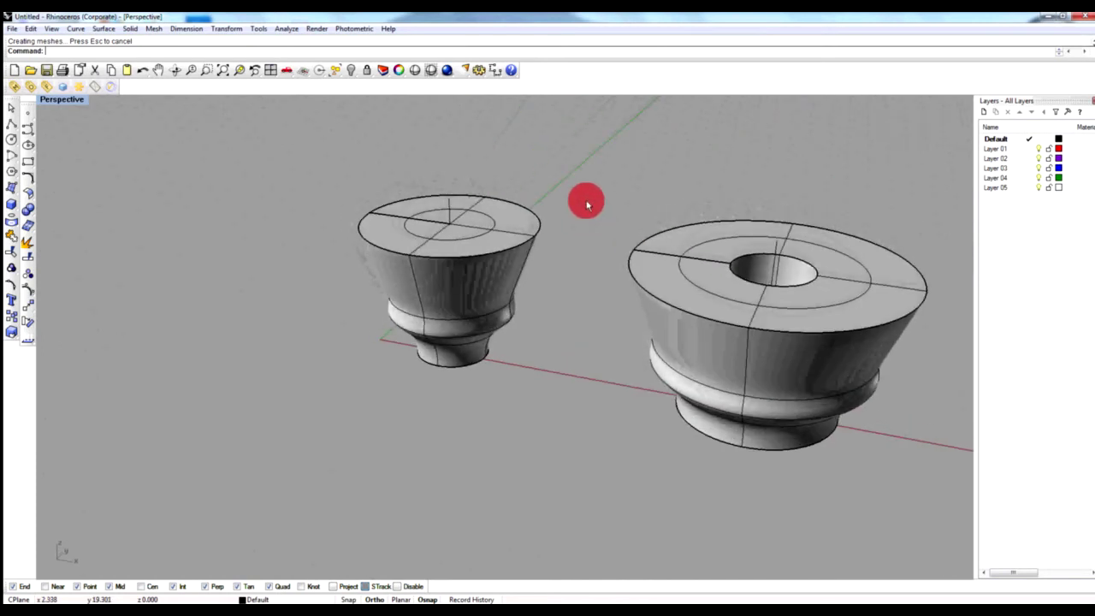
# - Return to the four-viewport layout and delete both revolved solids together with all remaining curves and surfaces
pyautogui.doubleClick(74, 99)
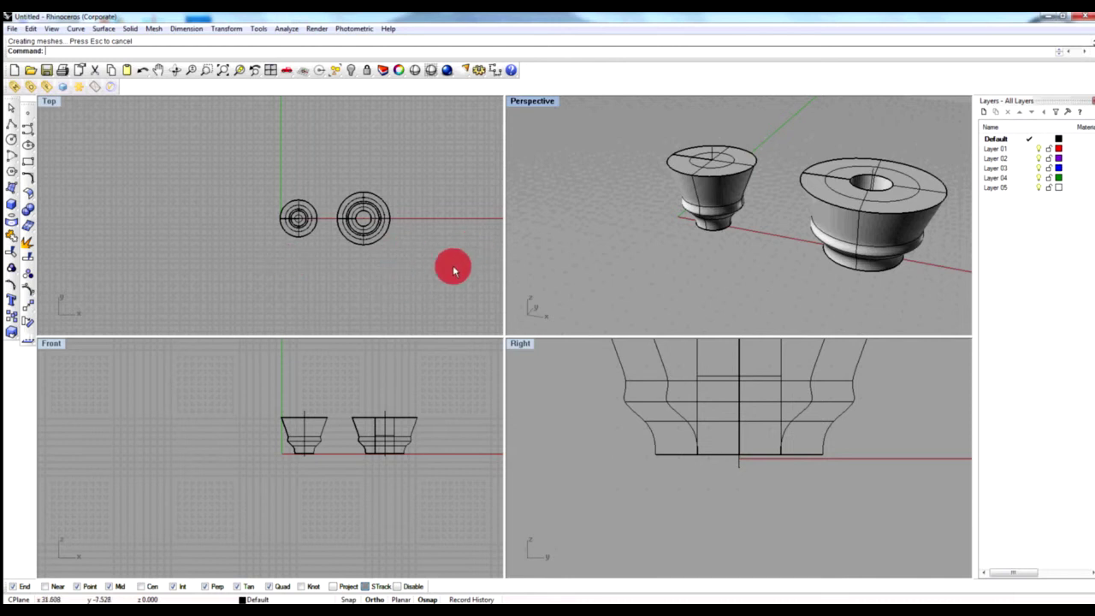
pyautogui.hotkey('ctrl', 'a')
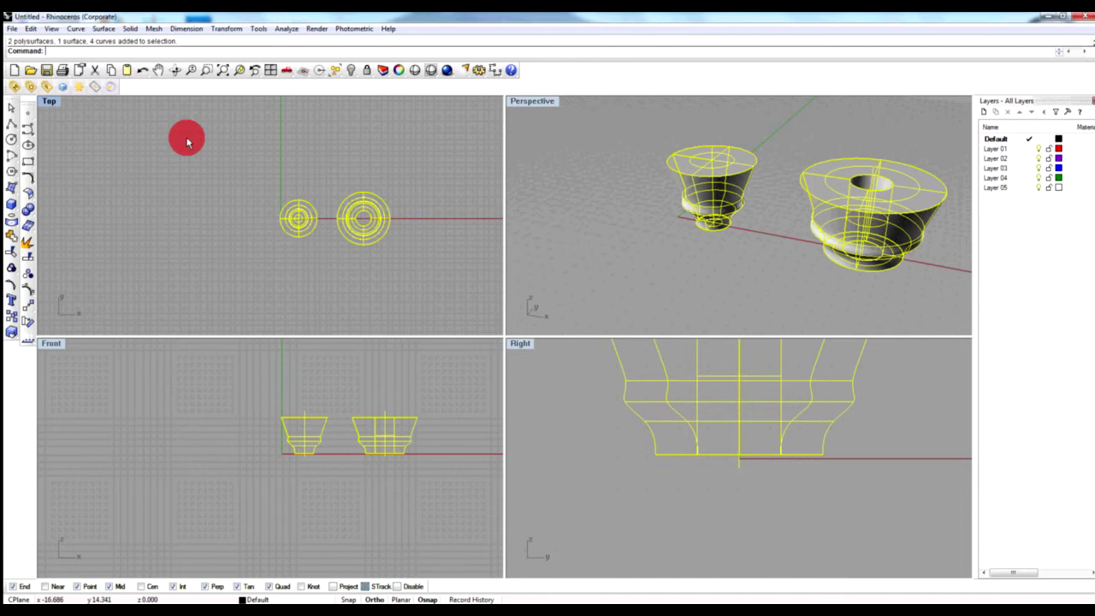
pyautogui.press('Delete')
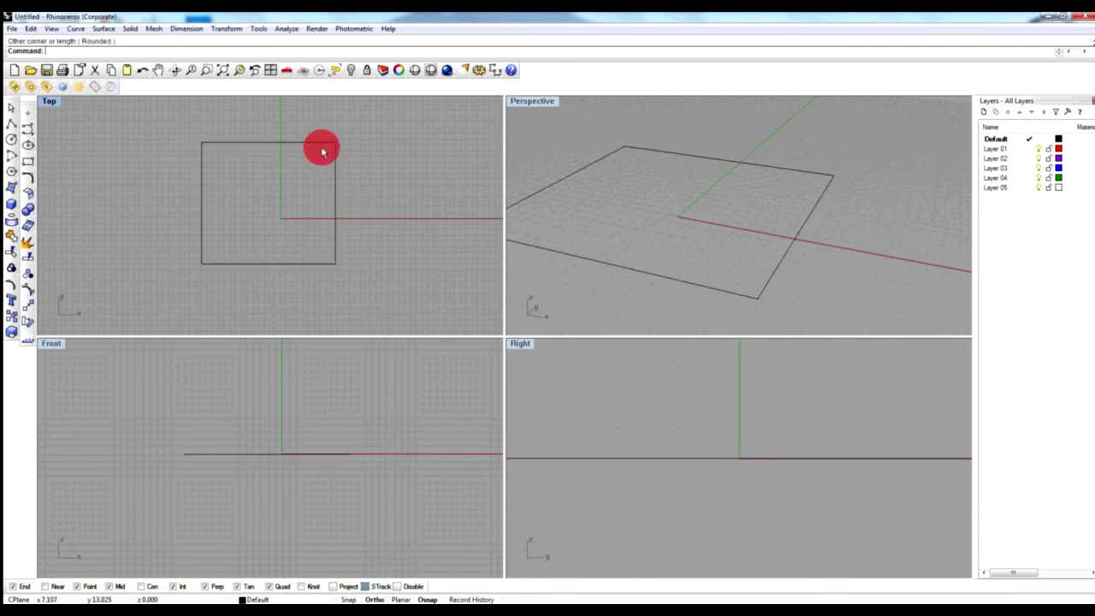
# - Create a planar surface from the closed rectangle around the origin
pyautogui.click(335, 189)
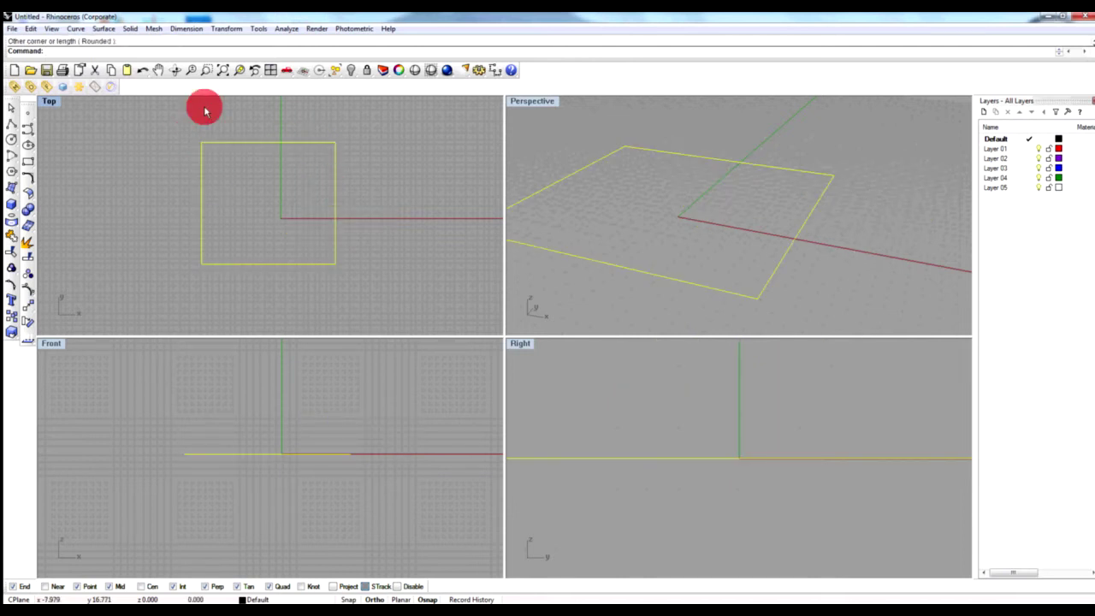
pyautogui.click(103, 29)
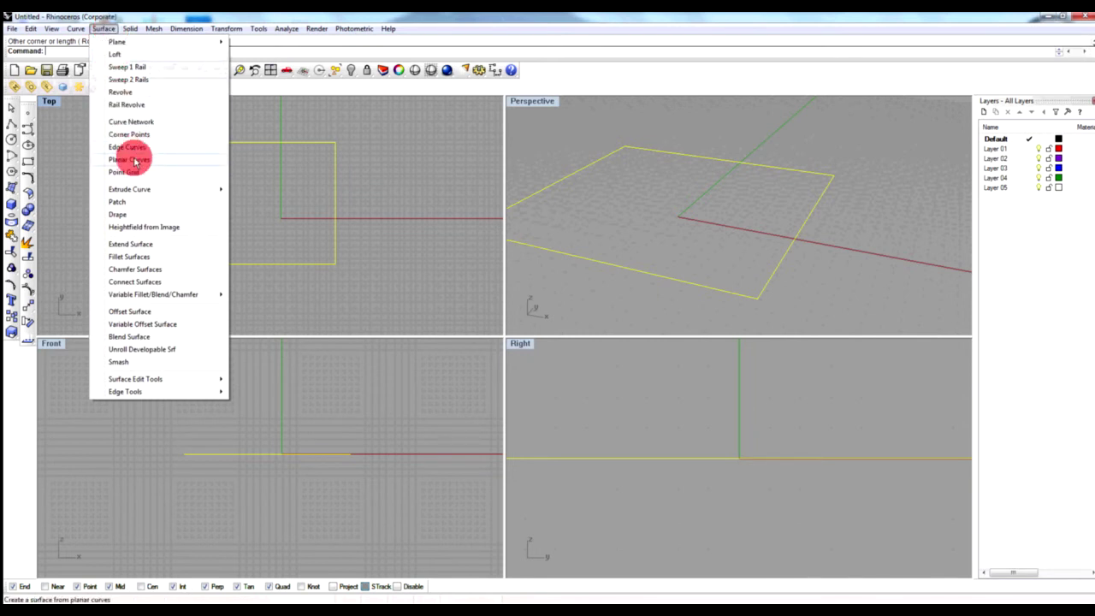
pyautogui.click(137, 165)
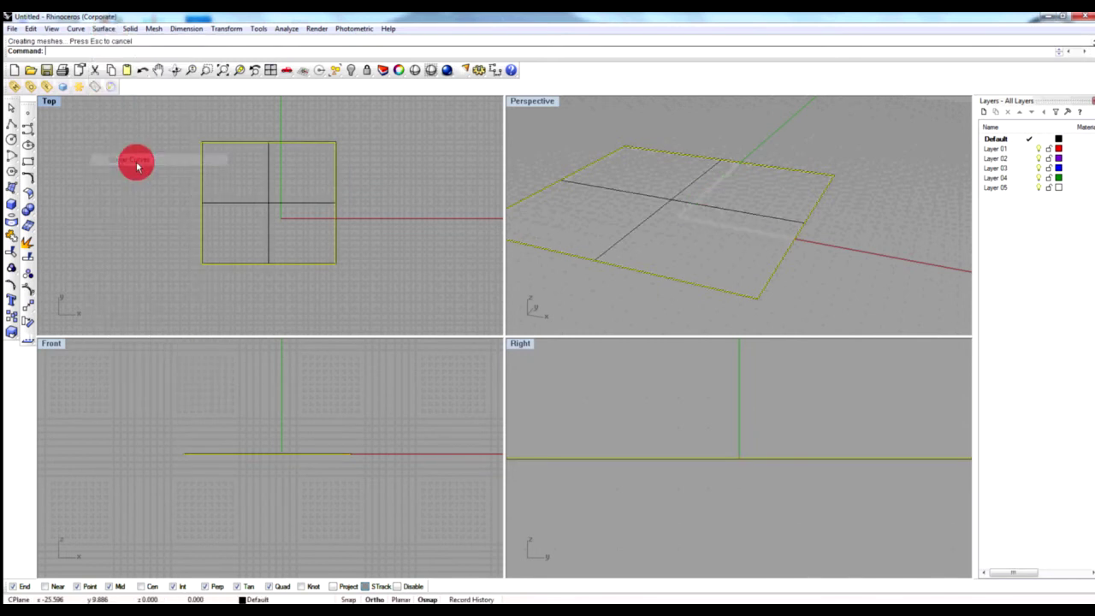
pyautogui.click(826, 206)
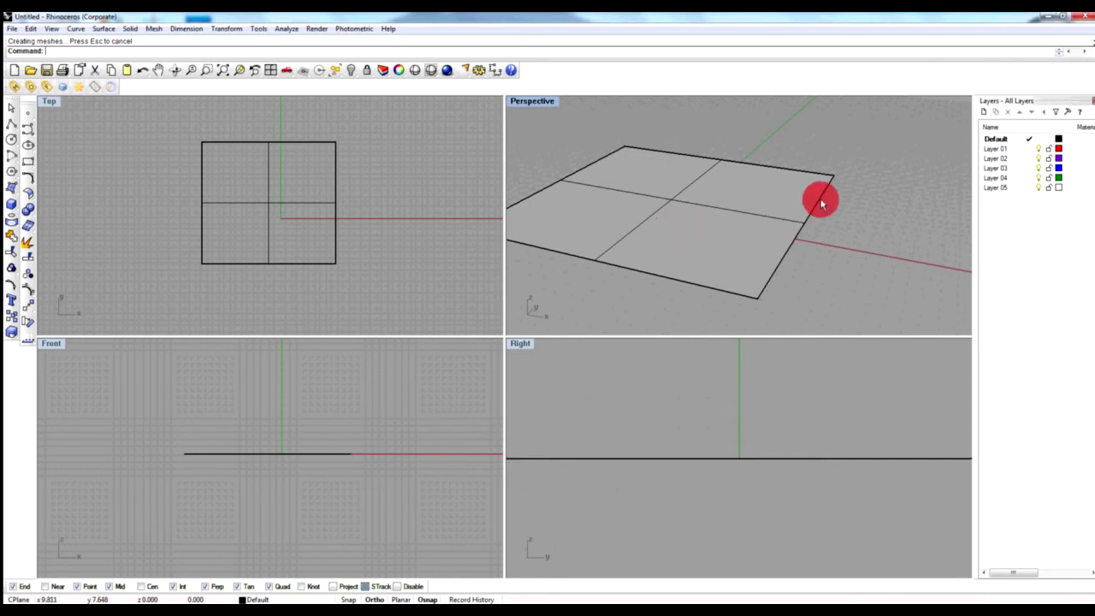
pyautogui.click(393, 195)
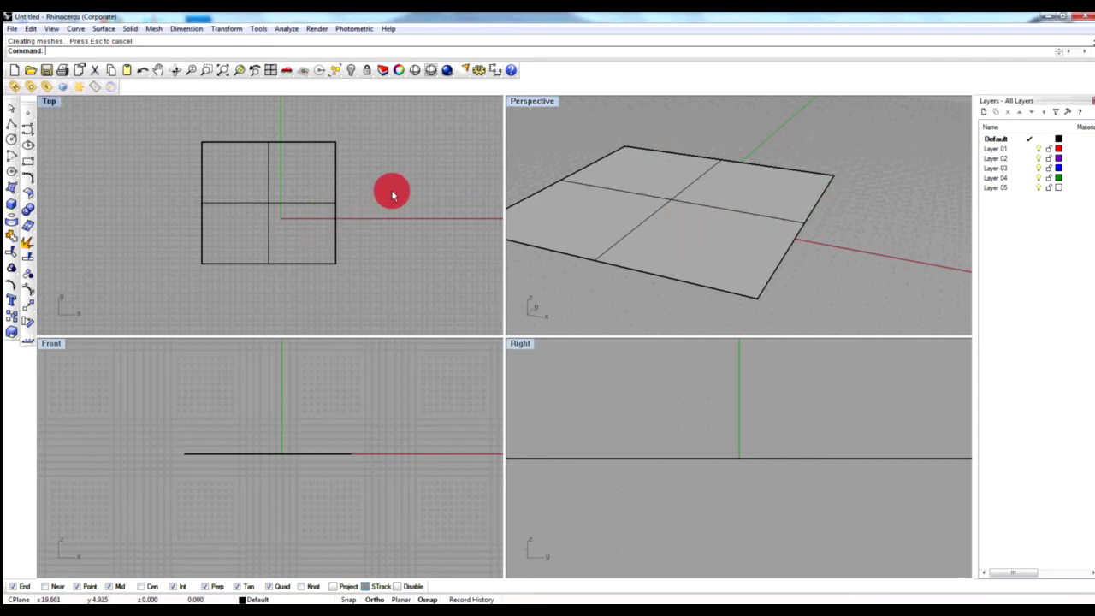
# - Delete the planar surface and explode the remaining rectangle into separate line segments
pyautogui.click(325, 209)
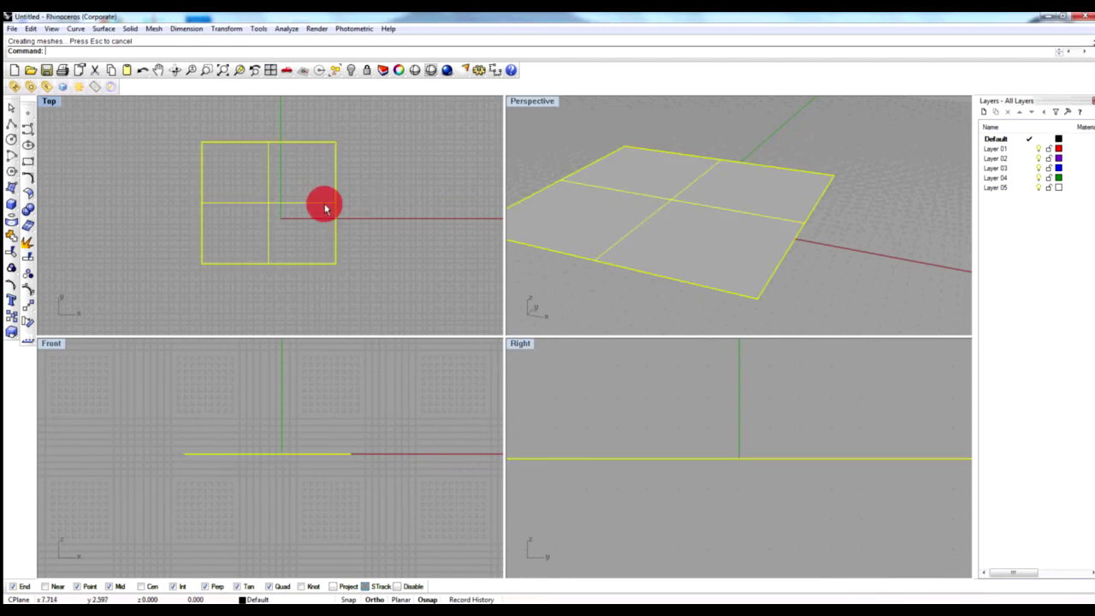
pyautogui.press('Delete')
pyautogui.click(336, 200)
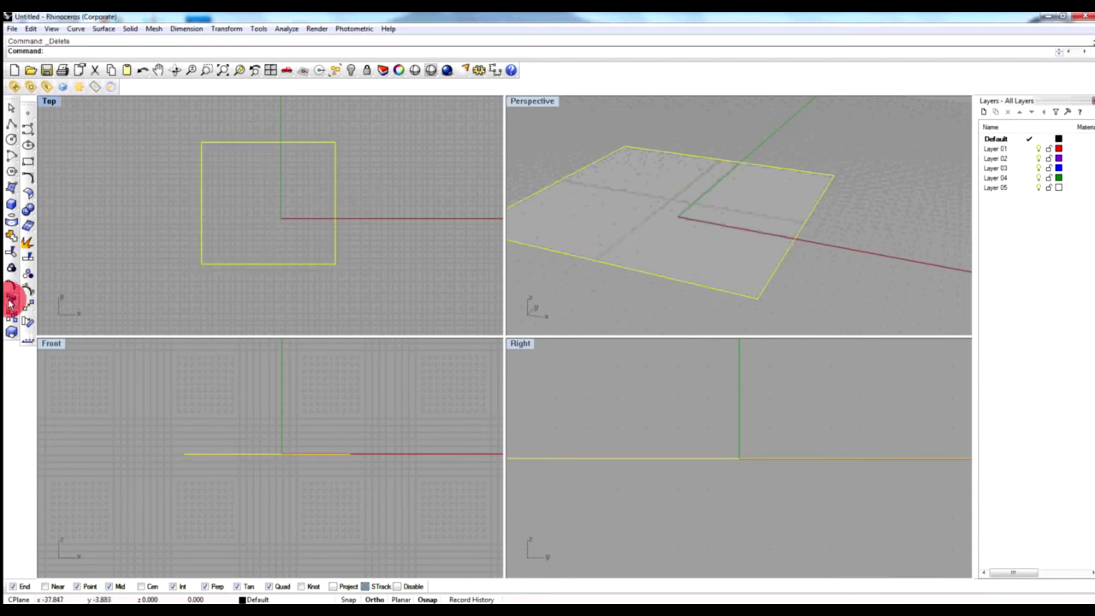
pyautogui.click(29, 246)
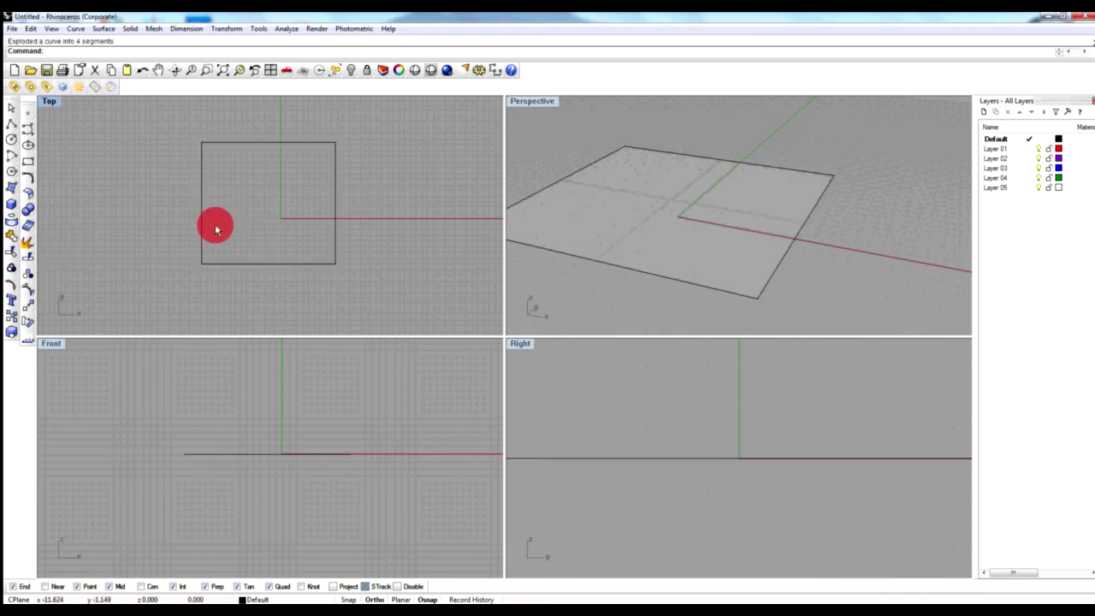
pyautogui.moveTo(293, 122); pyautogui.dragTo(233, 296)
pyautogui.click(214, 196)
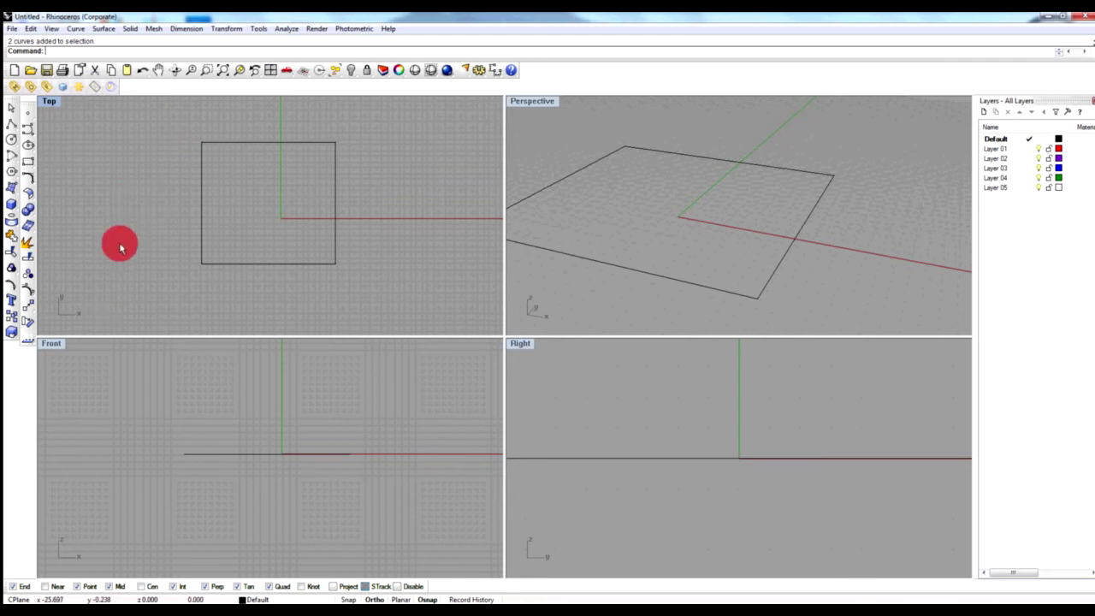
# - Check the four segments' edit points and rebuild the curves with a point count of 4 and degree 4, deleting the input
pyautogui.moveTo(185, 123); pyautogui.dragTo(364, 291)
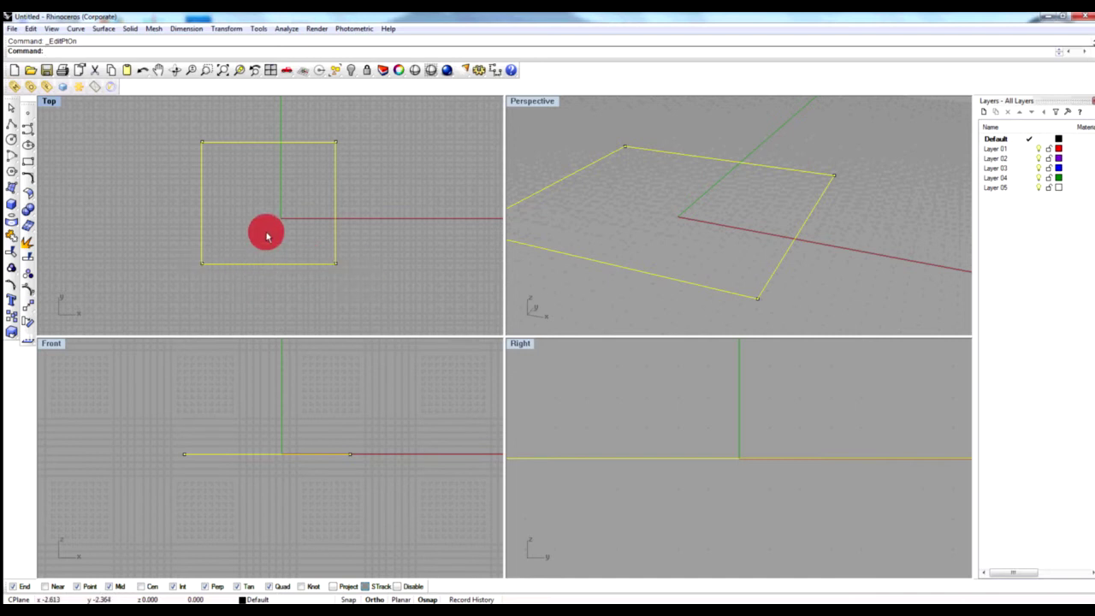
pyautogui.press('Escape')
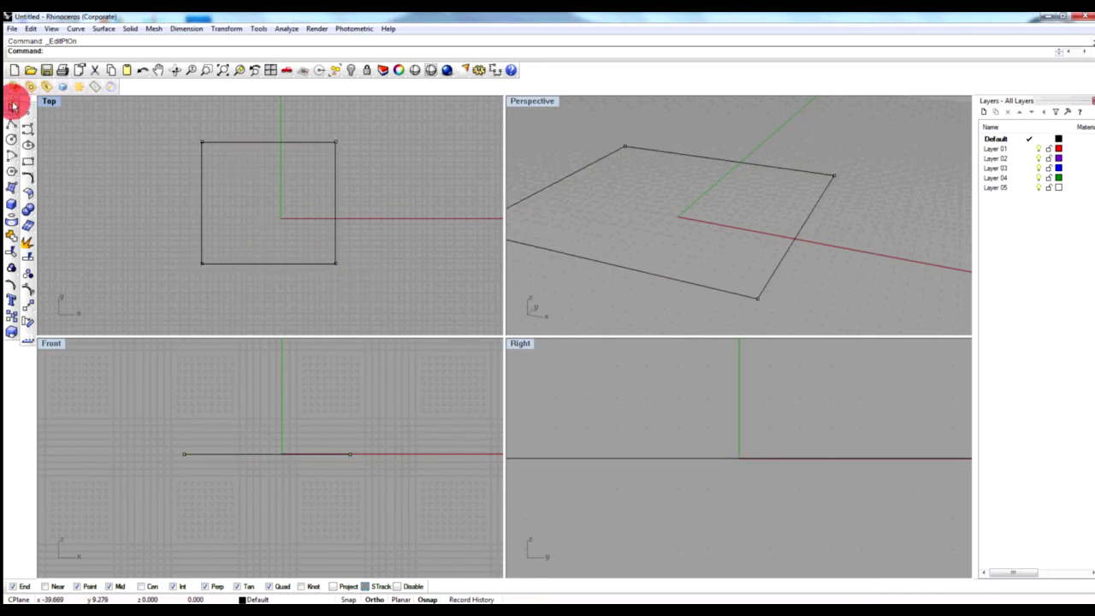
pyautogui.moveTo(166, 125); pyautogui.dragTo(352, 281)
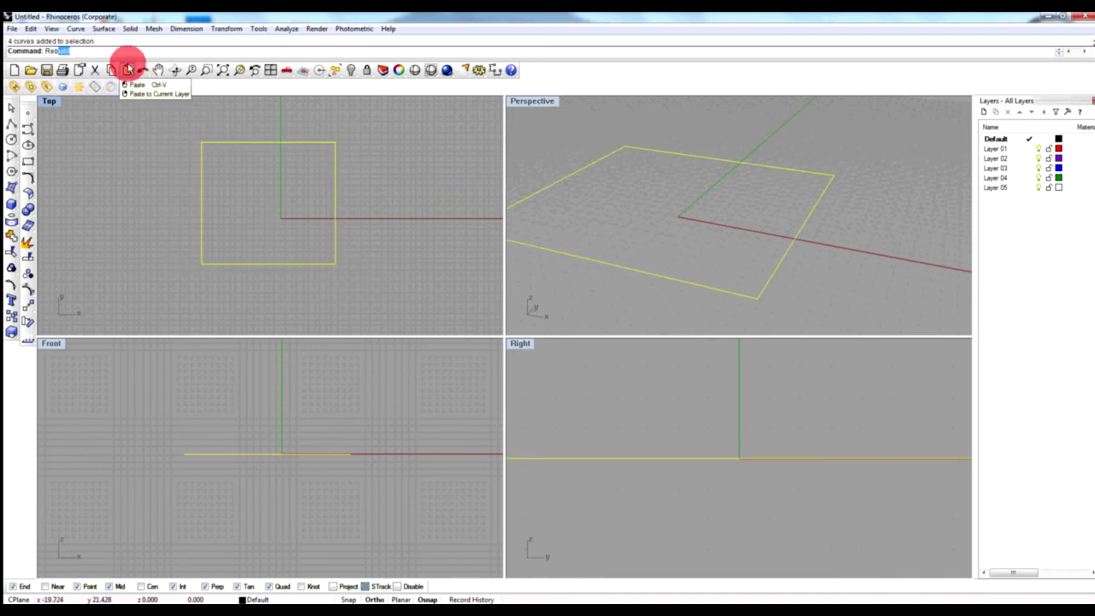
pyautogui.write('ild')
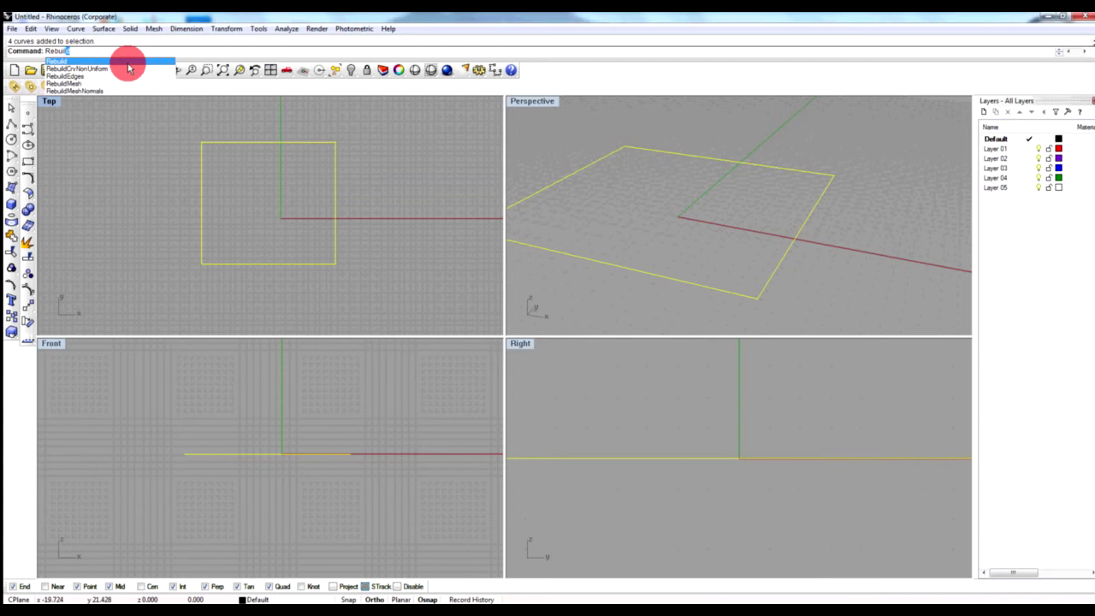
pyautogui.click(127, 62)
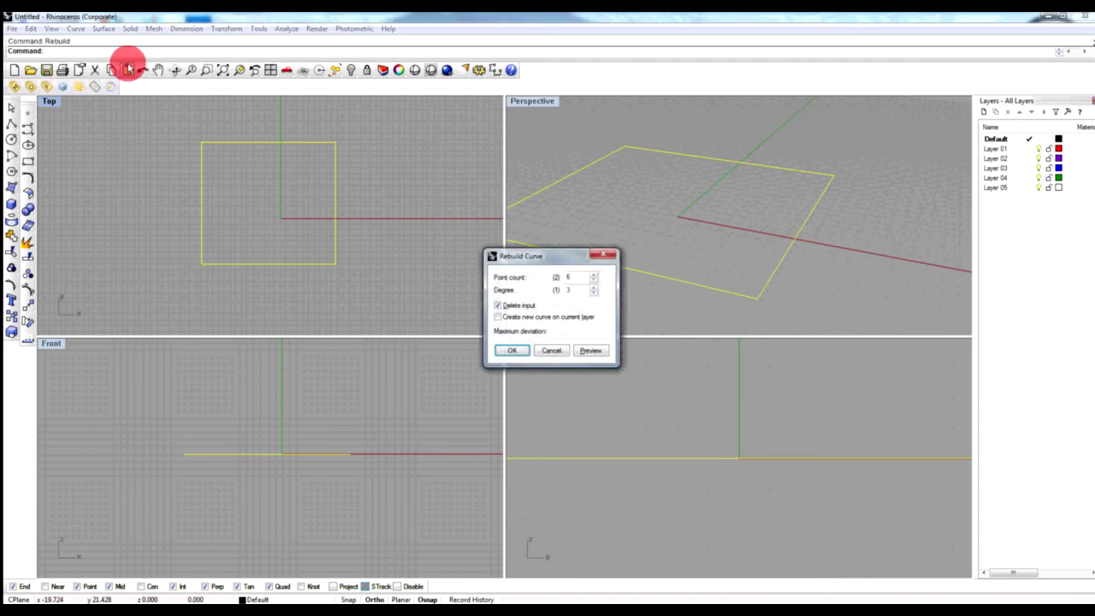
pyautogui.doubleClick(569, 290)
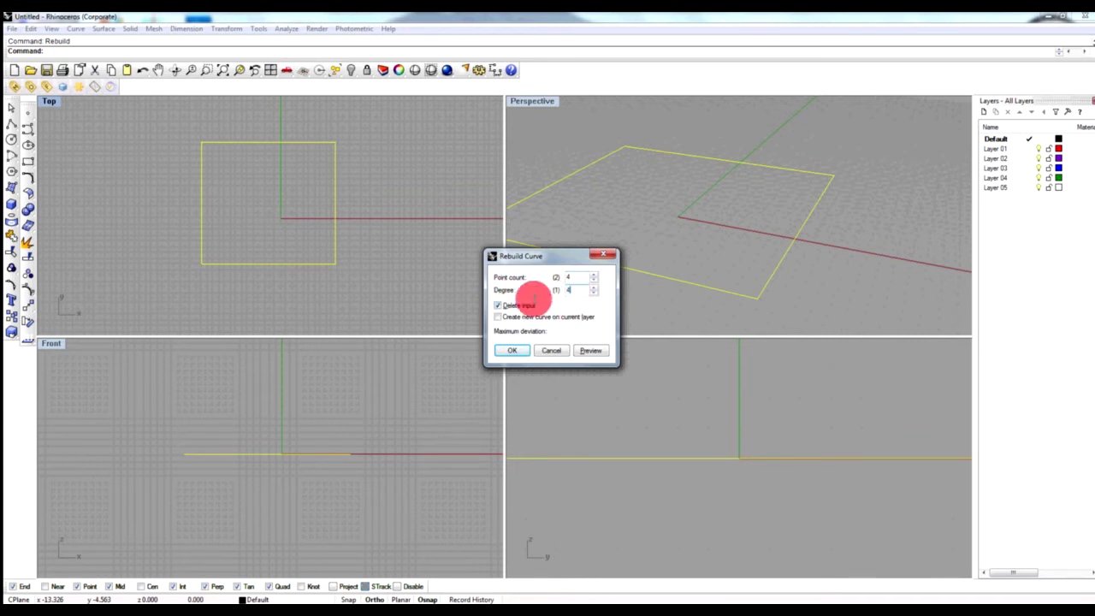
pyautogui.click(514, 352)
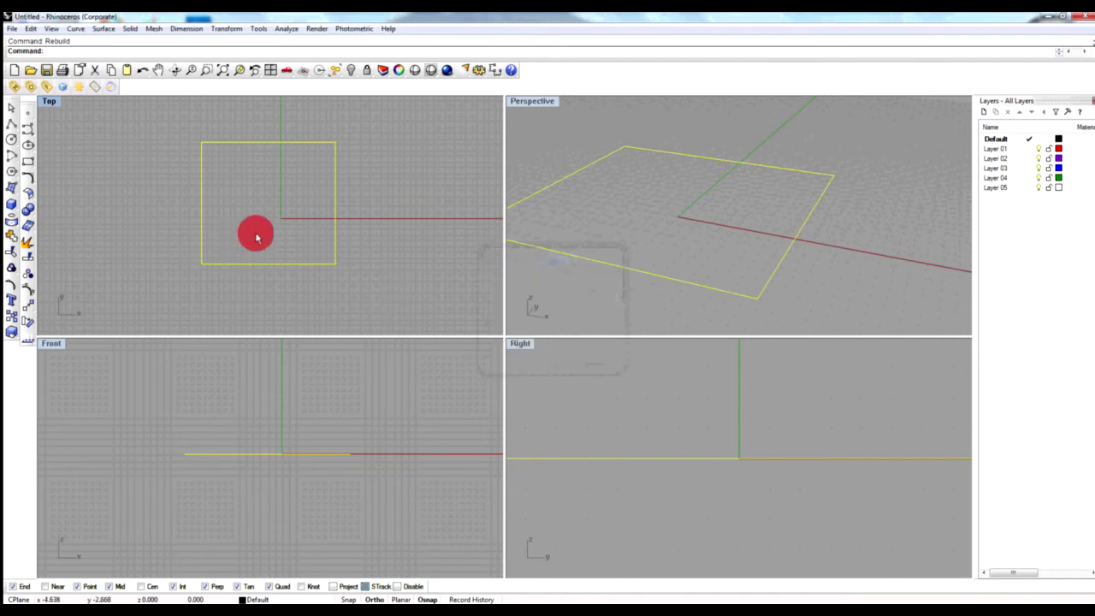
pyautogui.click(154, 226)
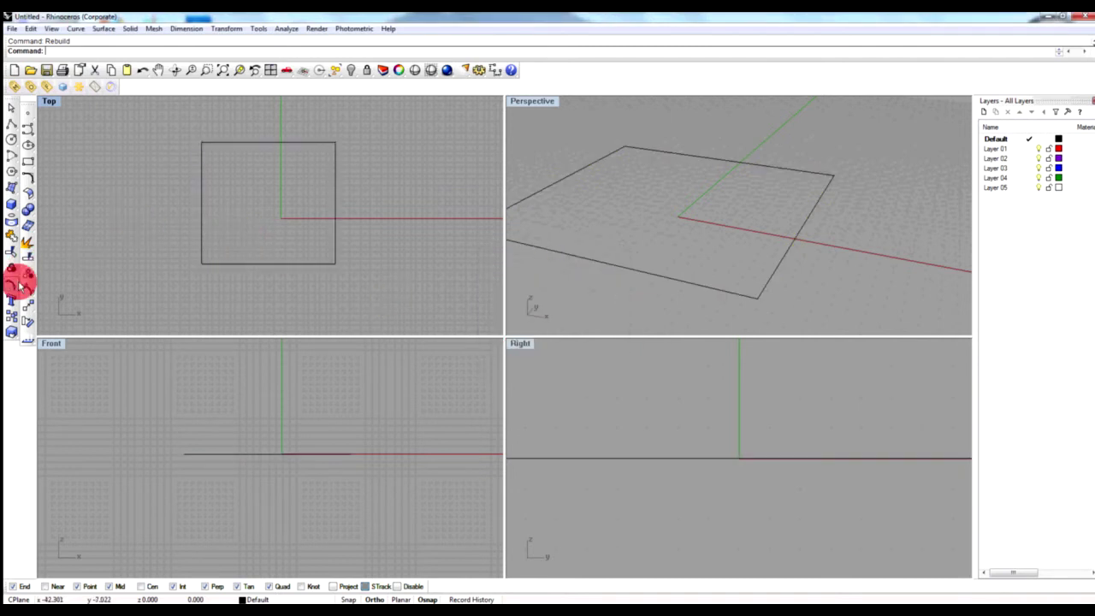
# - Show the rebuilt curves' edit points and raise the middle point of the front segment slightly in the Front viewport
pyautogui.moveTo(161, 133); pyautogui.dragTo(385, 294)
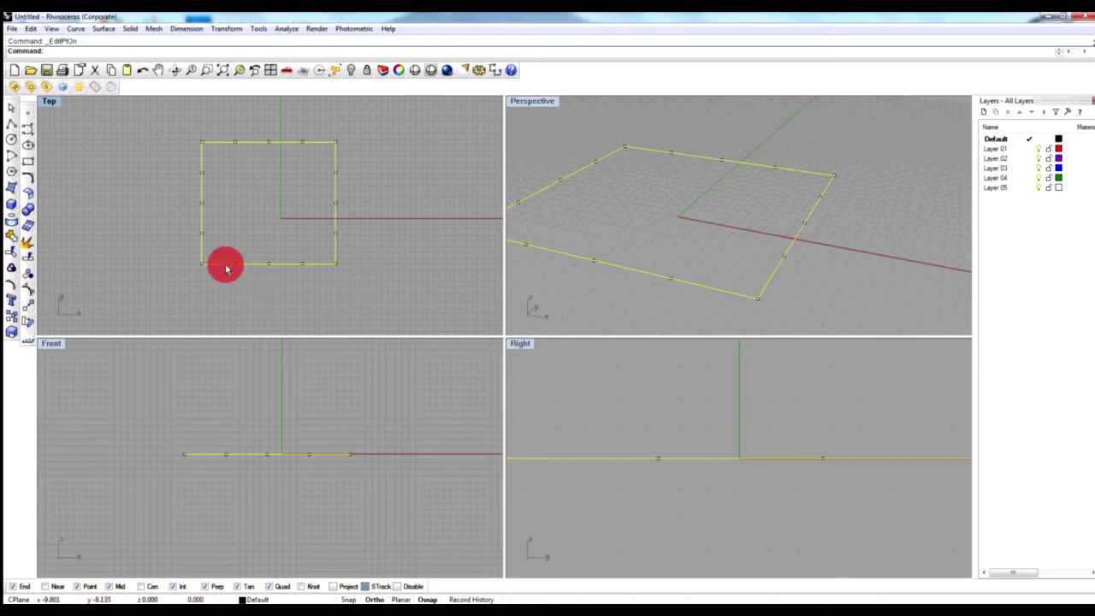
pyautogui.click(274, 288)
pyautogui.scroll(2, 272, 287)
pyautogui.scroll(-2, 274, 287)
pyautogui.scroll(1, 273, 284)
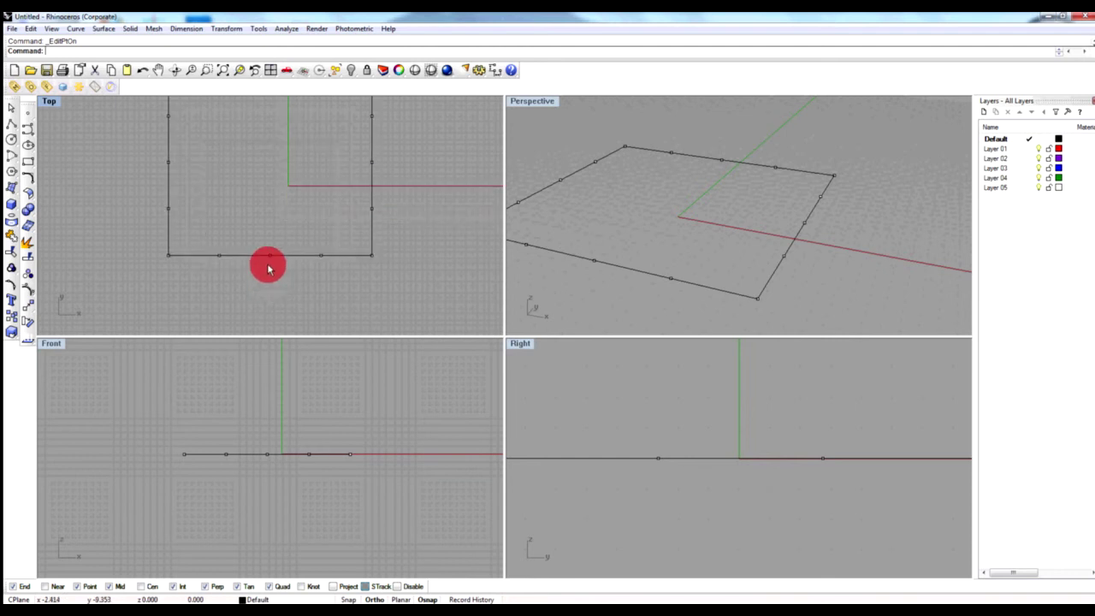
pyautogui.click(271, 256)
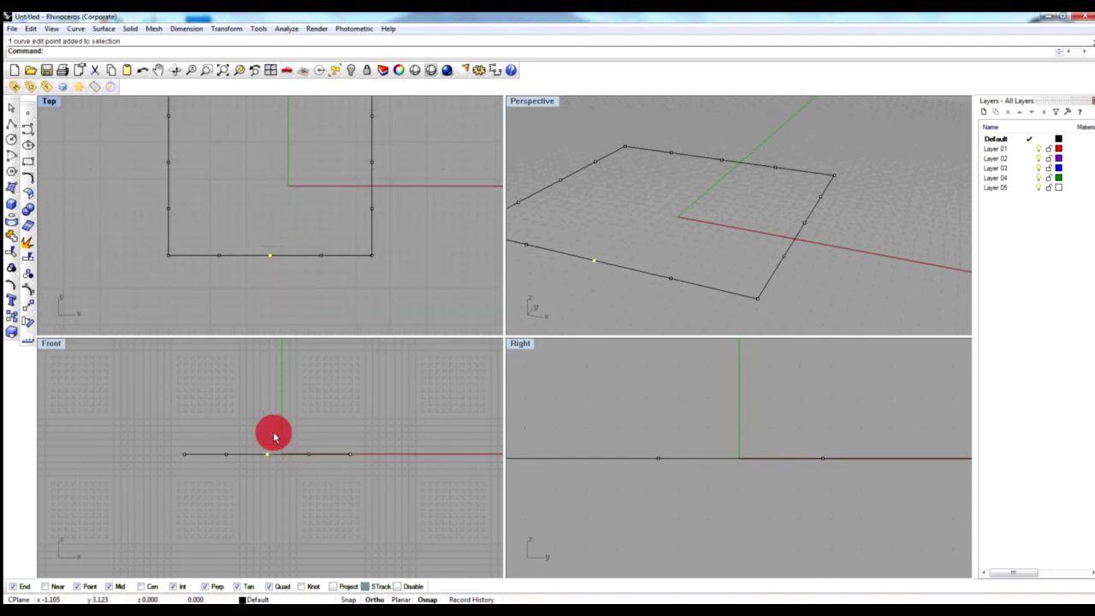
pyautogui.scroll(1, 267, 443)
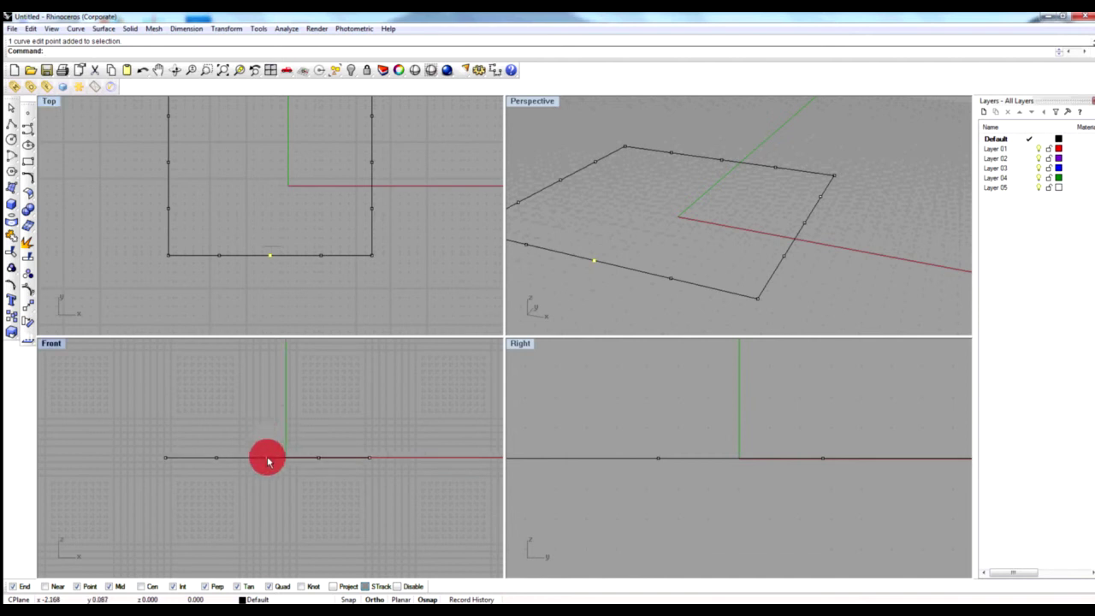
pyautogui.moveTo(267, 462); pyautogui.dragTo(271, 442)
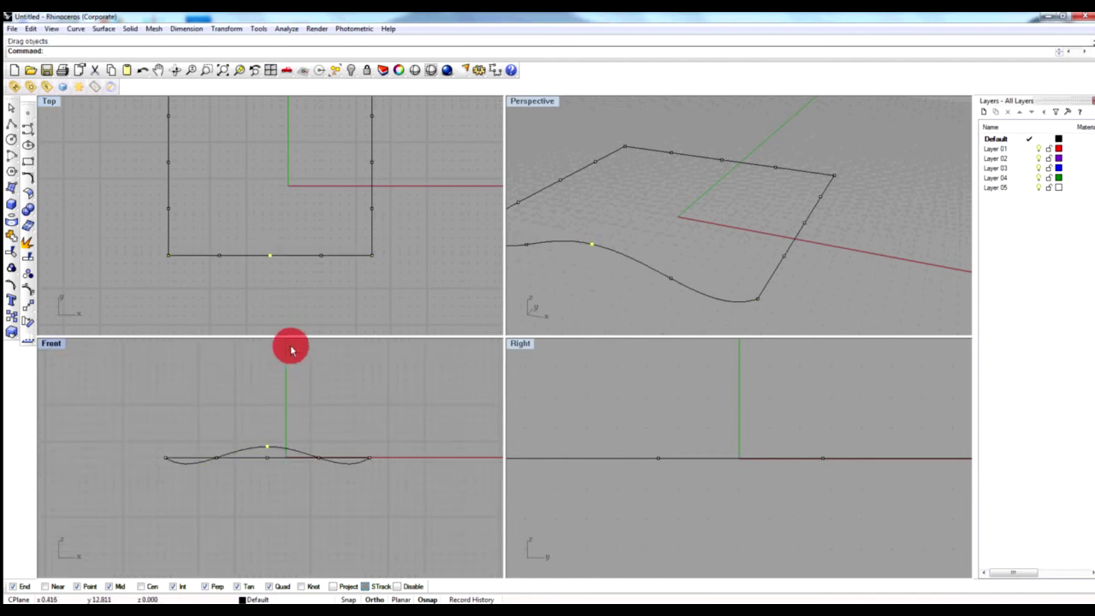
# - Raise the middle edit point of the square's left segment slightly in the Right viewport
pyautogui.scroll(-2, 278, 304)
pyautogui.click(207, 210)
pyautogui.scroll(3, 166, 465)
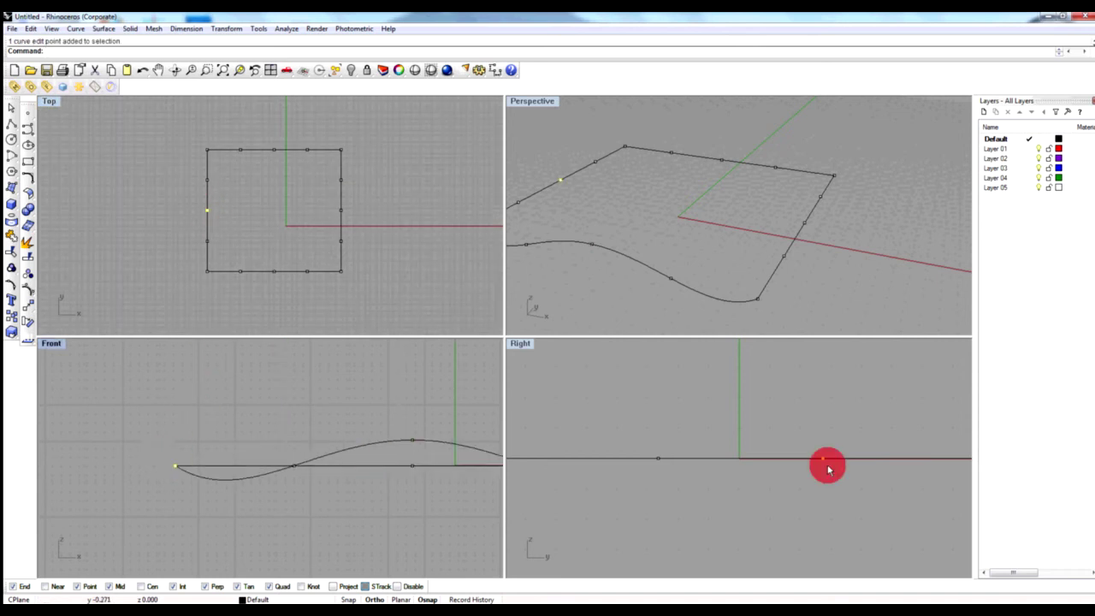
pyautogui.scroll(-3, 827, 469)
pyautogui.moveTo(797, 448); pyautogui.dragTo(796, 437)
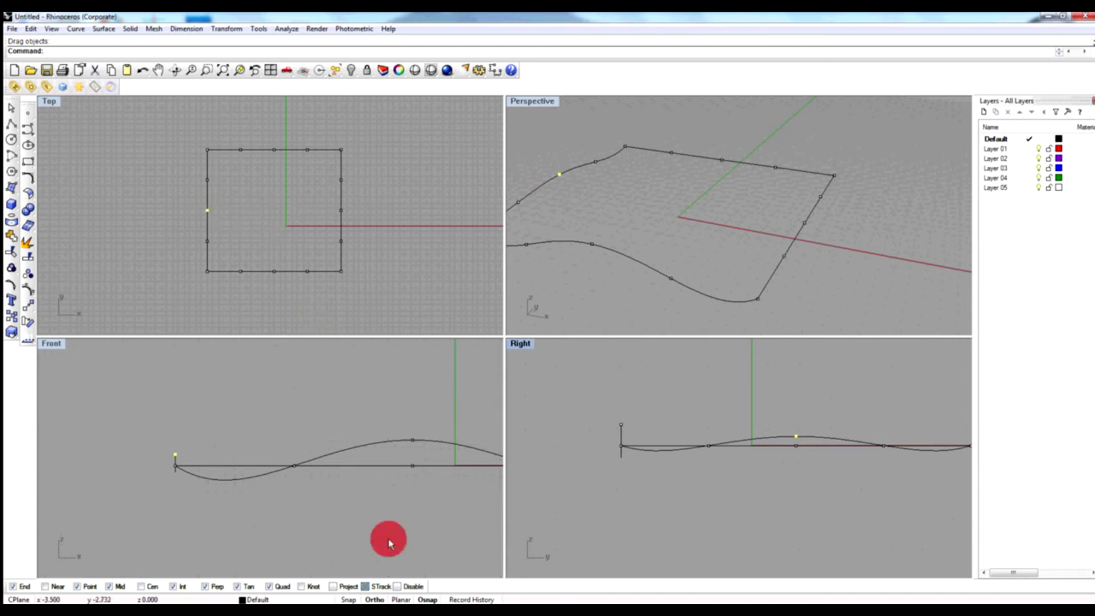
# - Turn off Ortho and raise the back segment's edit point between its middle and right corner in the Front viewport
pyautogui.scroll(-2, 443, 484)
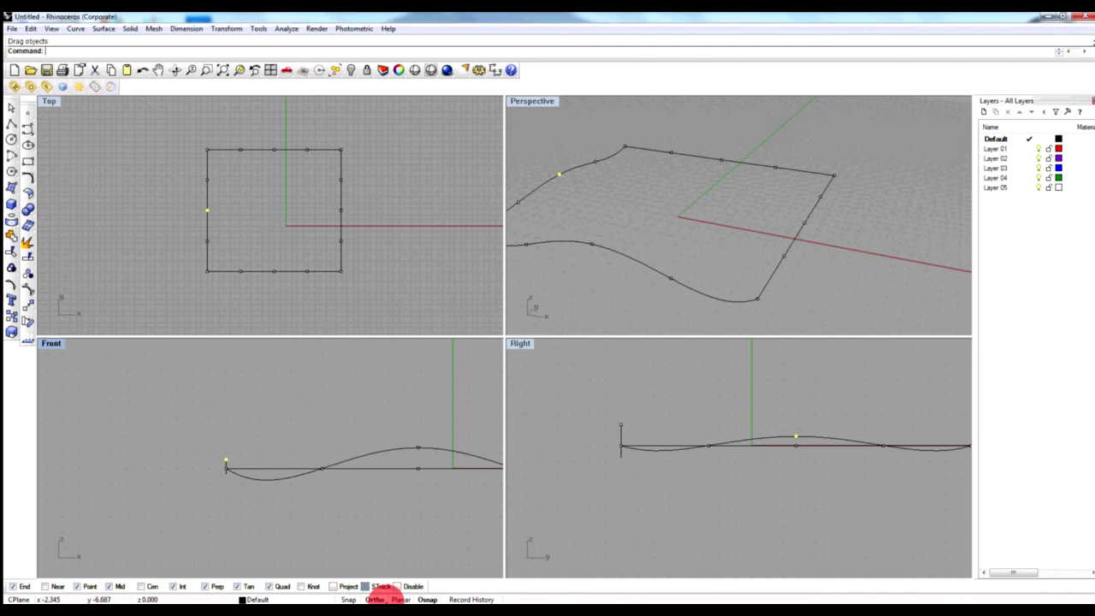
pyautogui.click(399, 482)
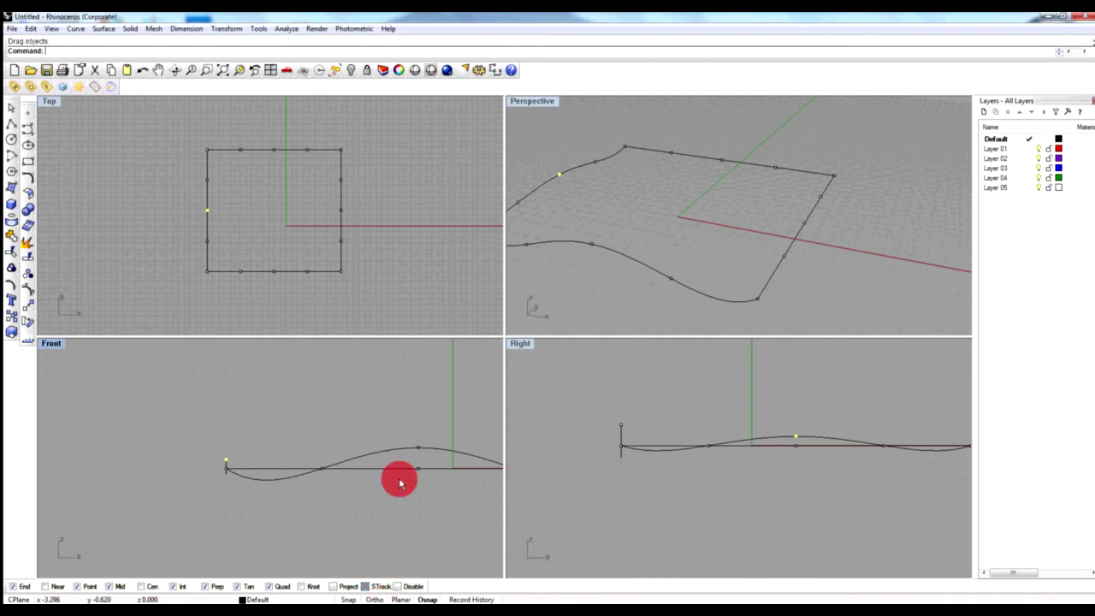
pyautogui.click(306, 149)
pyautogui.scroll(-3, 196, 420)
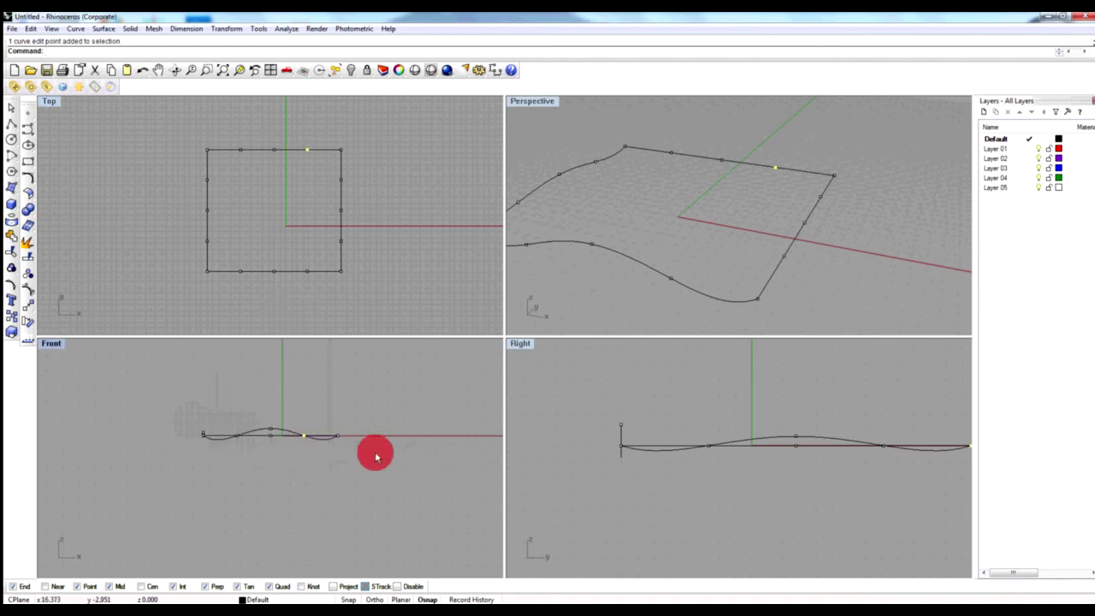
pyautogui.scroll(3, 285, 425)
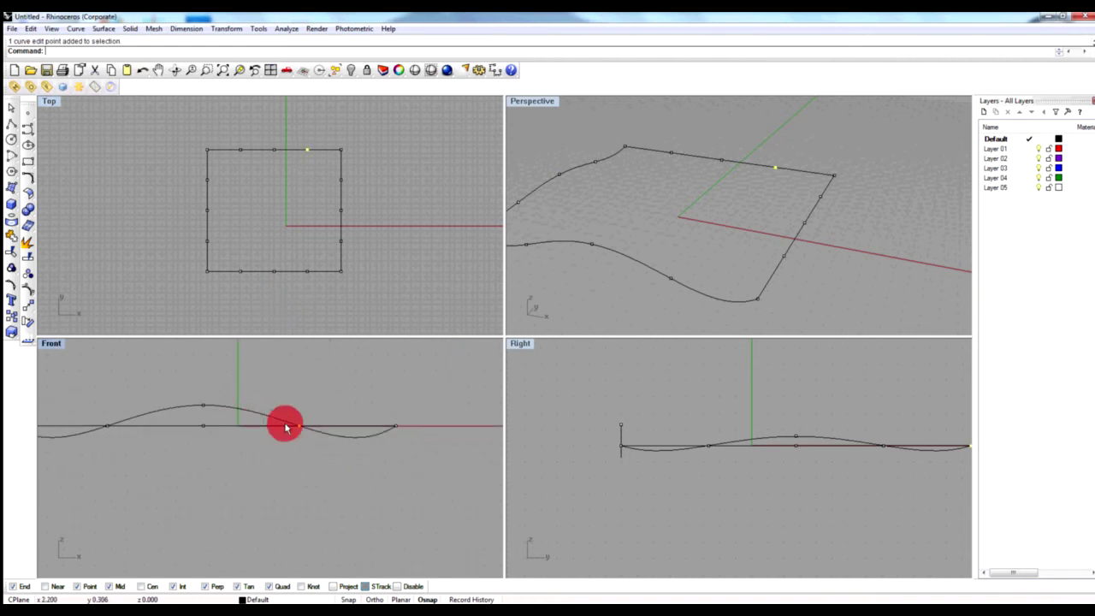
pyautogui.moveTo(300, 428); pyautogui.dragTo(298, 412)
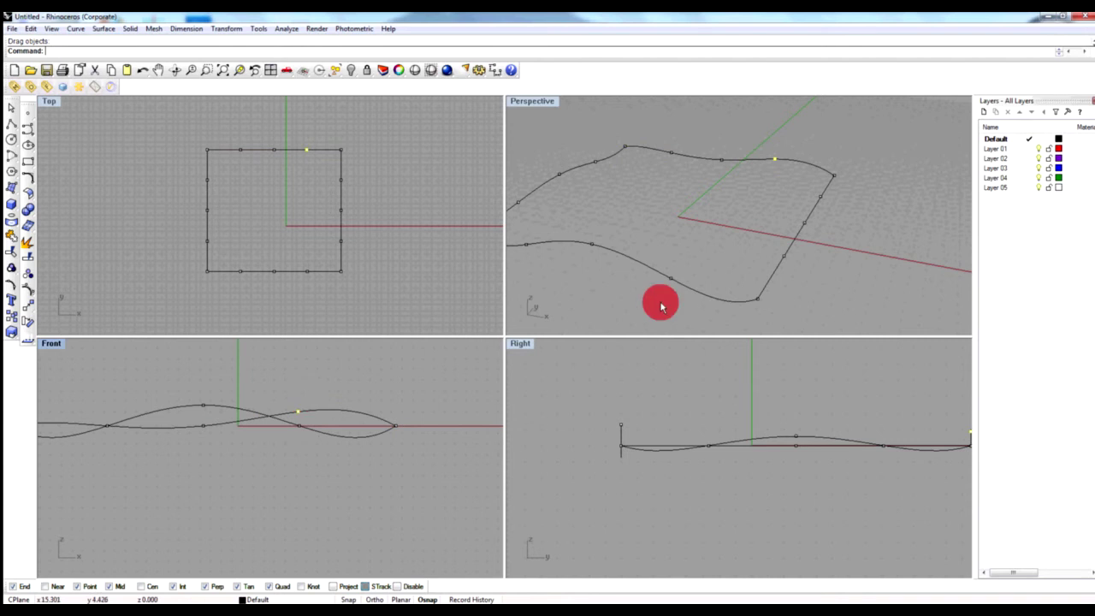
# - Deselect the edit point and turn off the edit points of the four boundary curves
pyautogui.moveTo(720, 209); pyautogui.dragTo(716, 231, button='right')
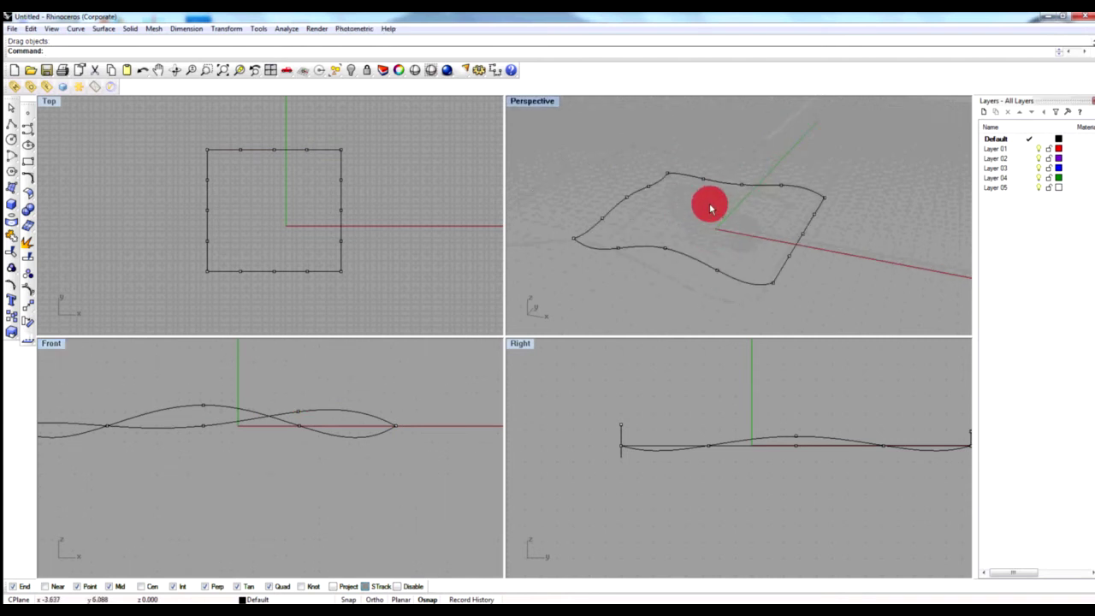
pyautogui.click(185, 160)
pyautogui.click(12, 107)
# - Create a surface from the network of the four boundary curves, with Position edge matching, edge tolerance 0.001 and interior tolerance 0.01
pyautogui.moveTo(743, 250); pyautogui.dragTo(794, 272, button='right')
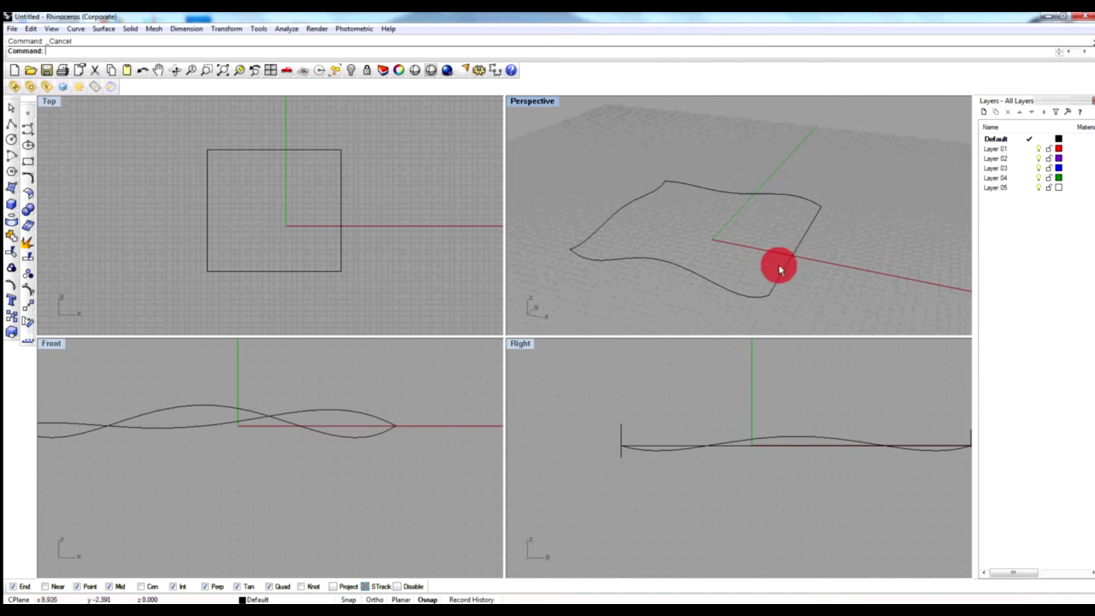
pyautogui.moveTo(874, 145); pyautogui.dragTo(580, 297)
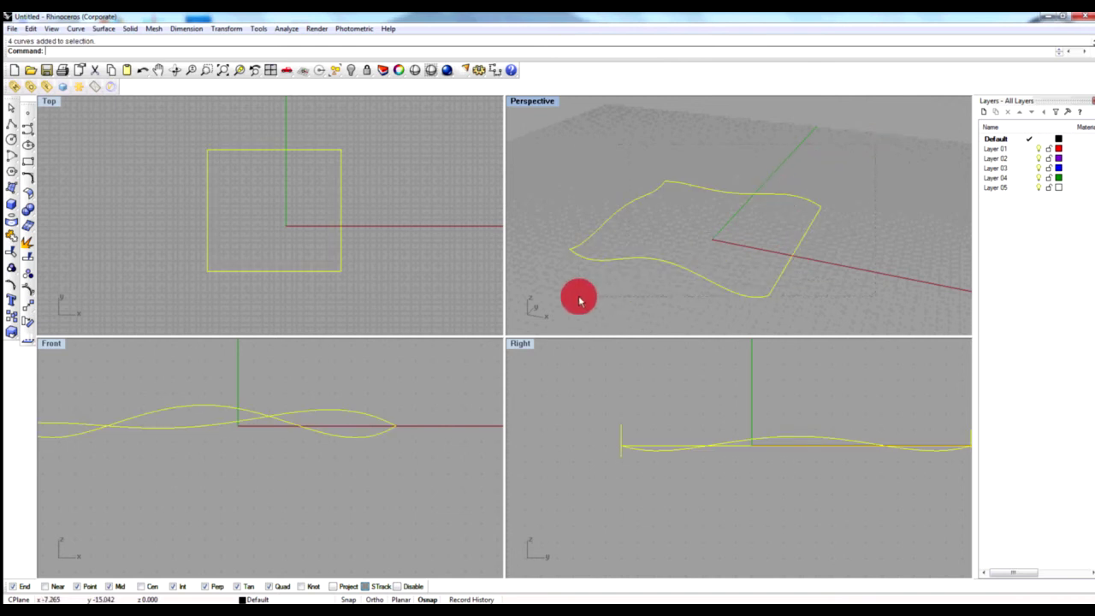
pyautogui.click(103, 29)
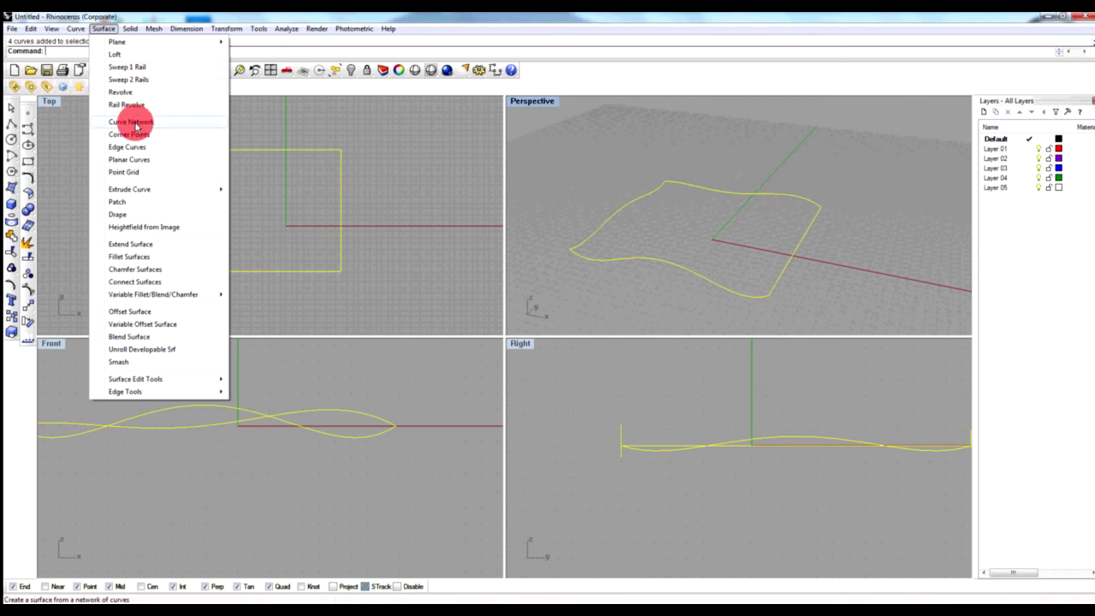
pyautogui.click(135, 124)
pyautogui.moveTo(206, 151); pyautogui.dragTo(508, 245)
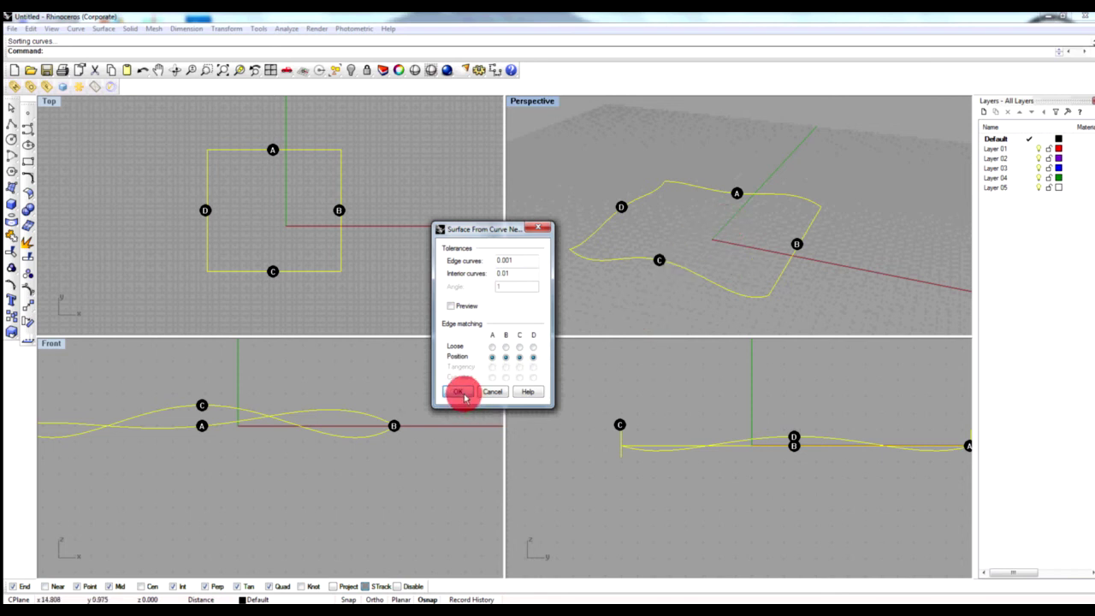
pyautogui.click(459, 392)
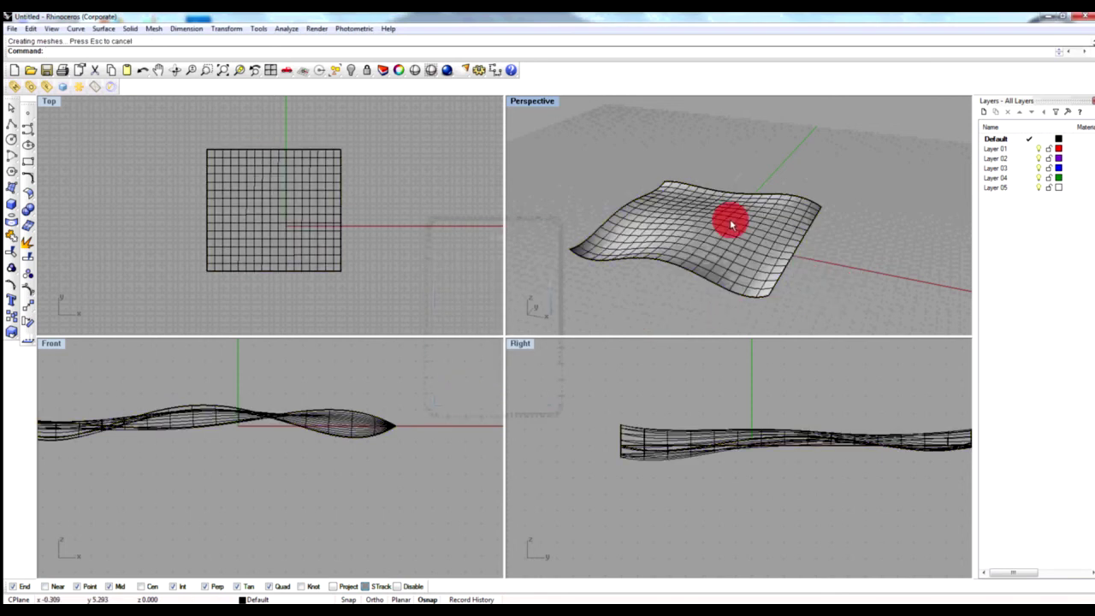
# - Maximize the Perspective viewport and move the network surface away from its boundary curves, toward the back along the green axis
pyautogui.doubleClick(526, 102)
pyautogui.moveTo(704, 432); pyautogui.dragTo(680, 402, button='right')
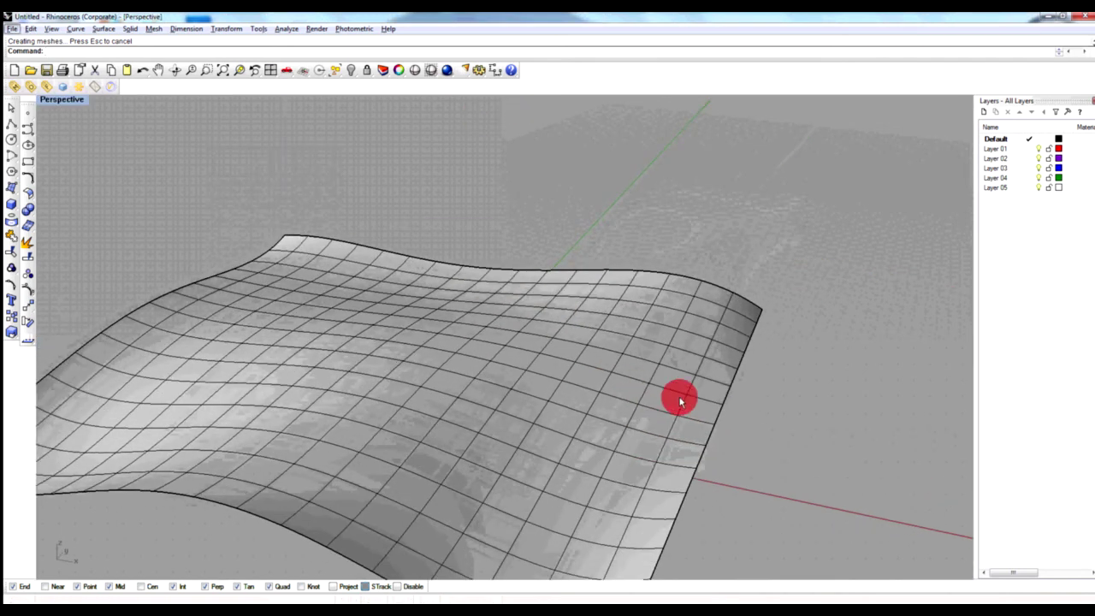
pyautogui.scroll(-5, 755, 391)
pyautogui.scroll(3, 758, 406)
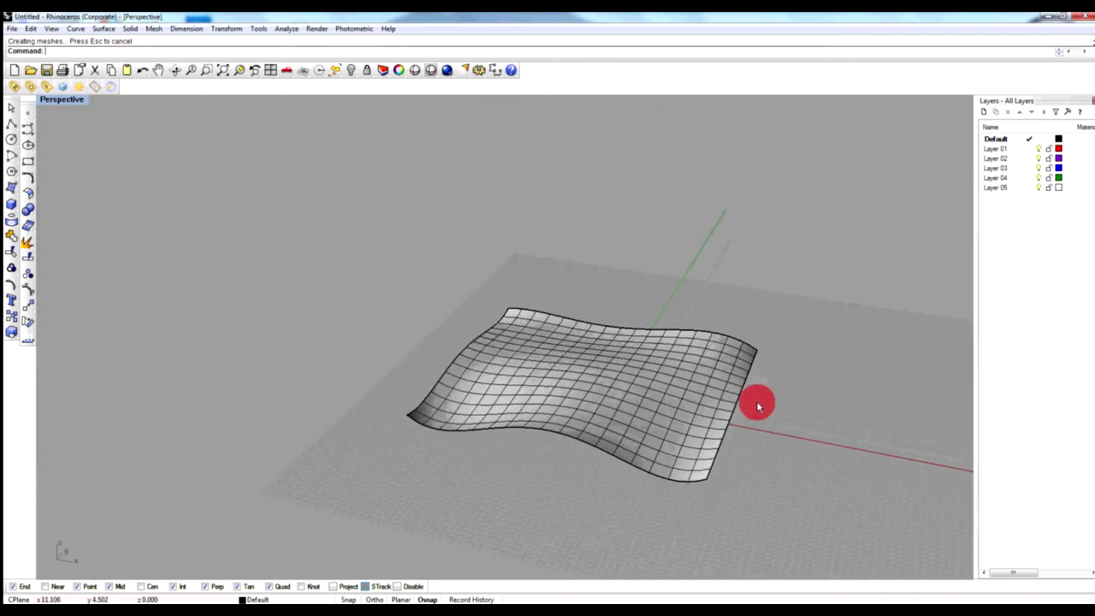
pyautogui.moveTo(761, 415); pyautogui.dragTo(689, 397, button='right')
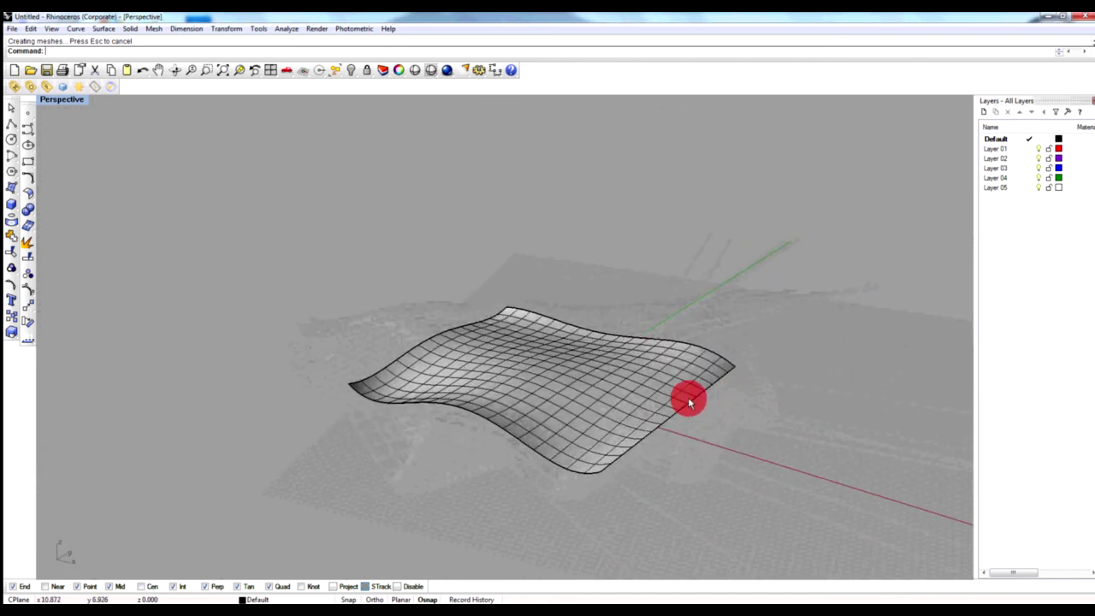
pyautogui.click(579, 400)
pyautogui.moveTo(579, 400); pyautogui.dragTo(763, 340)
pyautogui.scroll(-3, 799, 337)
pyautogui.scroll(6, 807, 299)
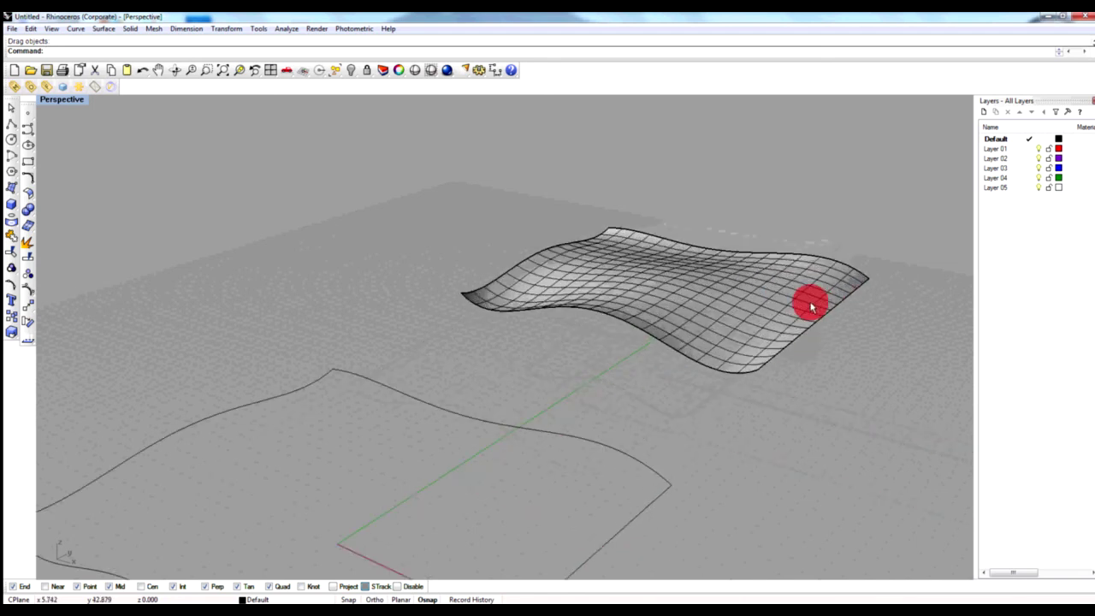
pyautogui.scroll(-3, 808, 308)
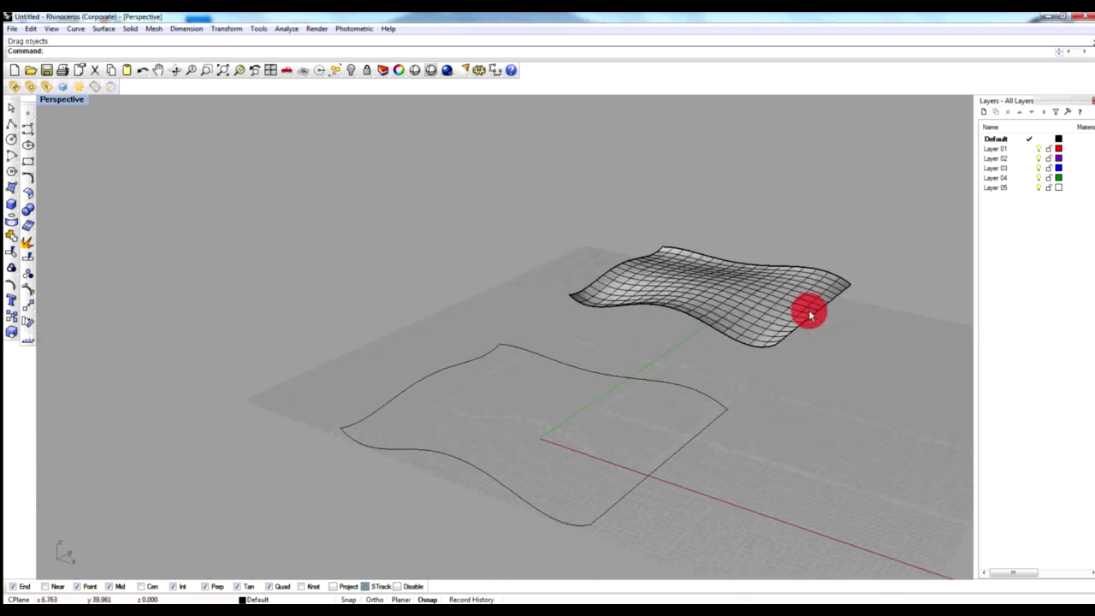